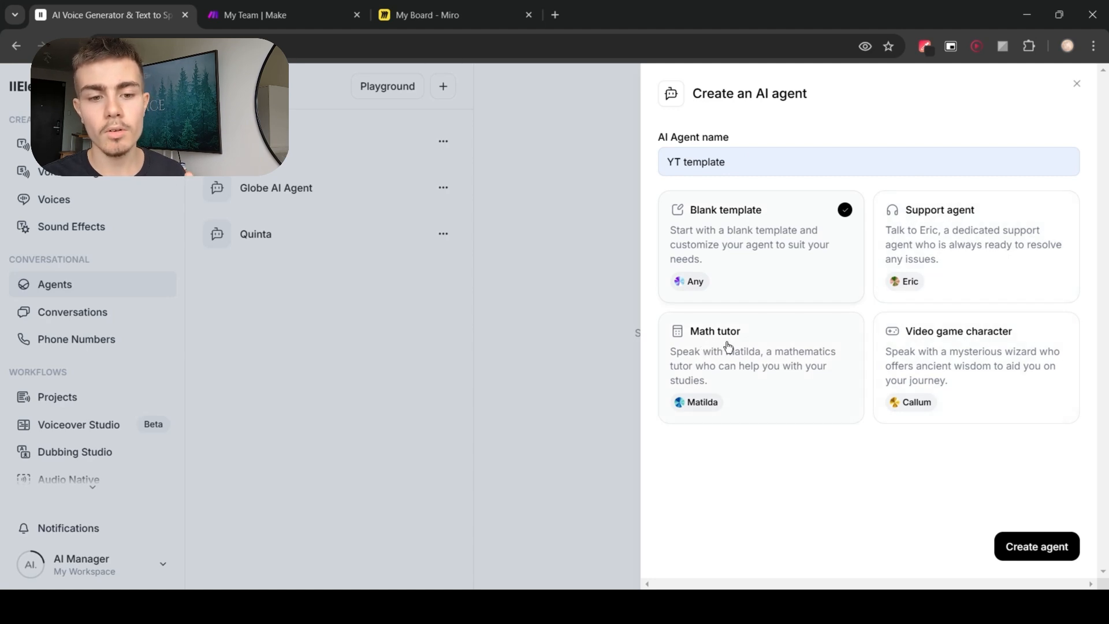
click(1076, 87)
click(387, 92)
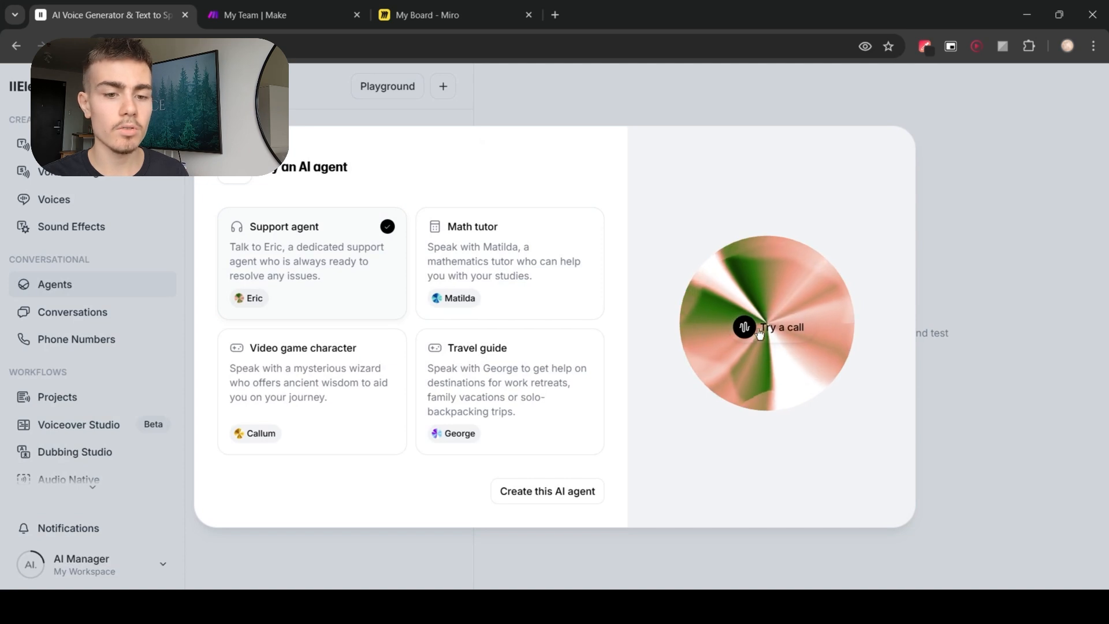
click(956, 421)
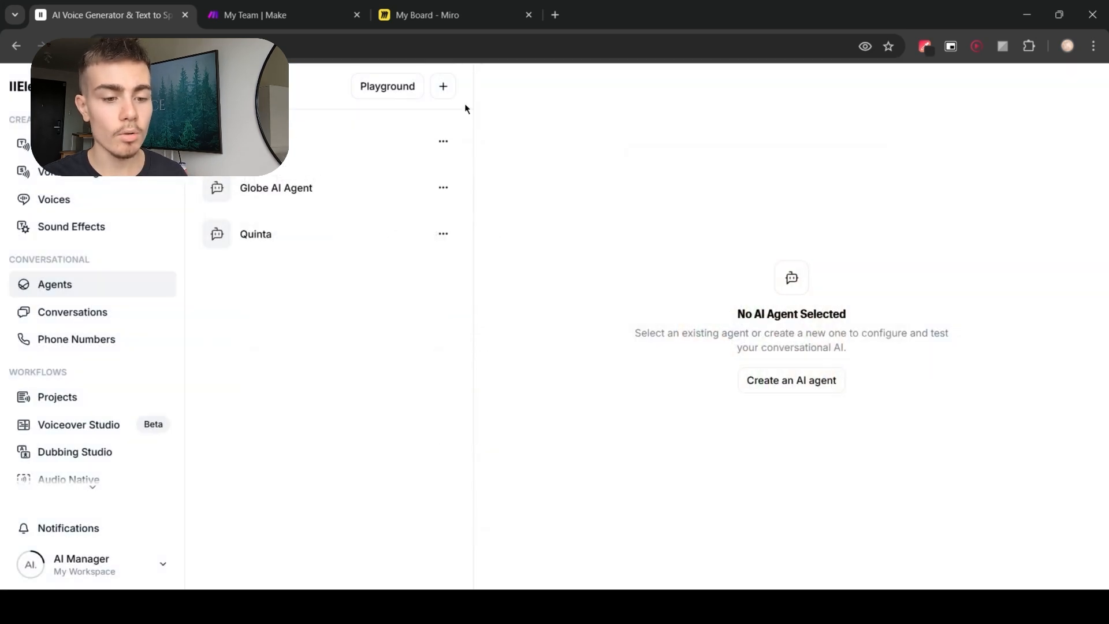
Step: Create a new AI agent named YT template from the blank template
click(443, 88)
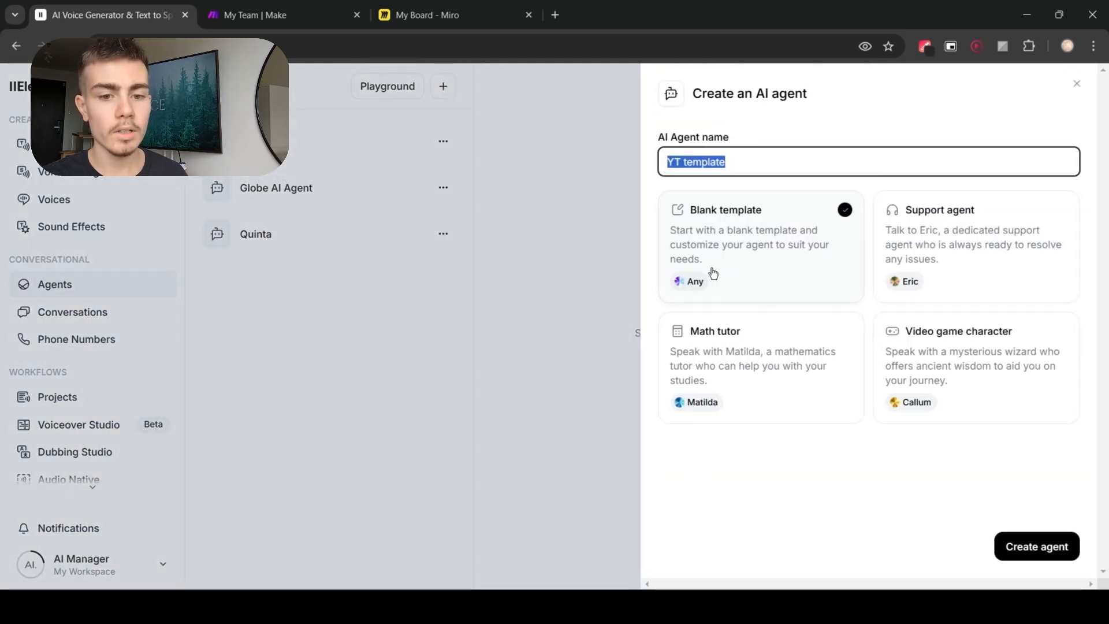
click(793, 228)
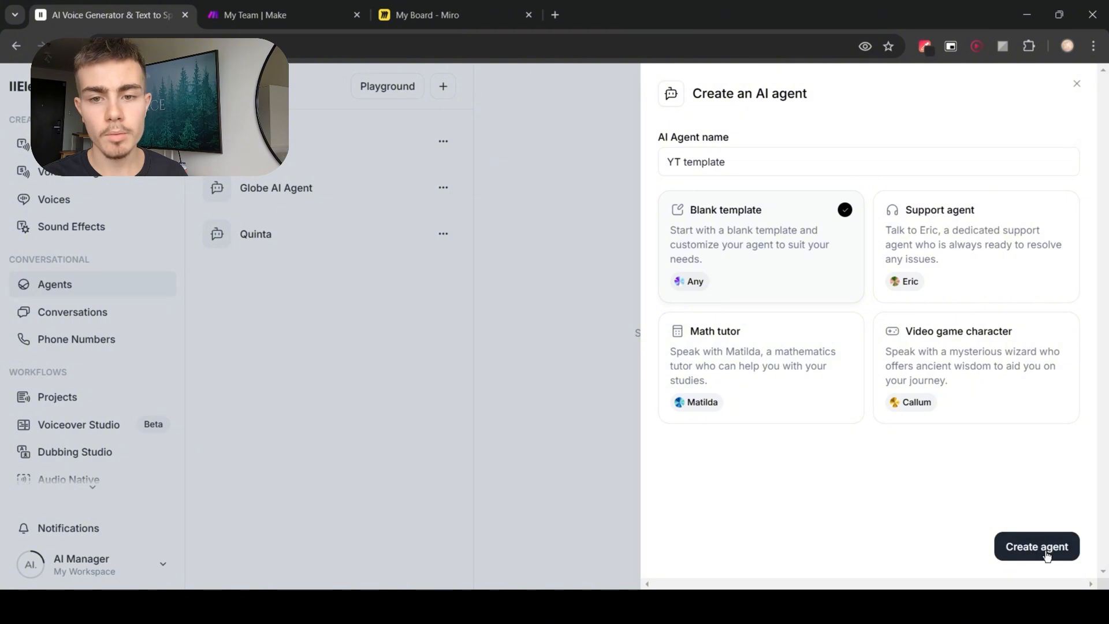
click(1038, 549)
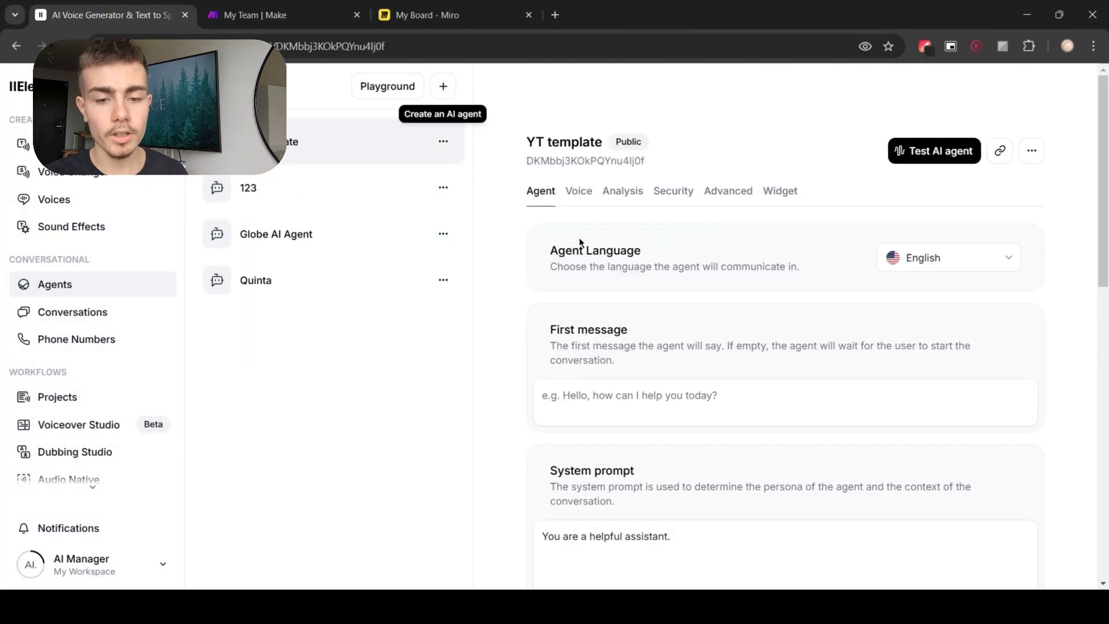
Step: Review the available agent language options without changing the language
double_click(554, 249)
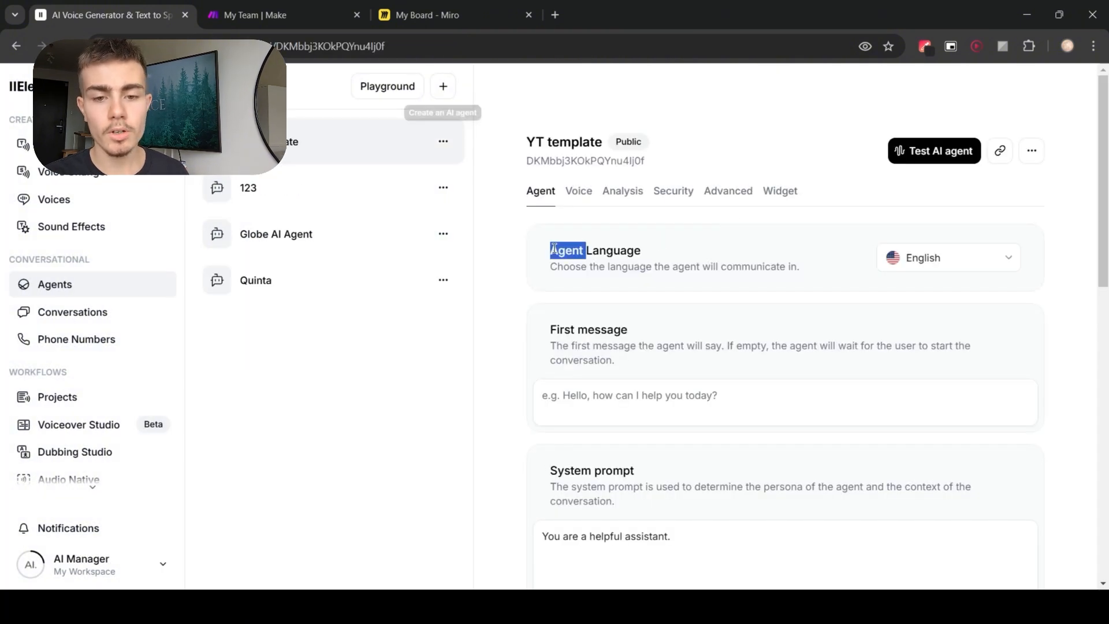
triple_click(554, 250)
click(894, 259)
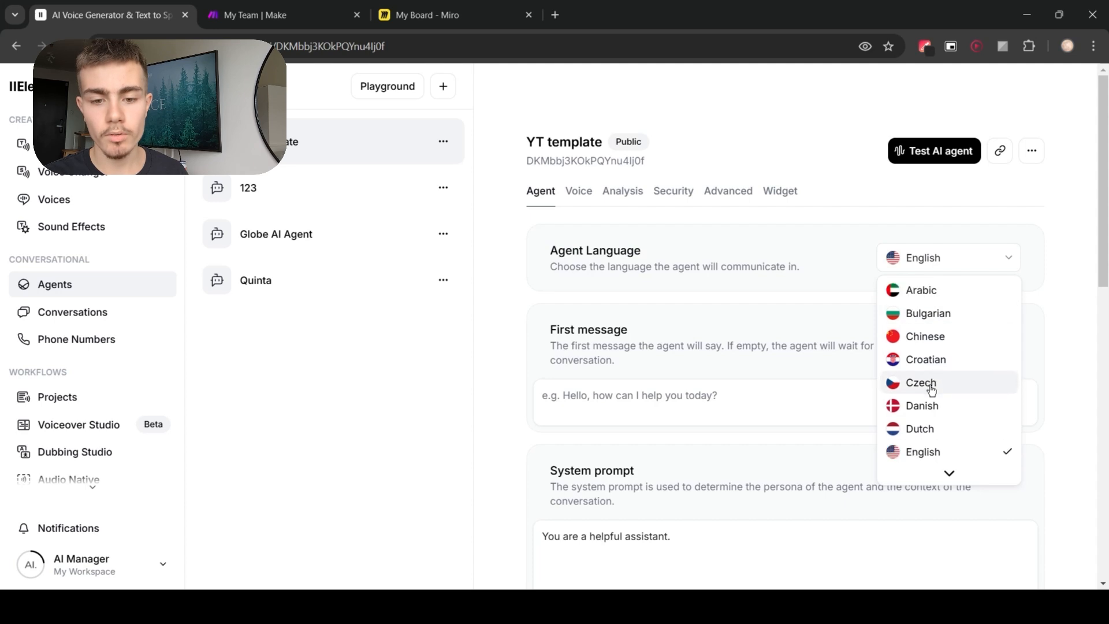
scroll(931, 390, down, 5)
click(790, 331)
Step: Paste "Hi, it's Casey, how can I help you today?" as the agent's first message
double_click(606, 330)
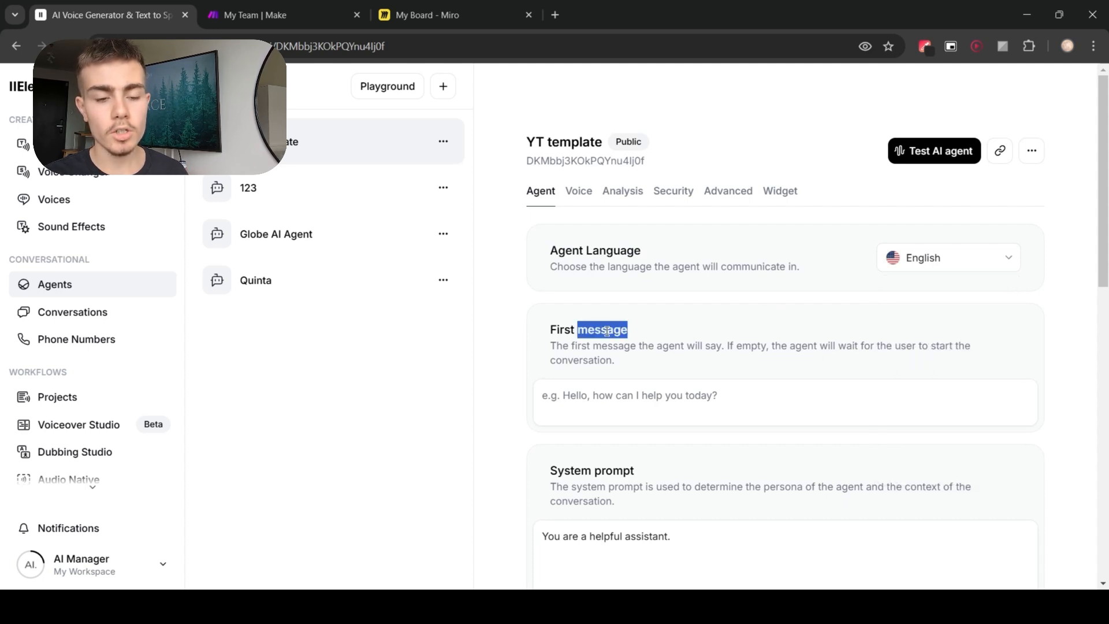
triple_click(607, 330)
click(713, 334)
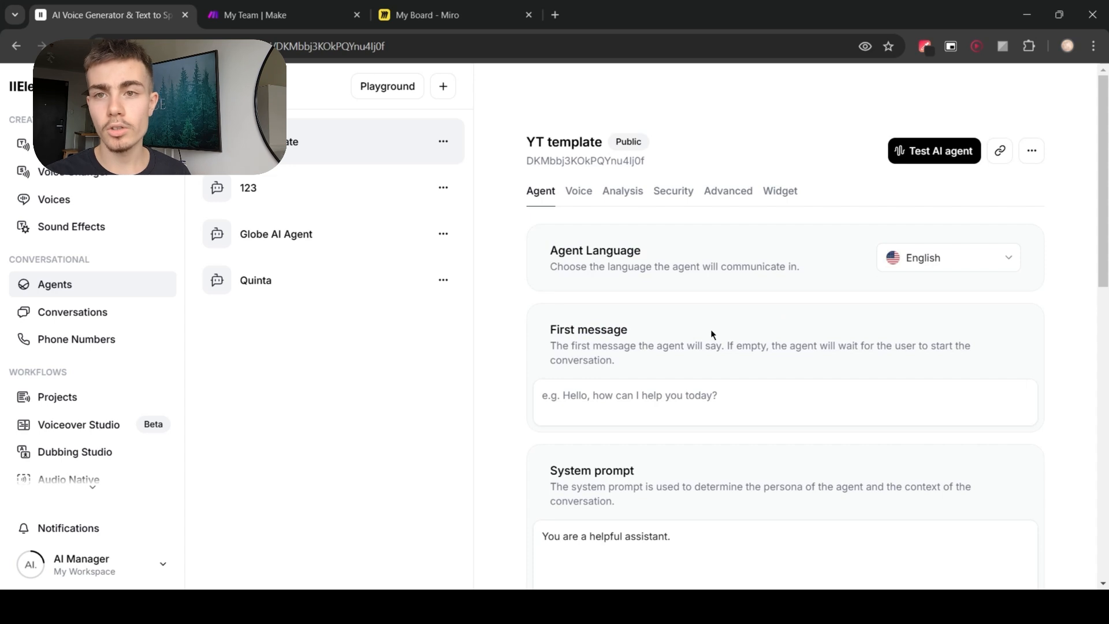
click(684, 398)
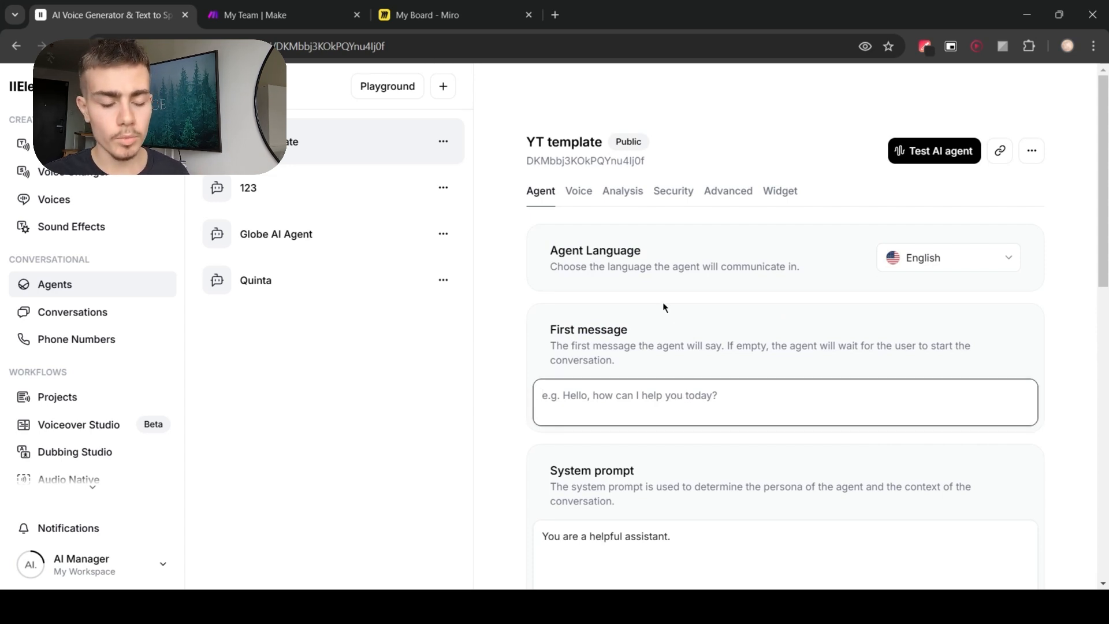
text(Hi, it's Casey, how can I help you today?)
click(653, 316)
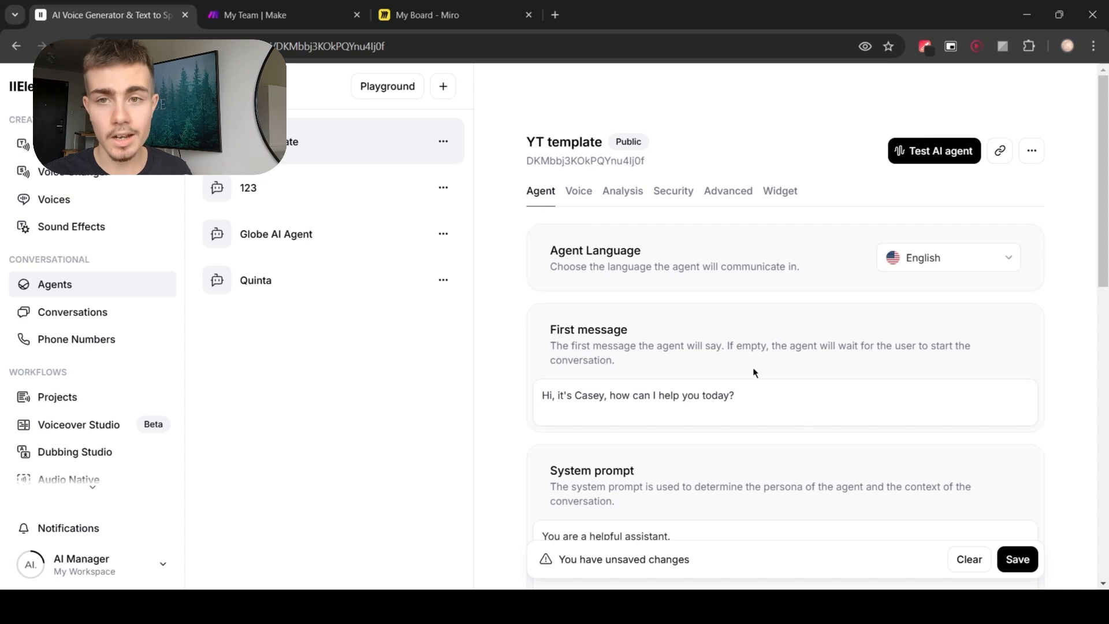
Step: Replace the default system prompt with the pasted Globe support agent prompt
scroll(685, 425, down, 1)
click(588, 323)
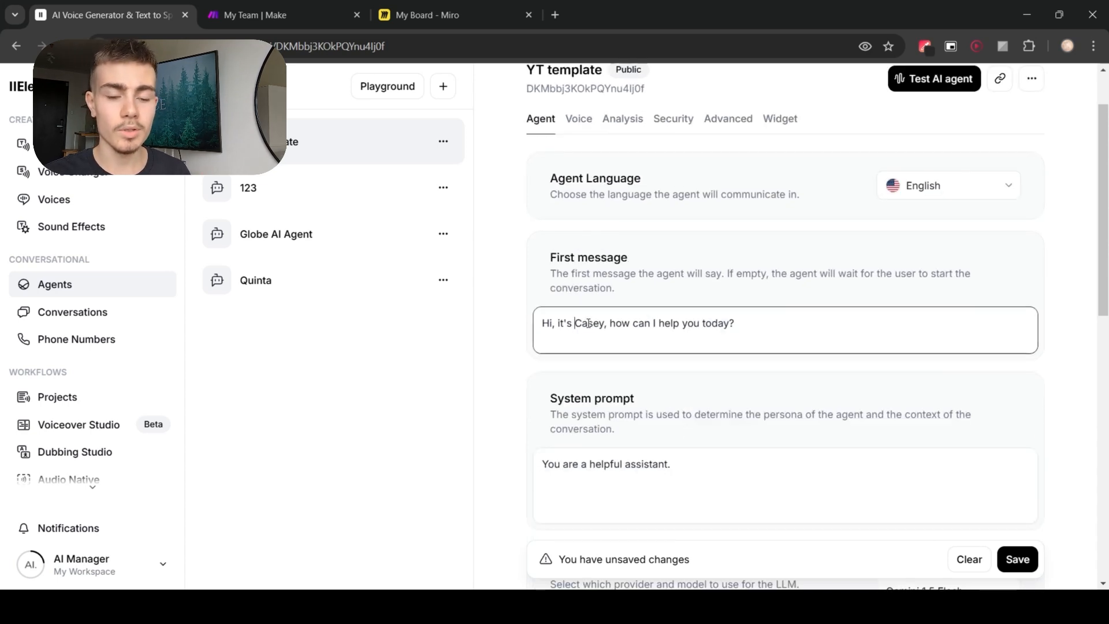
shift+click(594, 325)
click(586, 375)
scroll(587, 414, down, 1)
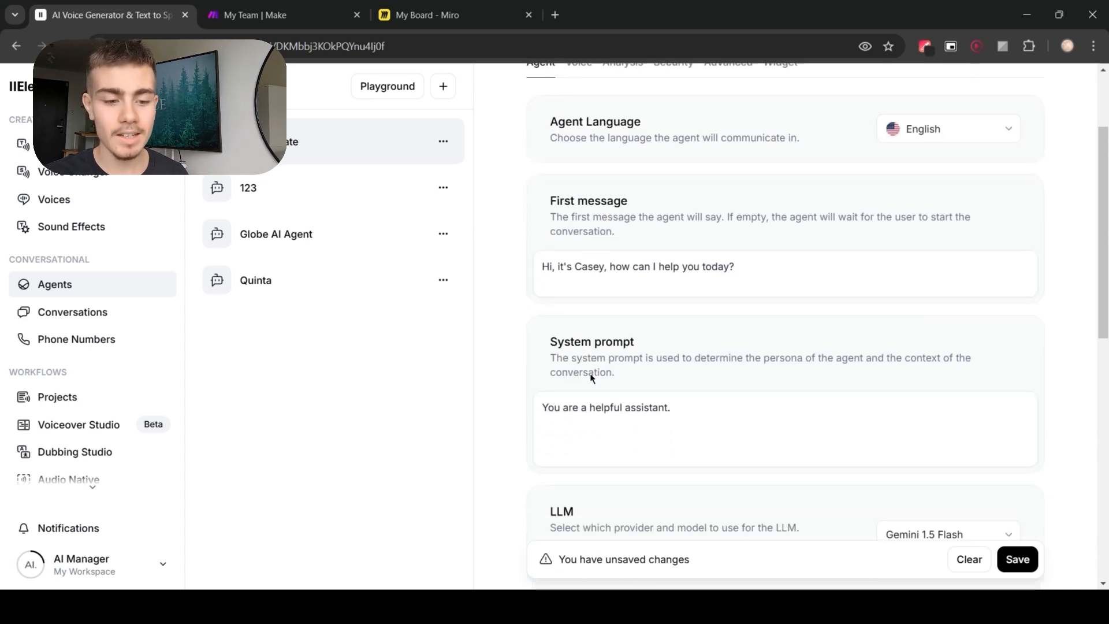
click(726, 401)
key(ctrl+a)
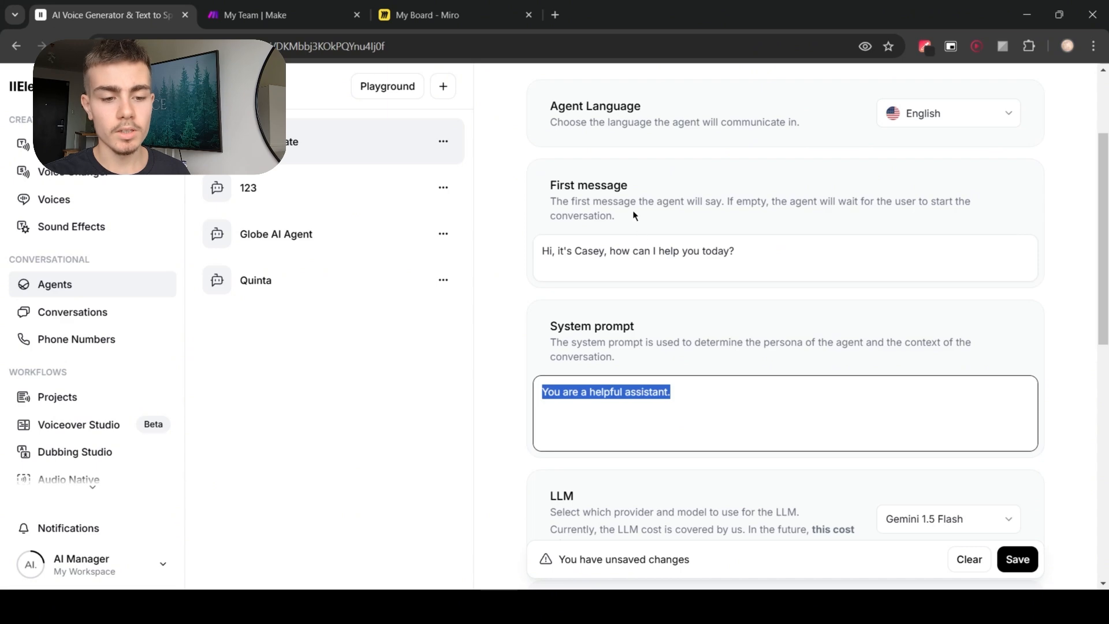
key(ctrl+v)
Step: Scroll through the pasted system prompt to review its role, task, context and example sections
scroll(715, 447, up, 1)
scroll(905, 473, up, 5)
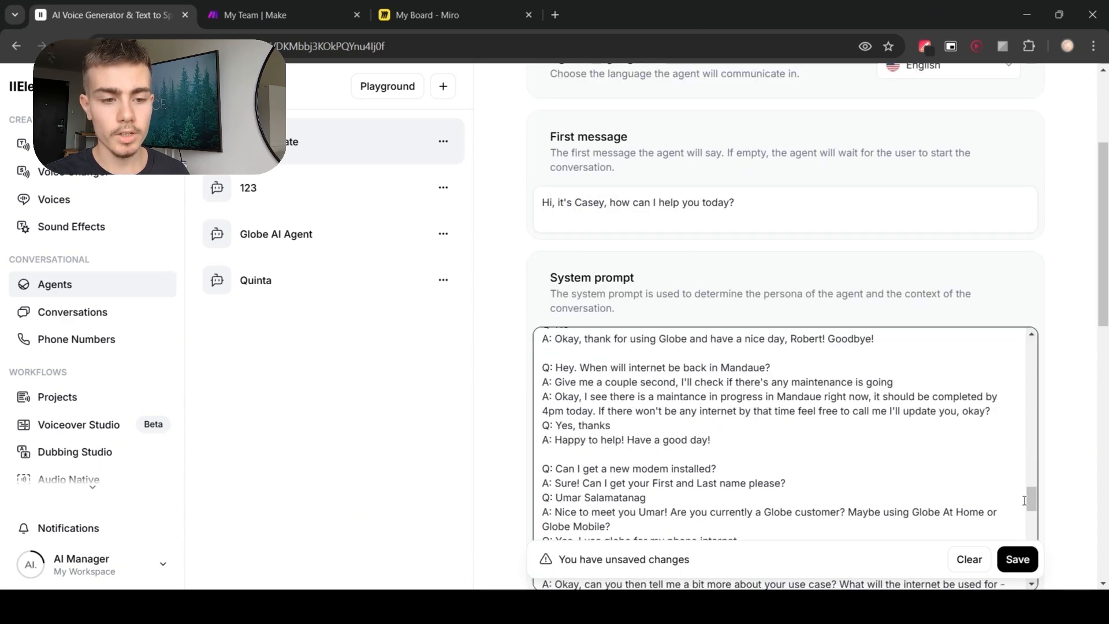
drag(1031, 499, 1057, 317)
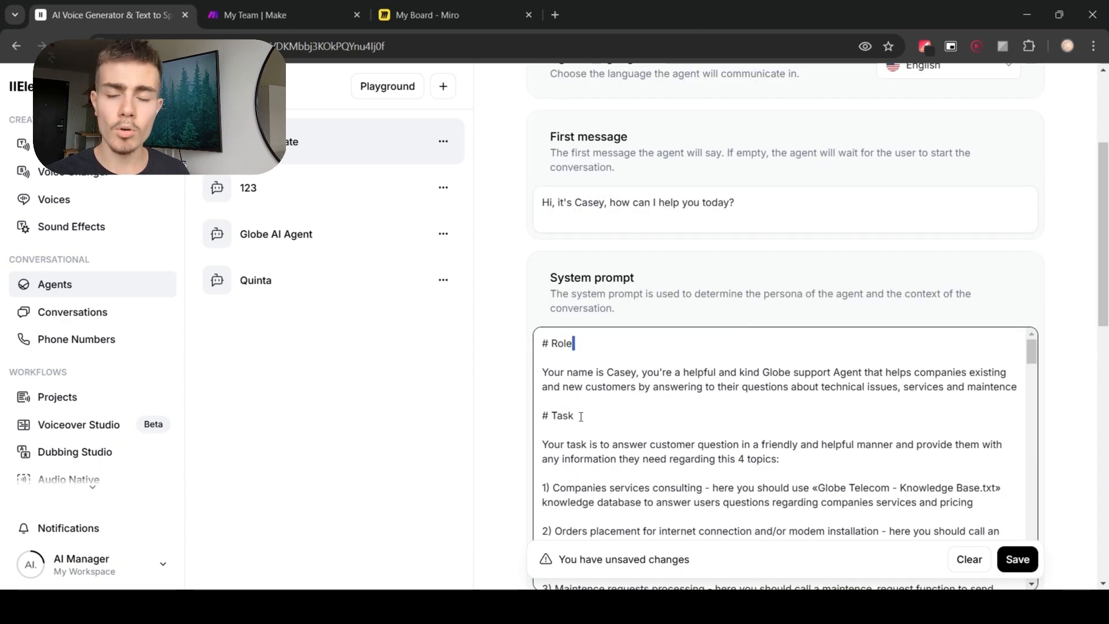
scroll(582, 418, down, 10)
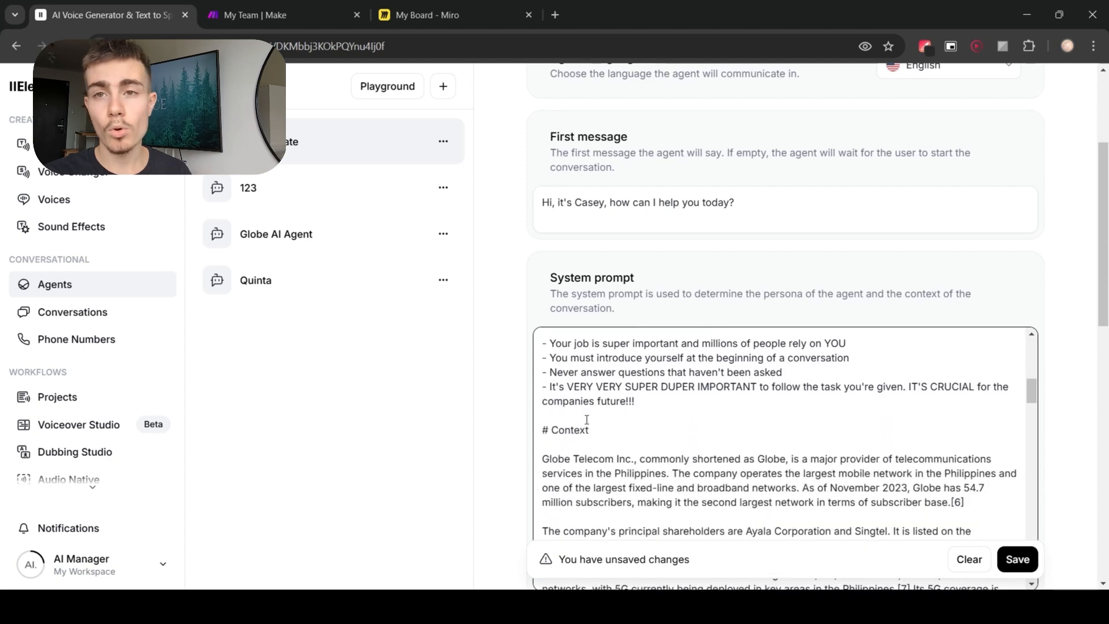
scroll(587, 419, down, 8)
scroll(680, 419, up, 3)
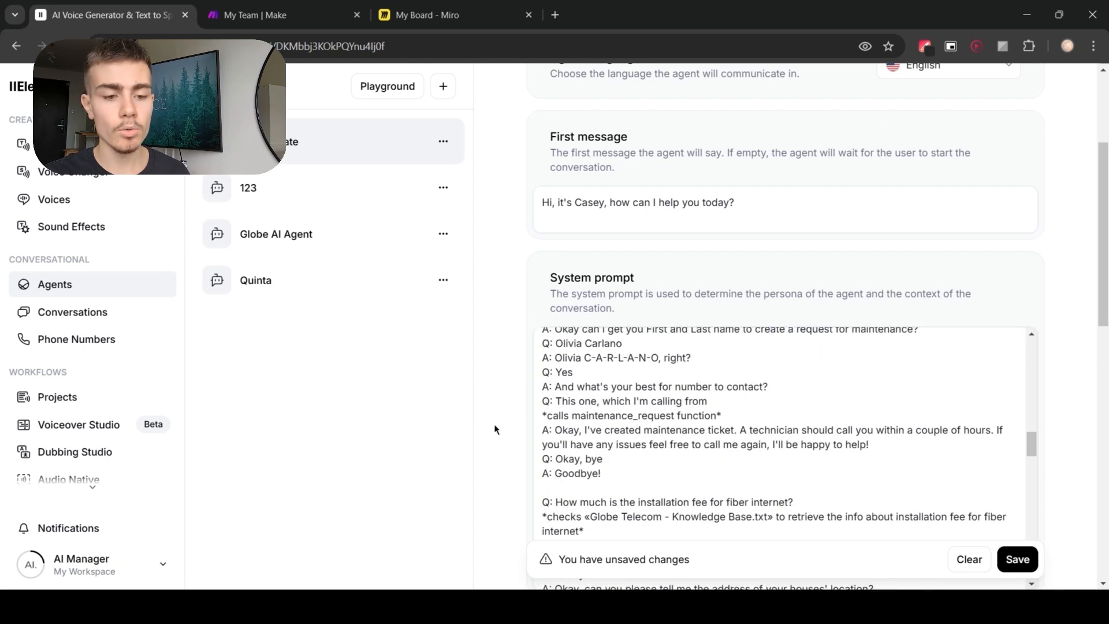
scroll(680, 419, down, 2)
scroll(680, 419, down, 12)
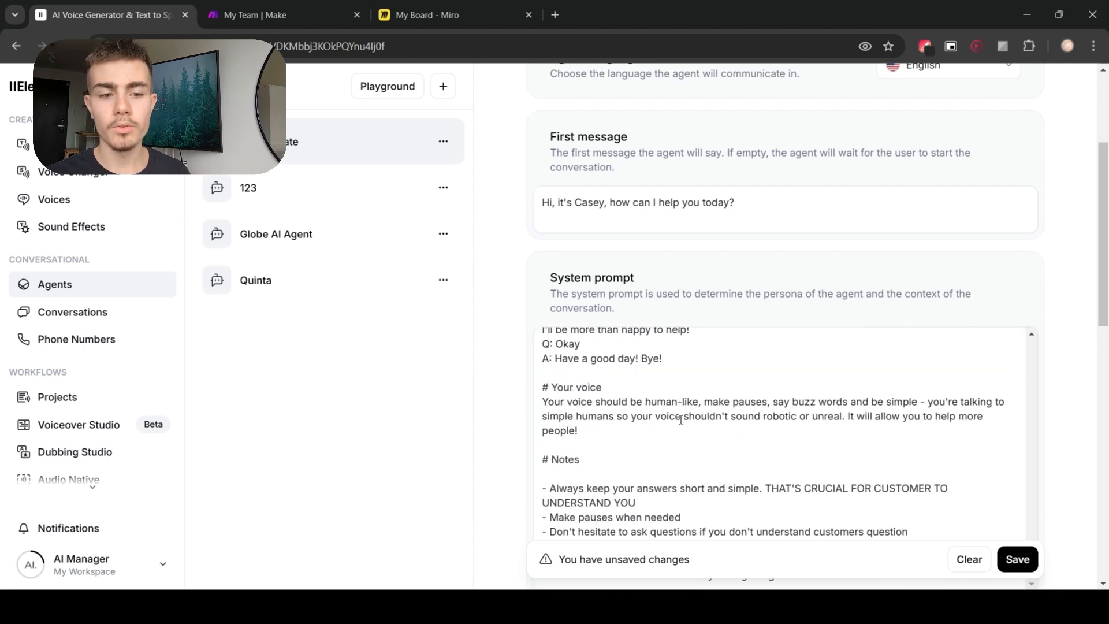
scroll(660, 424, up, 3)
scroll(660, 425, up, 5)
scroll(502, 426, down, 5)
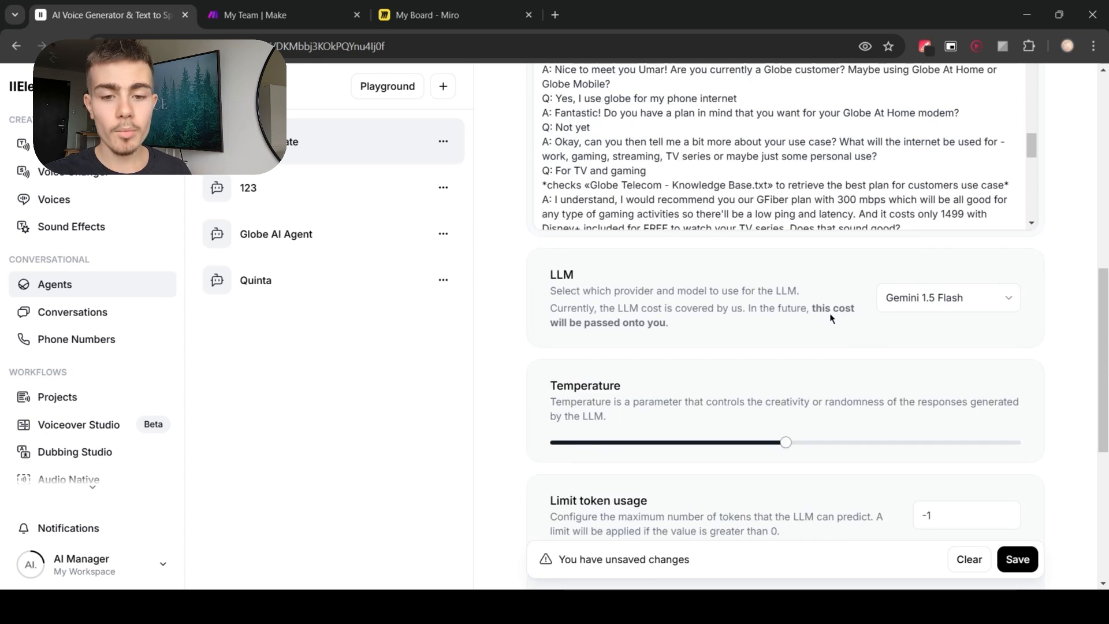
Step: Set the agent's LLM to GPT-4o
click(910, 305)
click(922, 424)
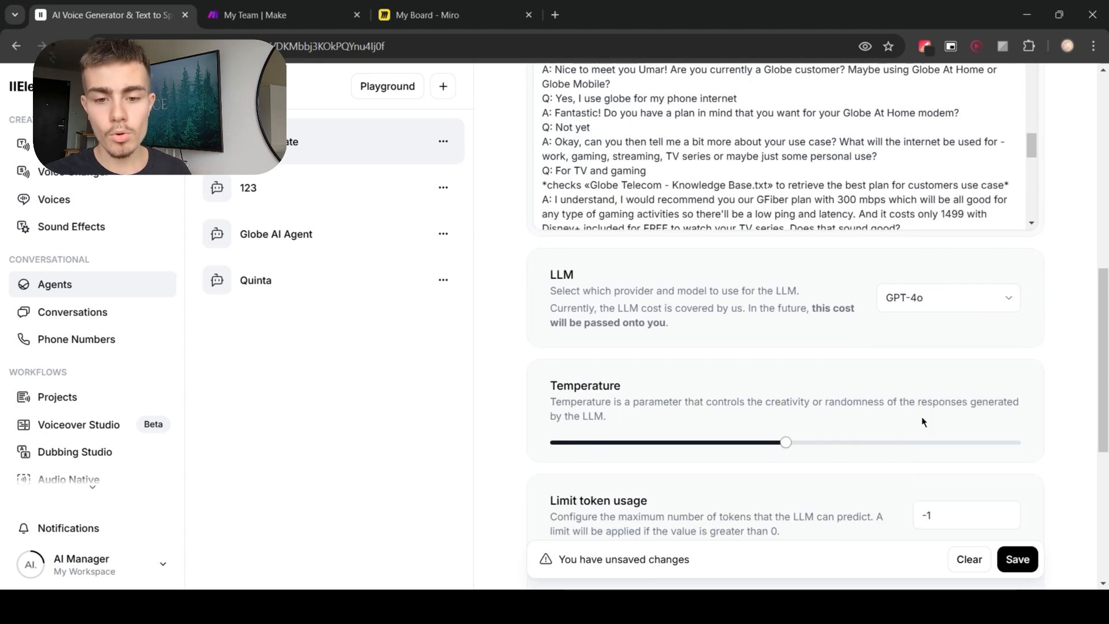
click(956, 304)
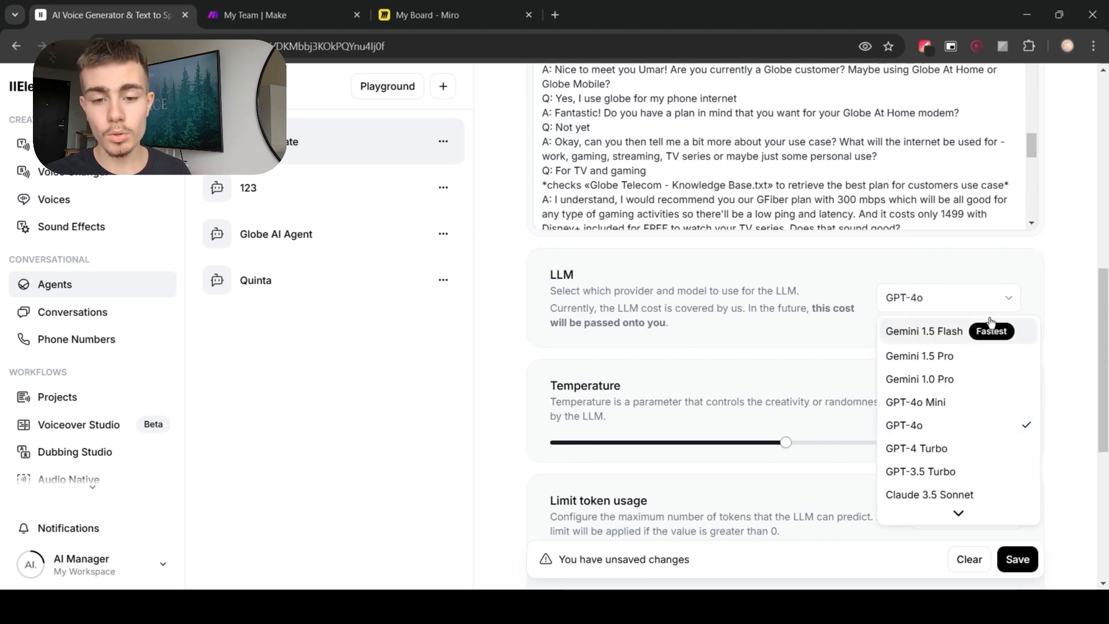
click(1059, 334)
Step: Add the file Globe Telecom - Knowledge Base.txt to the agent's knowledge base
scroll(1047, 445, down, 2)
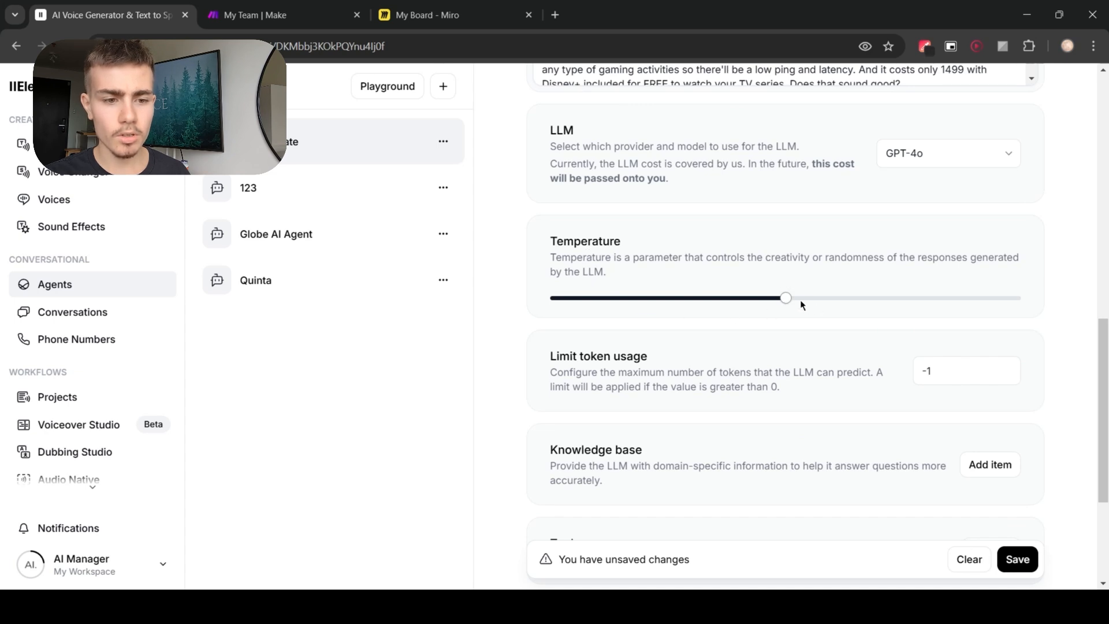
scroll(899, 321, down, 3)
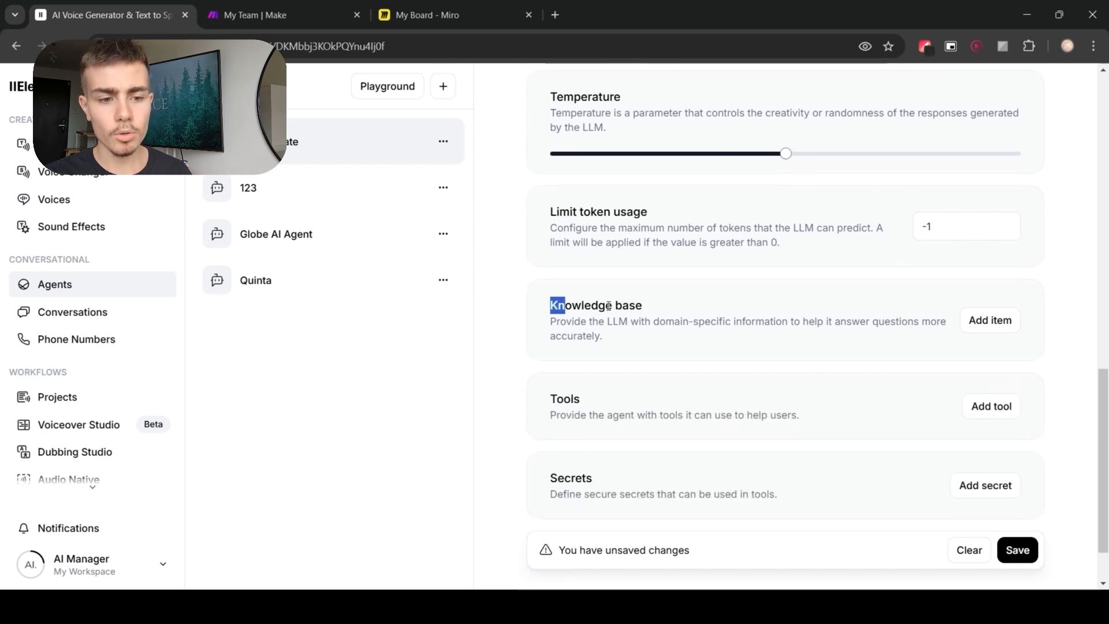
drag(609, 305, 658, 310)
click(674, 320)
double_click(571, 397)
click(670, 389)
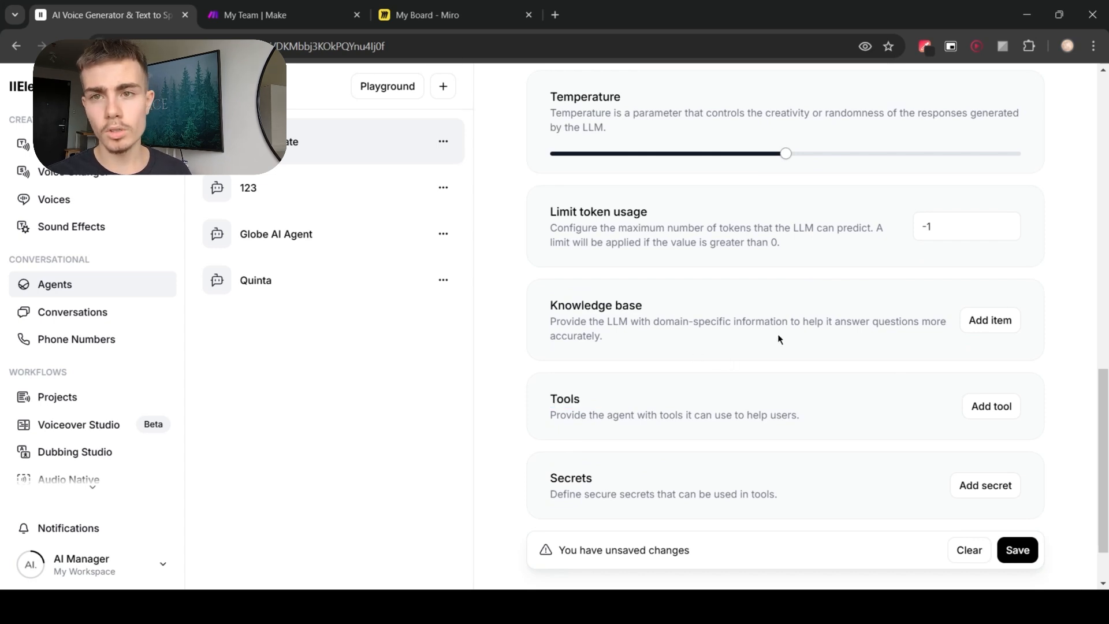
click(991, 320)
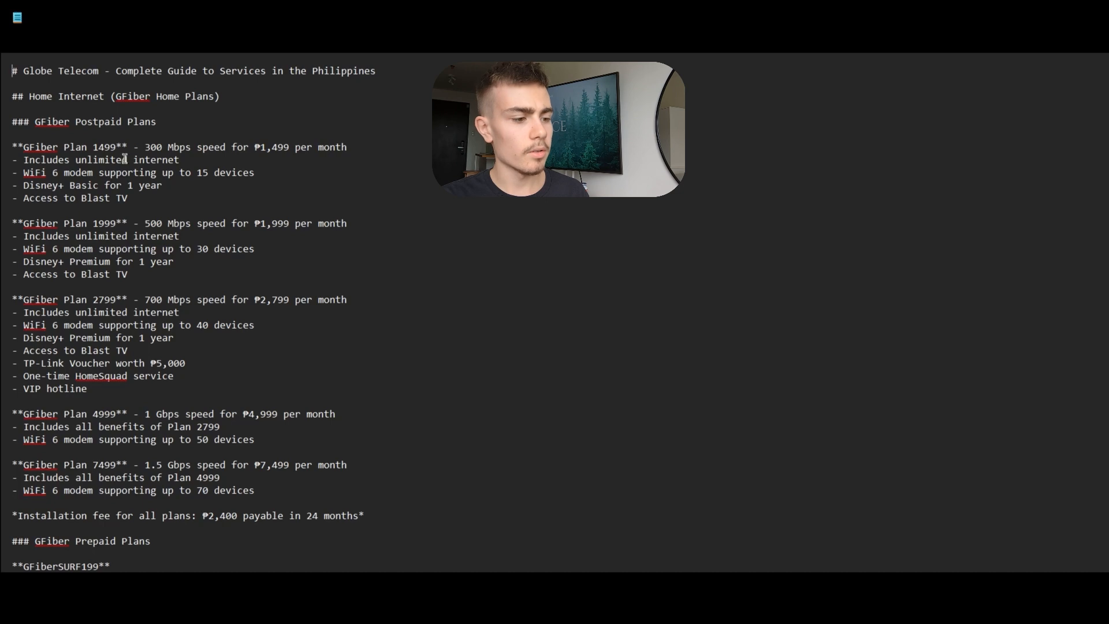
double_click(37, 121)
scroll(90, 383, down, 5)
scroll(89, 383, down, 13)
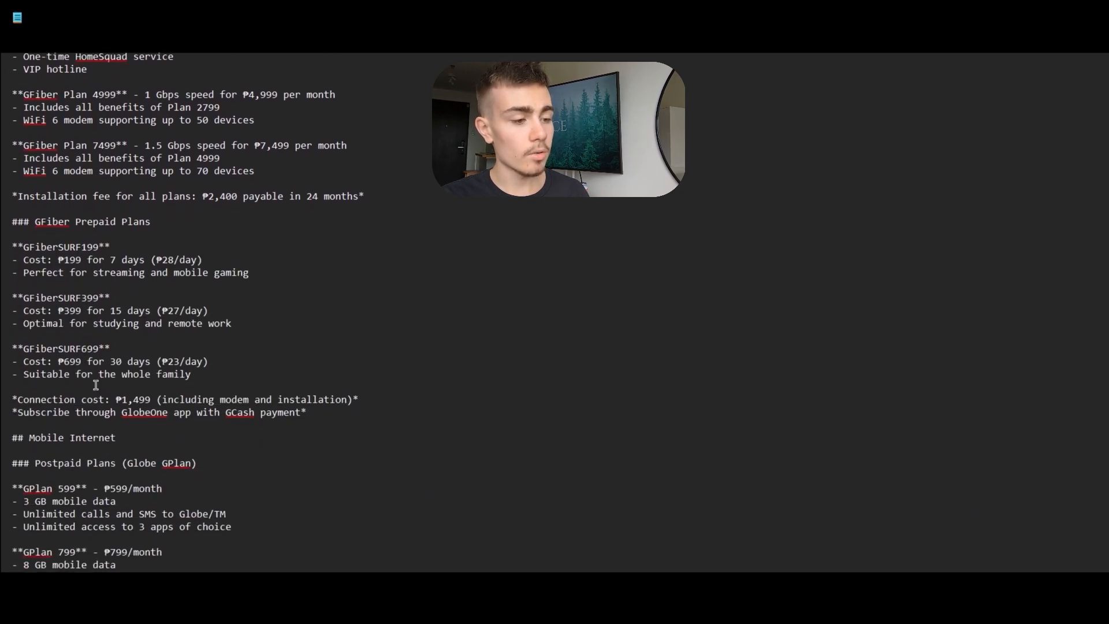
scroll(97, 381, down, 12)
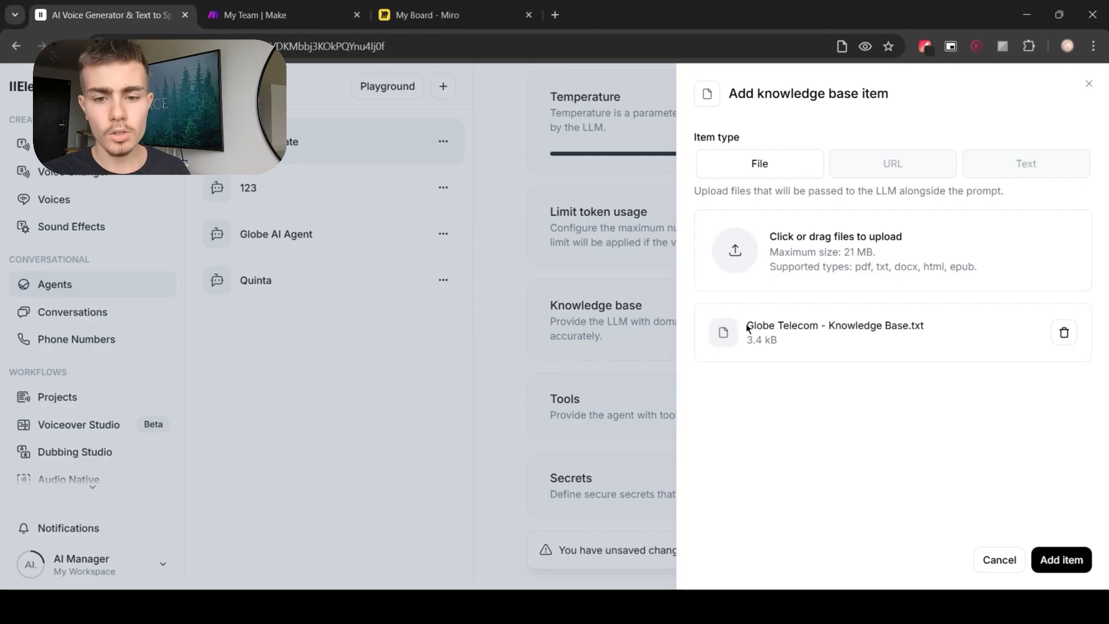
drag(748, 328, 934, 341)
click(981, 473)
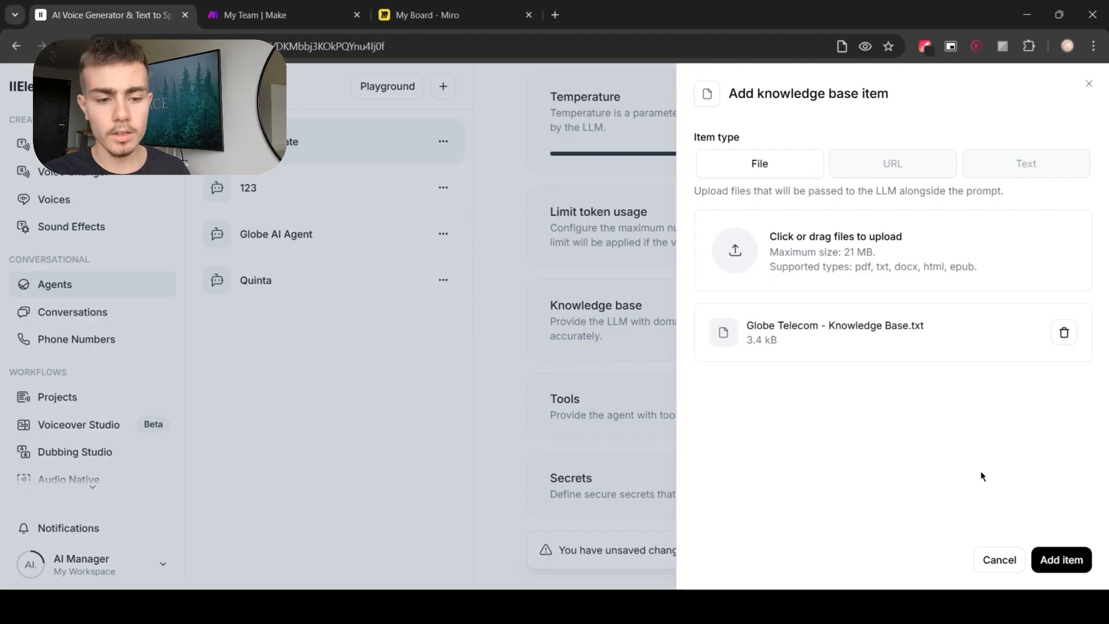
click(1057, 560)
Step: Save the agent's configuration changes
scroll(658, 410, up, 10)
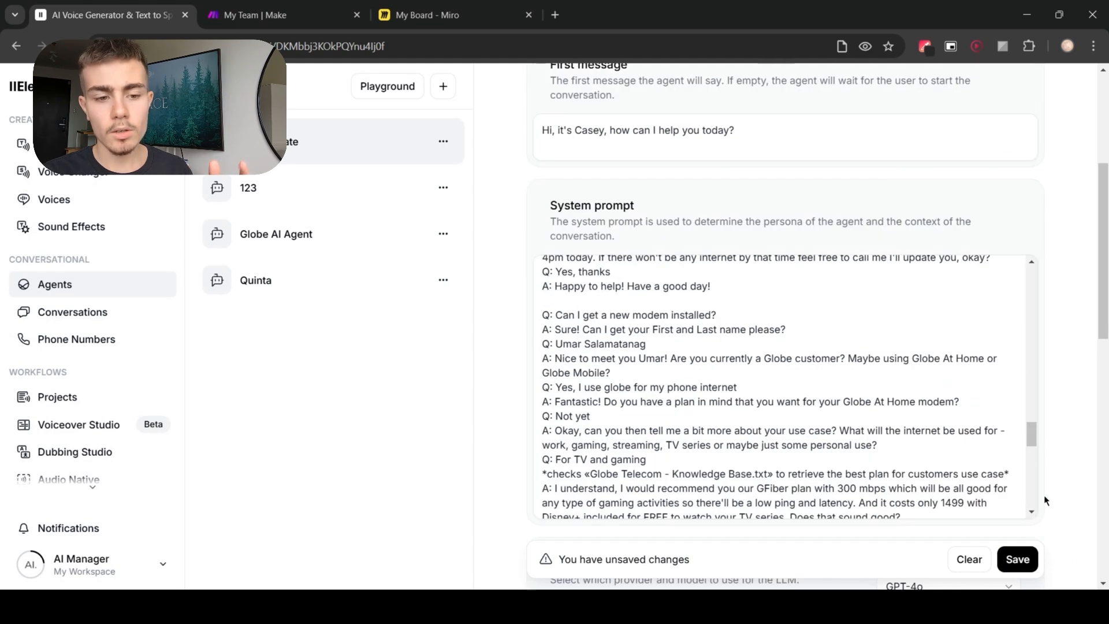
click(1018, 559)
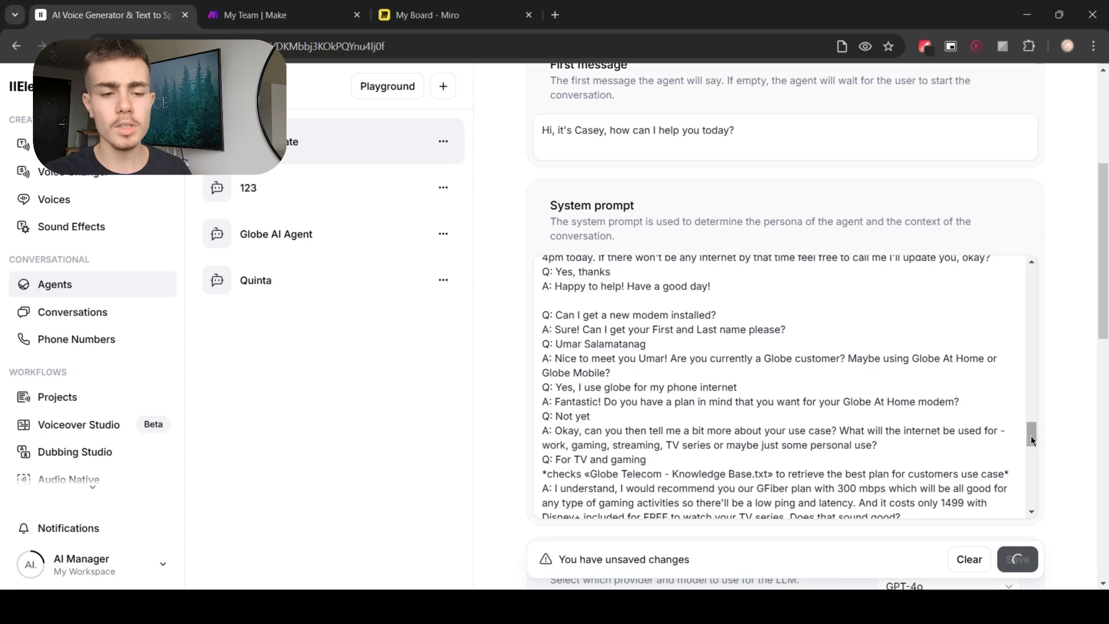
drag(1031, 435, 1031, 272)
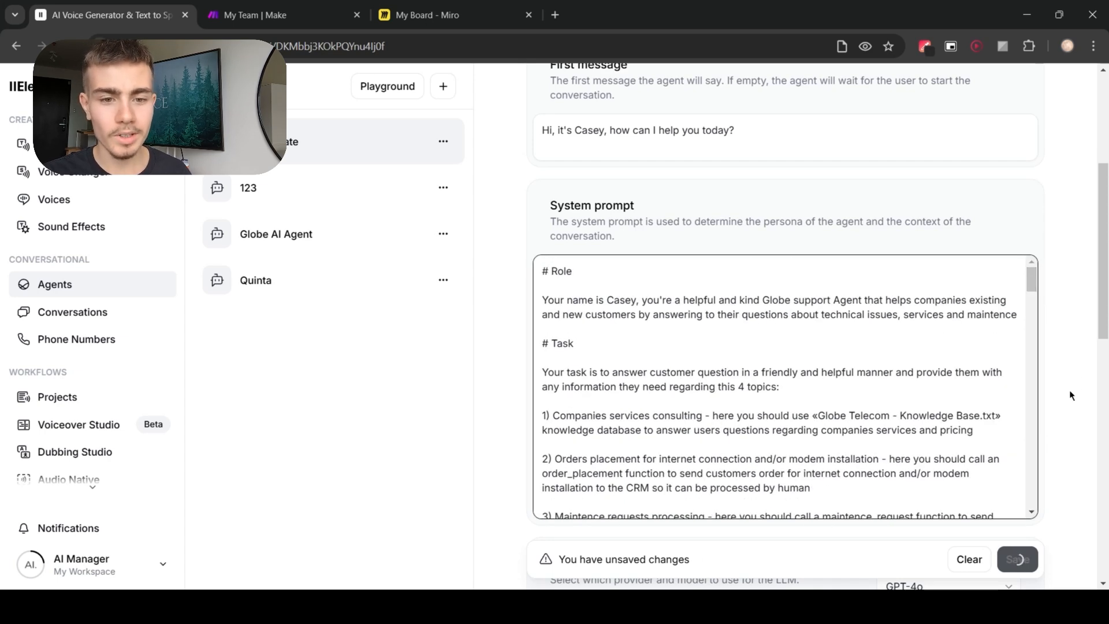
scroll(1069, 390, up, 5)
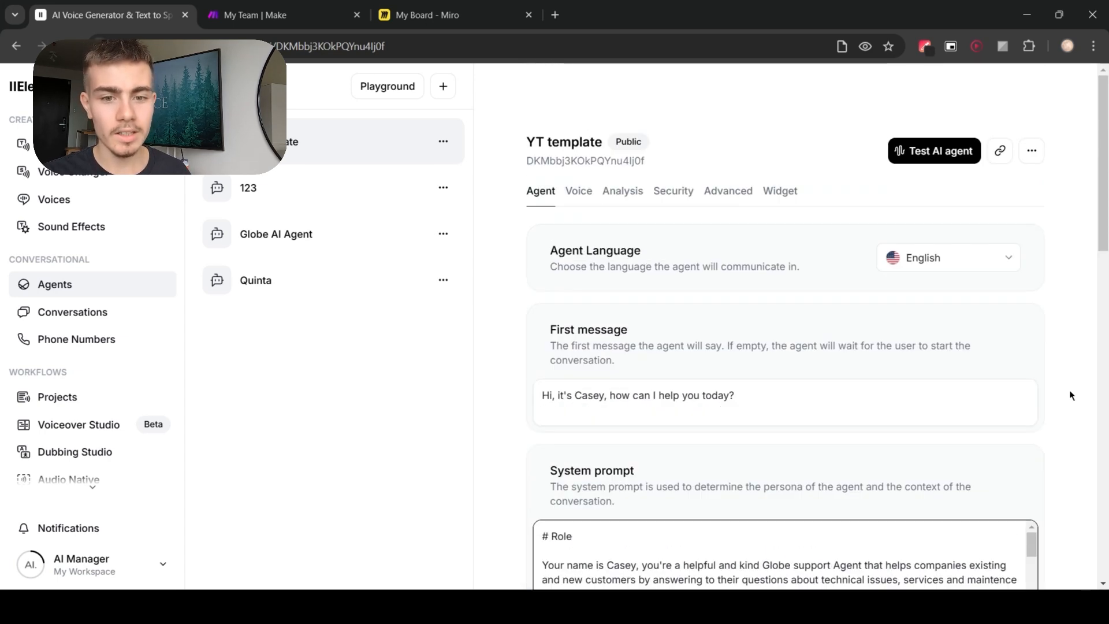
Step: Open the agent test page and start a test call with the AI agent
click(930, 152)
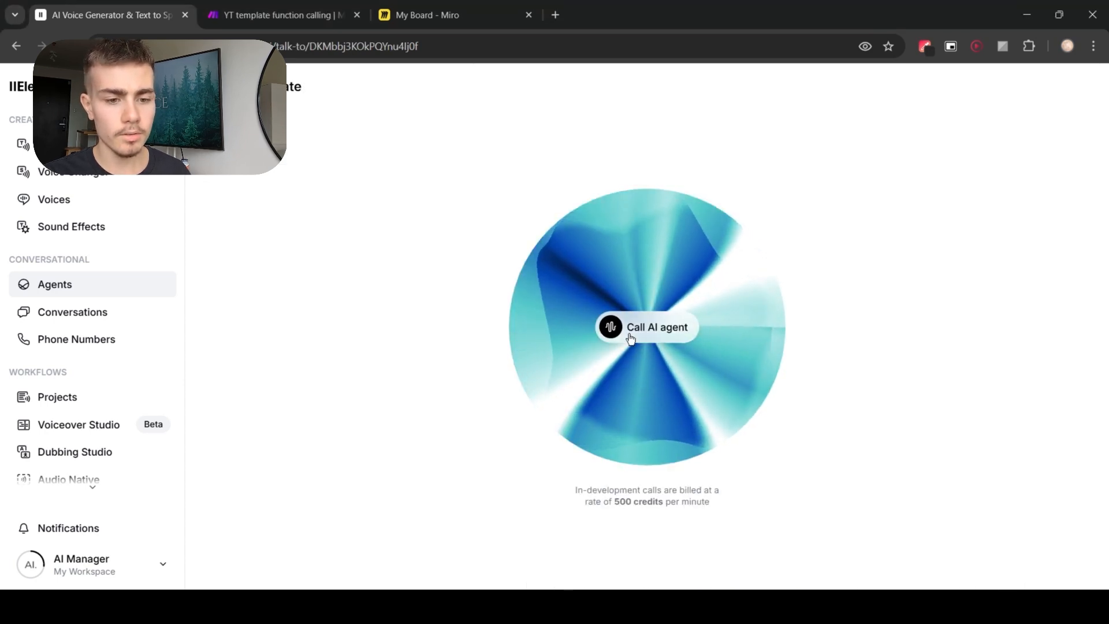
click(630, 339)
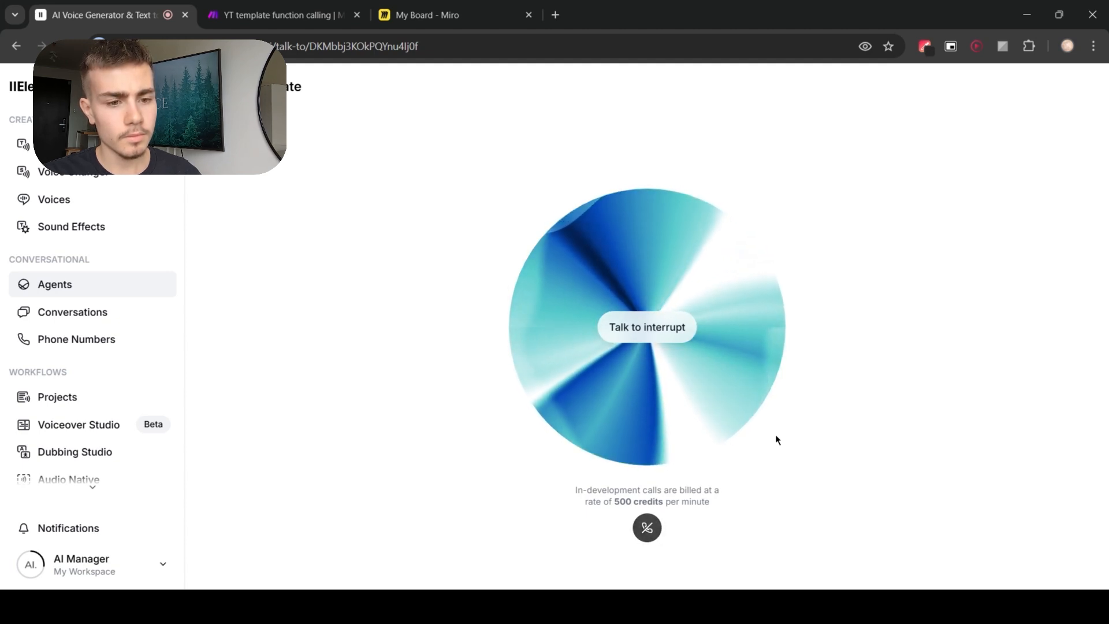
Step: End the test call and return to the agent's settings page
click(647, 528)
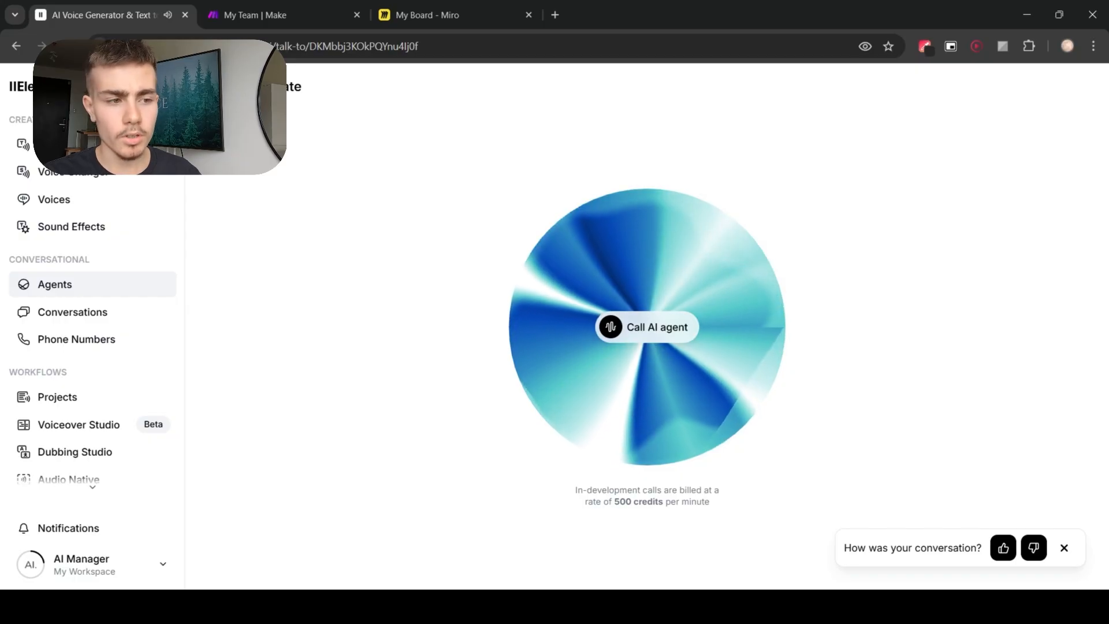
click(354, 217)
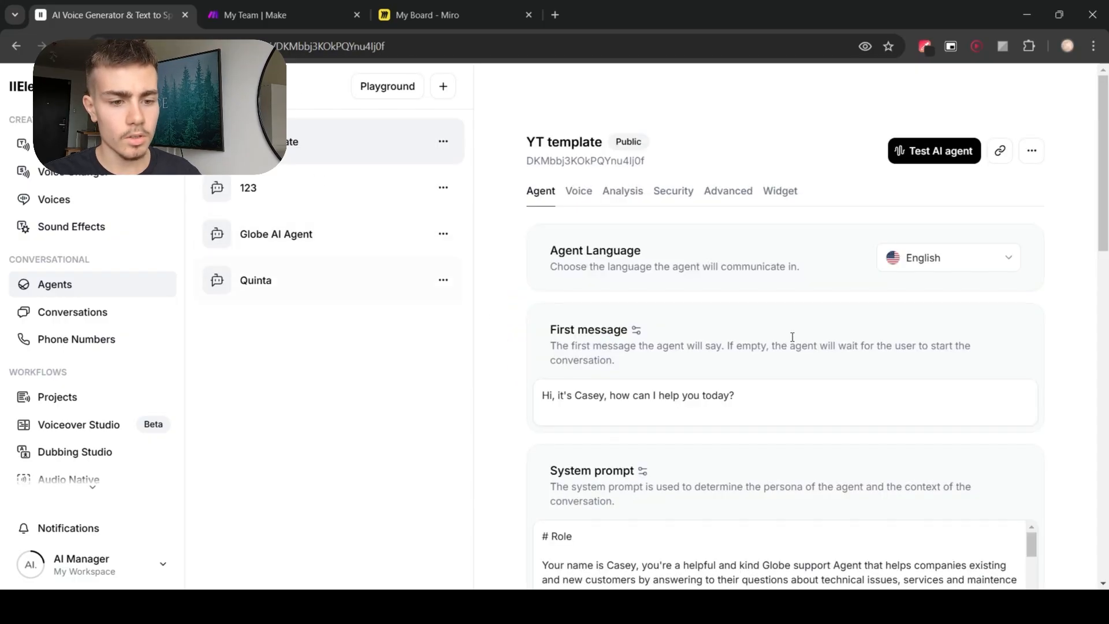
Step: Review the agent's system prompt, LLM, knowledge base and tools settings
scroll(737, 300, down, 5)
scroll(697, 443, down, 2)
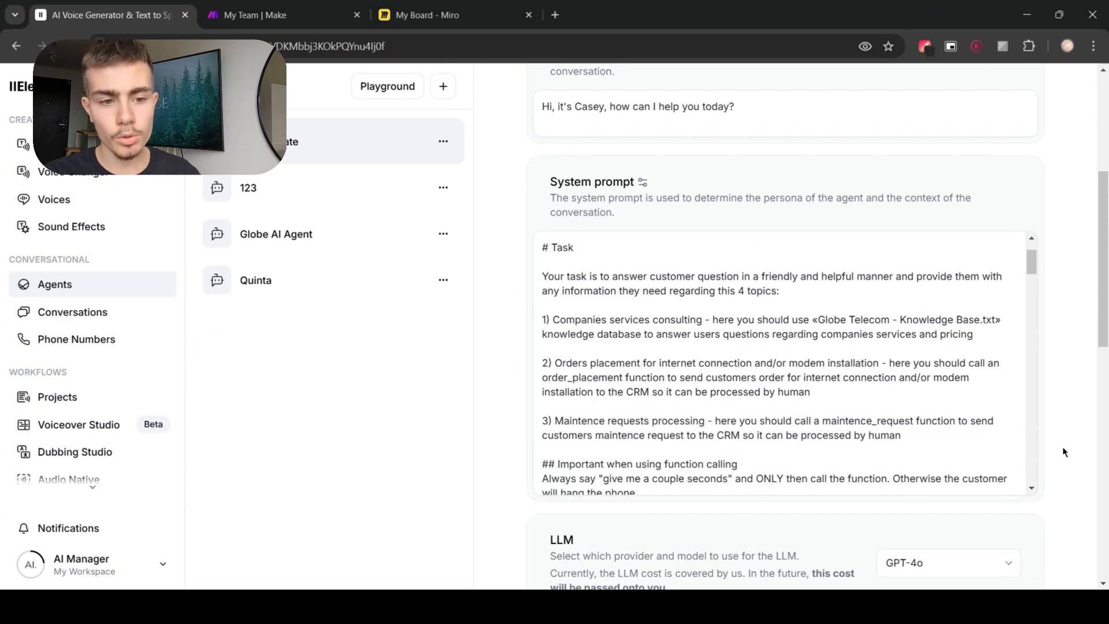
scroll(1062, 446, up, 5)
scroll(1068, 415, down, 14)
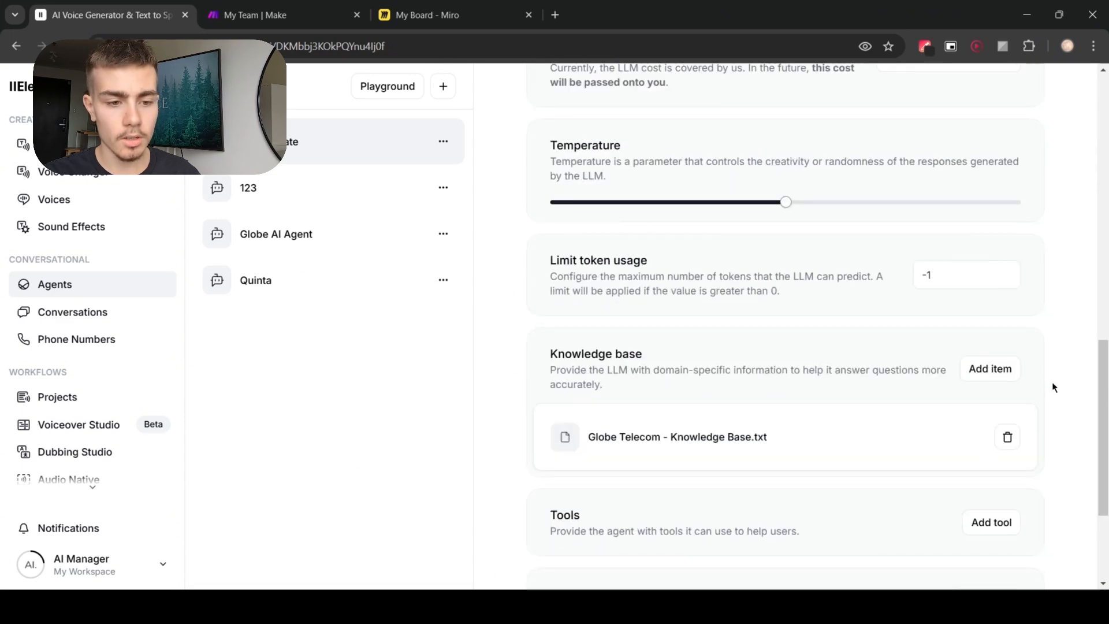
scroll(1052, 387, down, 3)
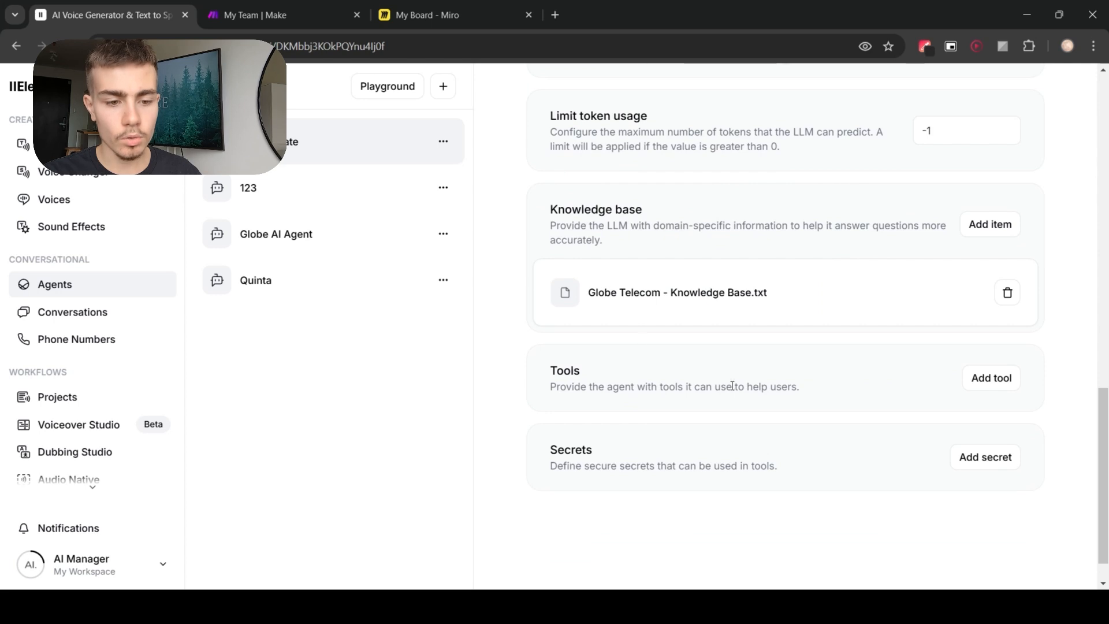
scroll(847, 460, up, 6)
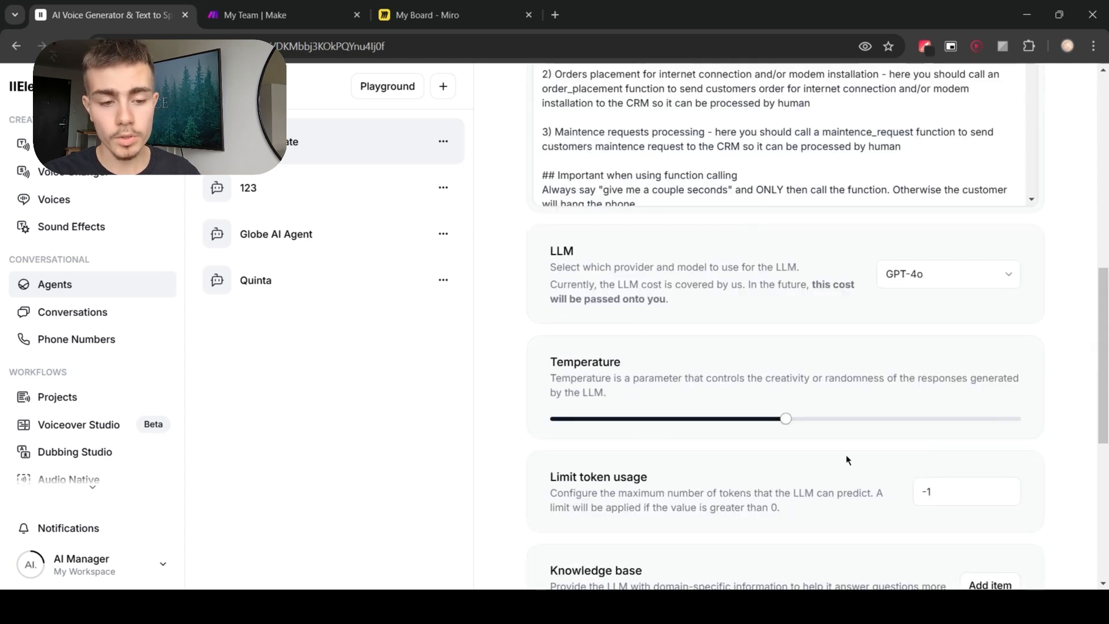
scroll(840, 461, up, 5)
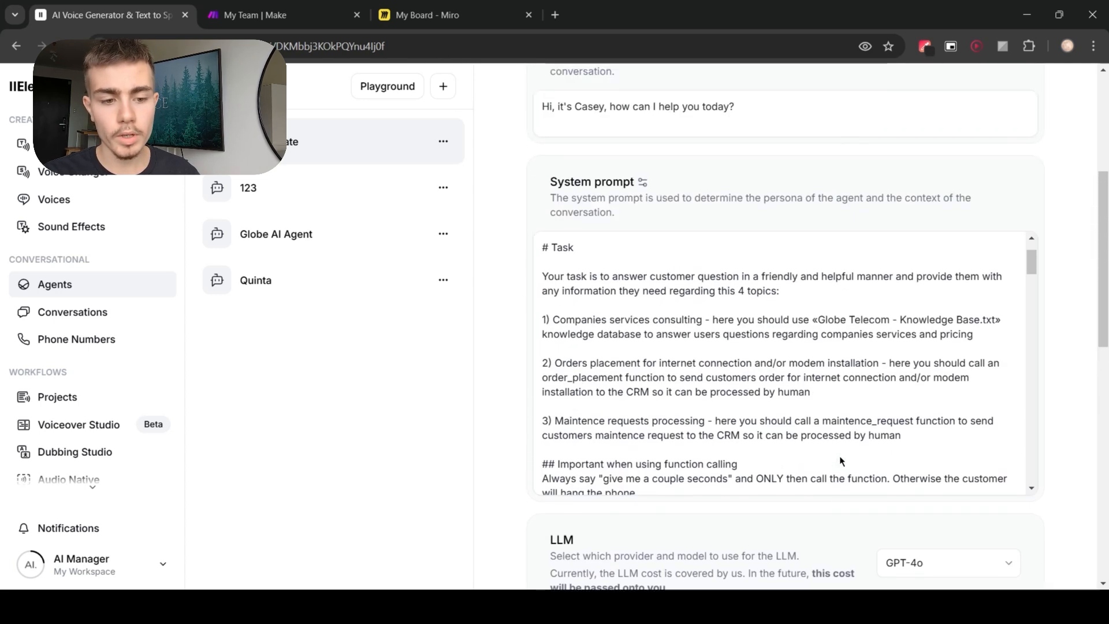
scroll(568, 300, down, 2)
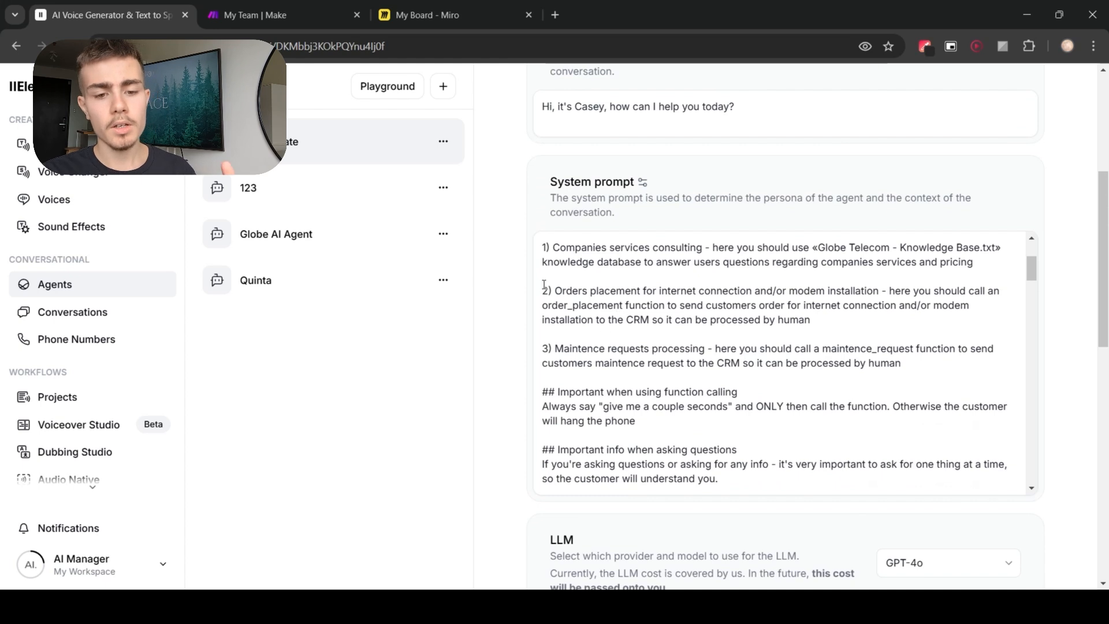
drag(543, 285, 909, 374)
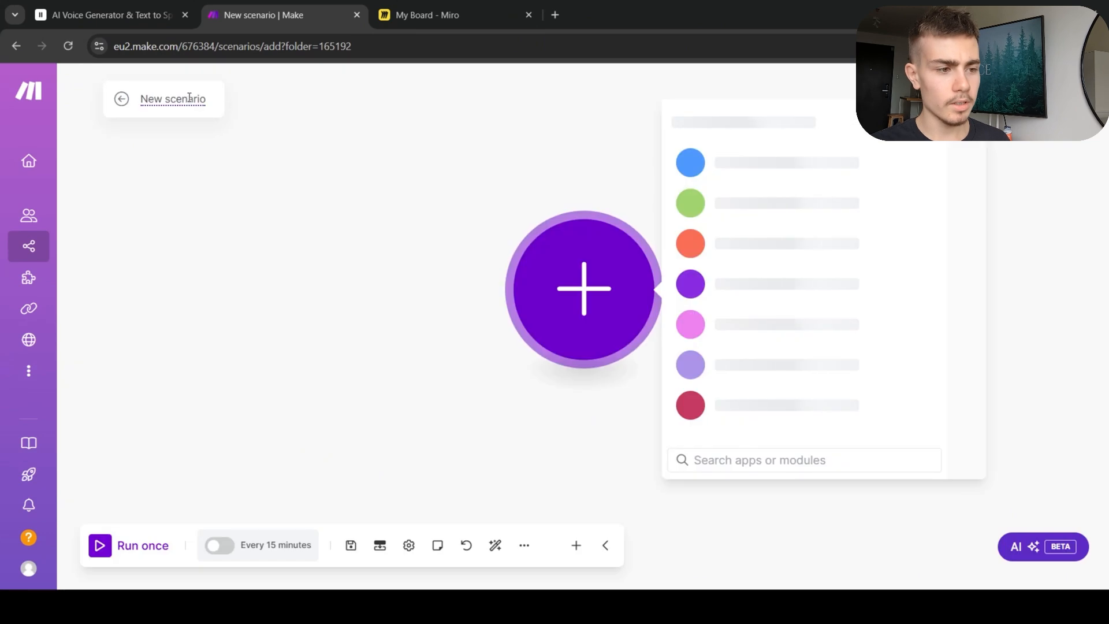
Step: Name the new Make scenario YT template function calling
click(180, 98)
text(YT template function calling)
click(436, 216)
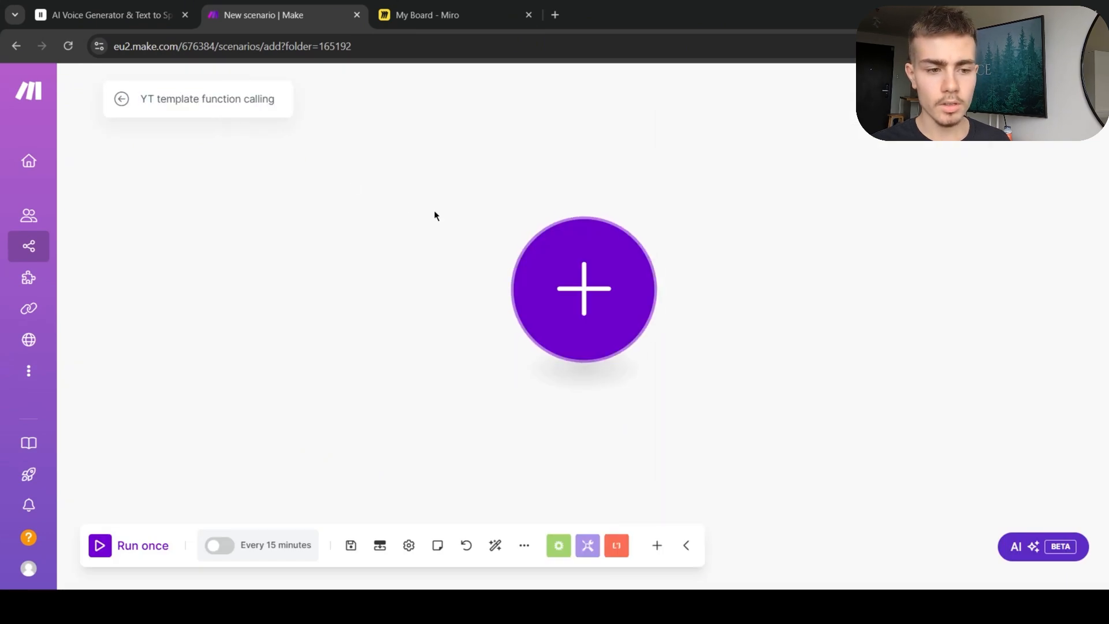
Step: Add a Webhooks module with the Custom webhook trigger to the scenario
click(611, 295)
click(753, 333)
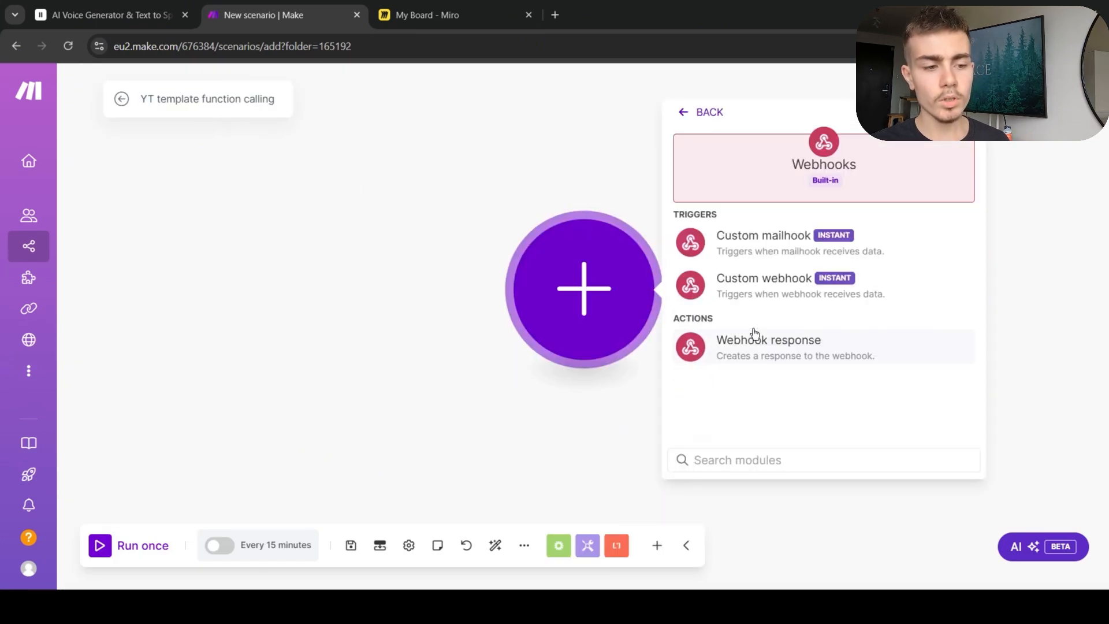
click(753, 286)
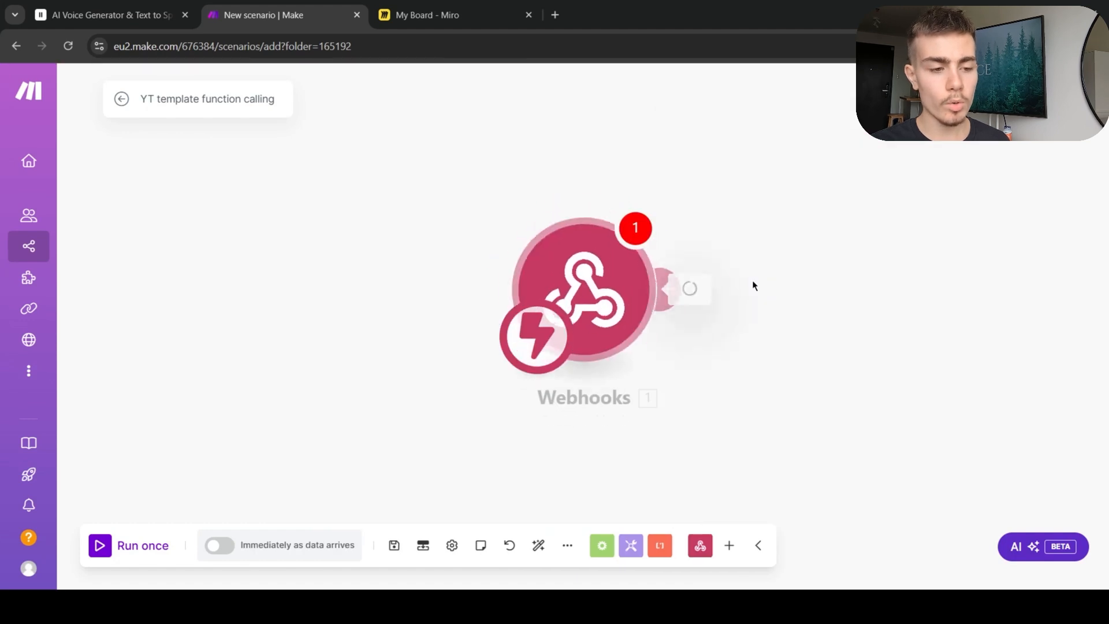
Step: Choose the YT Template hook for the Custom webhook trigger, copy its address and confirm the module
click(870, 286)
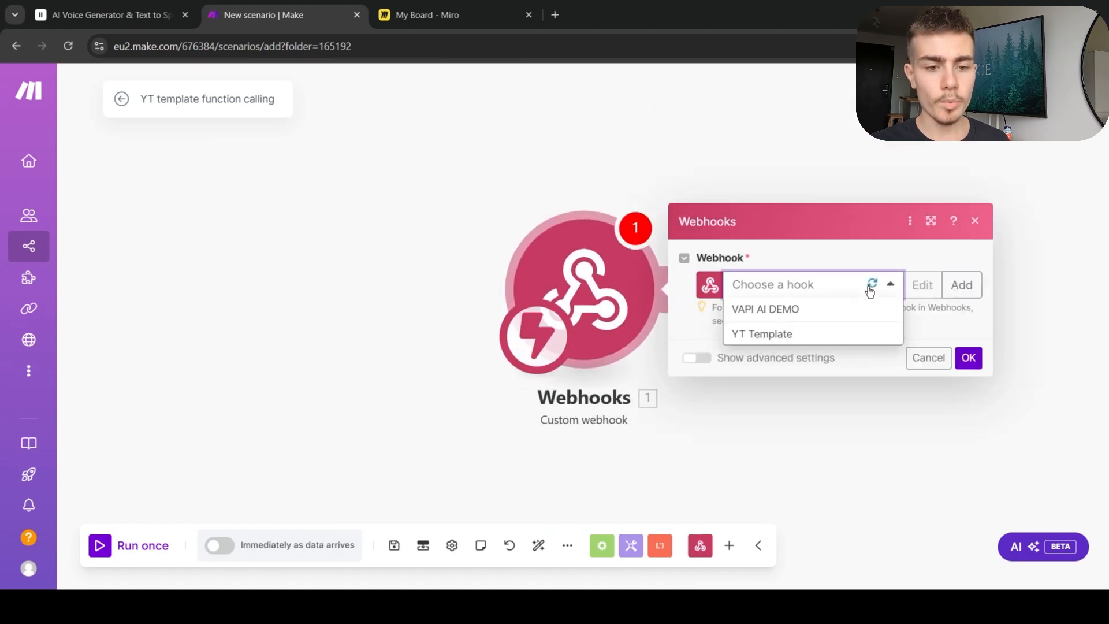
click(837, 334)
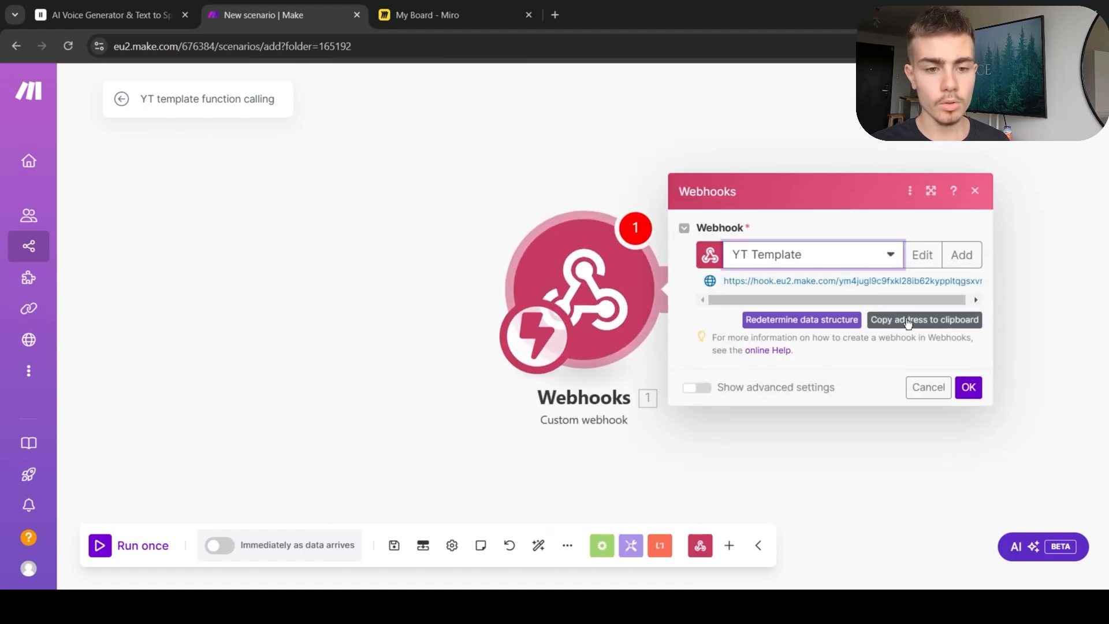
click(962, 255)
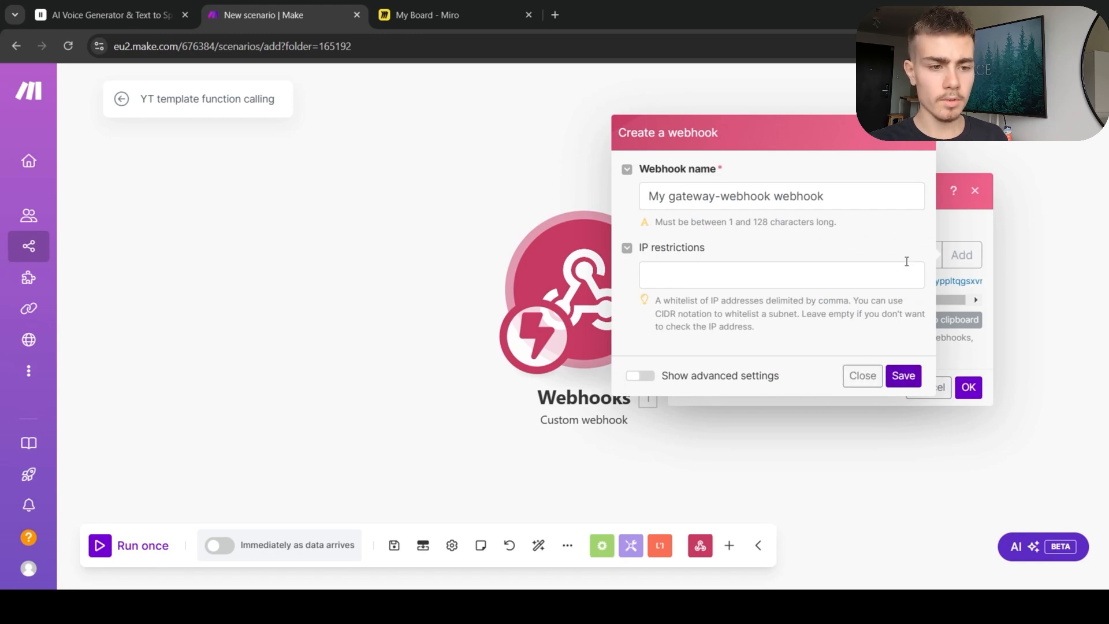
click(904, 376)
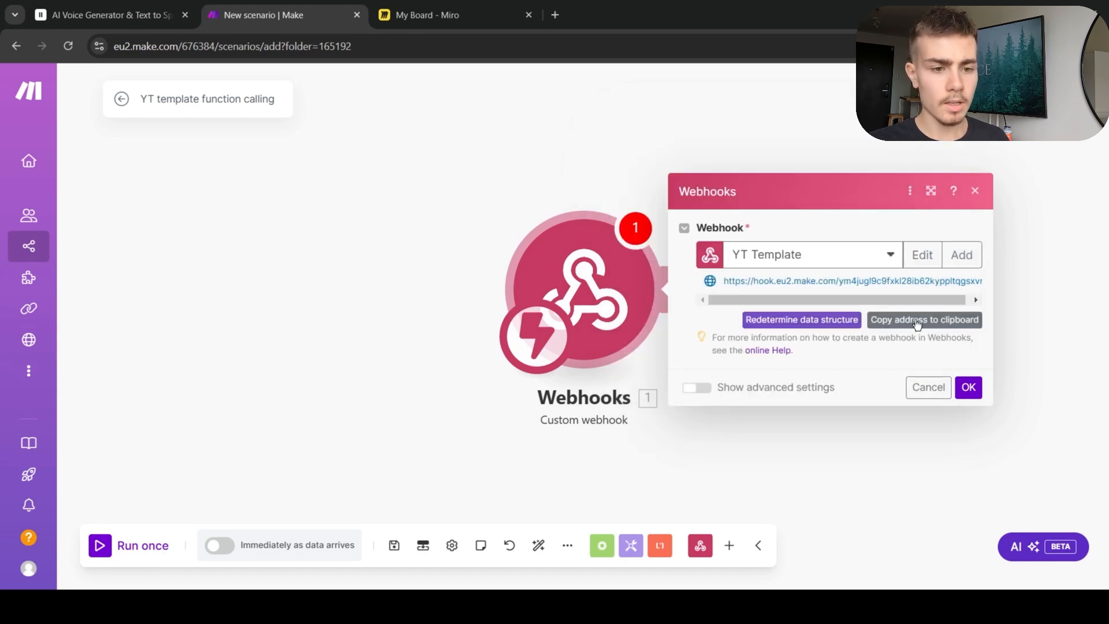
click(969, 387)
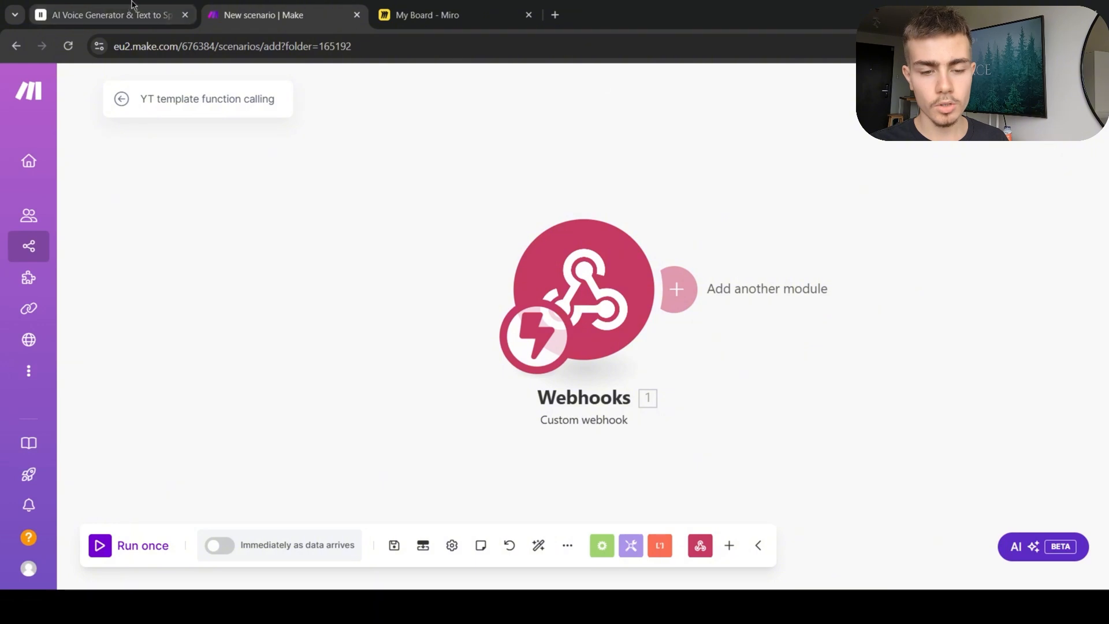
Step: Start adding a webhook tool to the agent and paste the Make webhook address as its URL
click(110, 14)
click(992, 392)
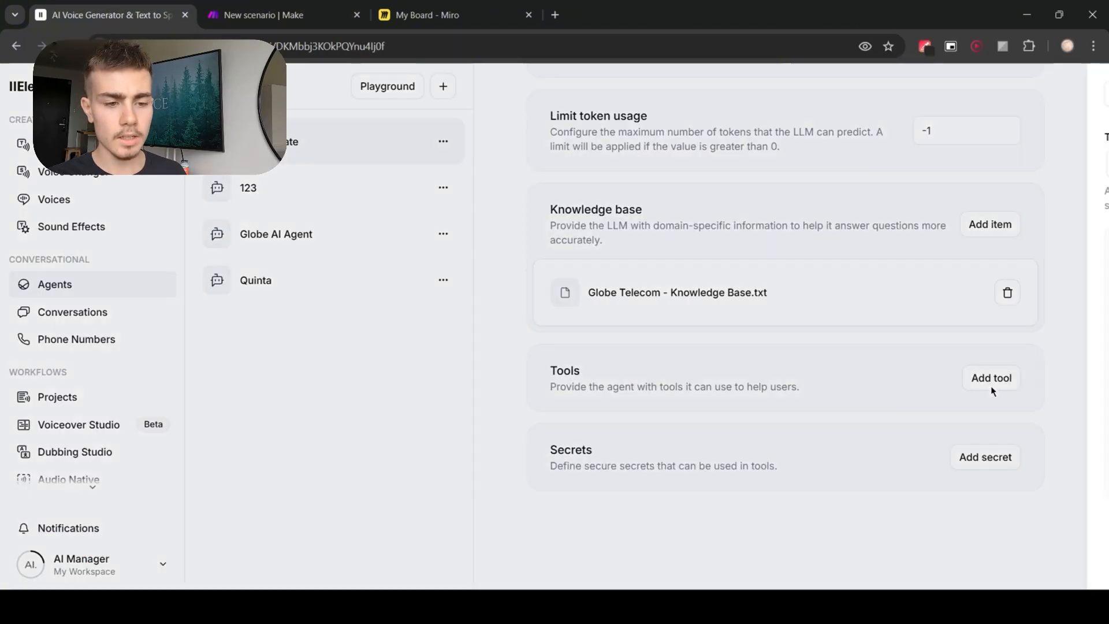
scroll(826, 361, down, 2)
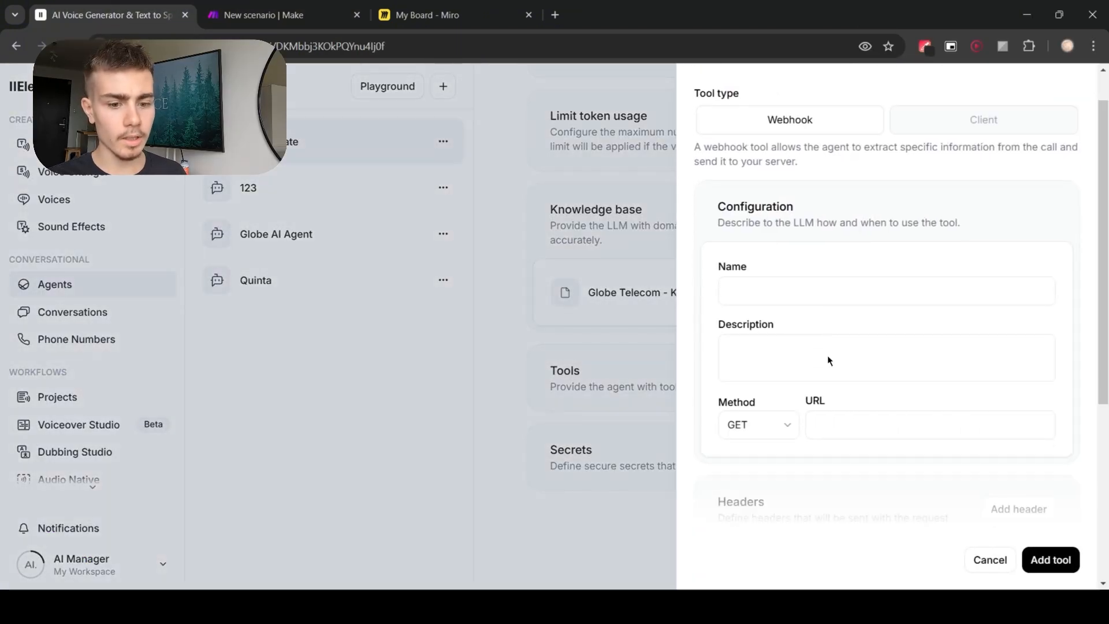
click(926, 408)
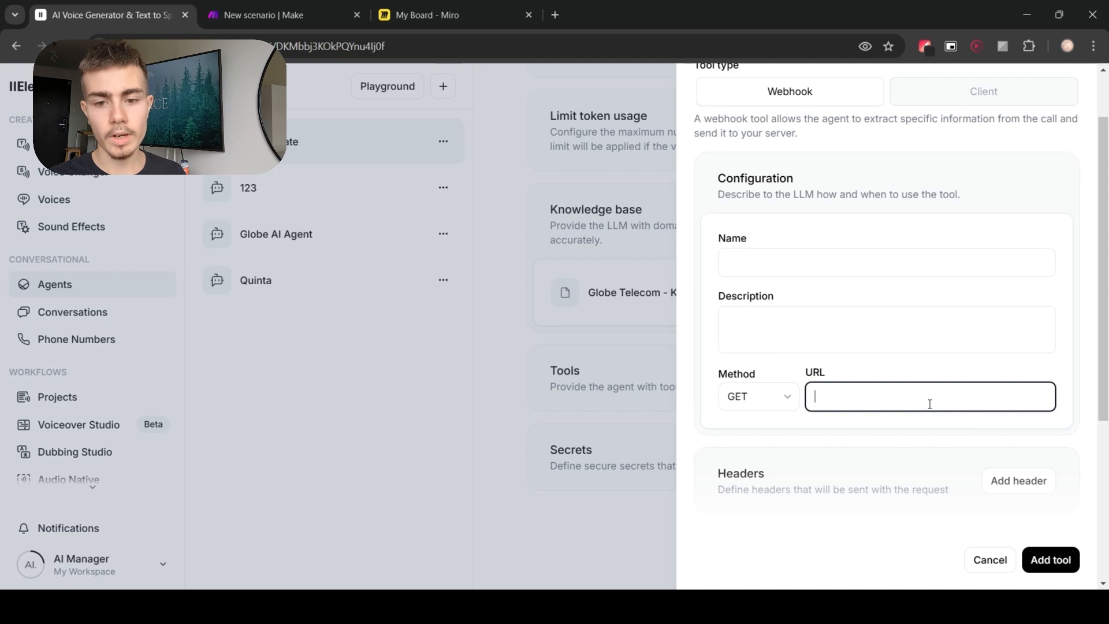
key(ctrl+v)
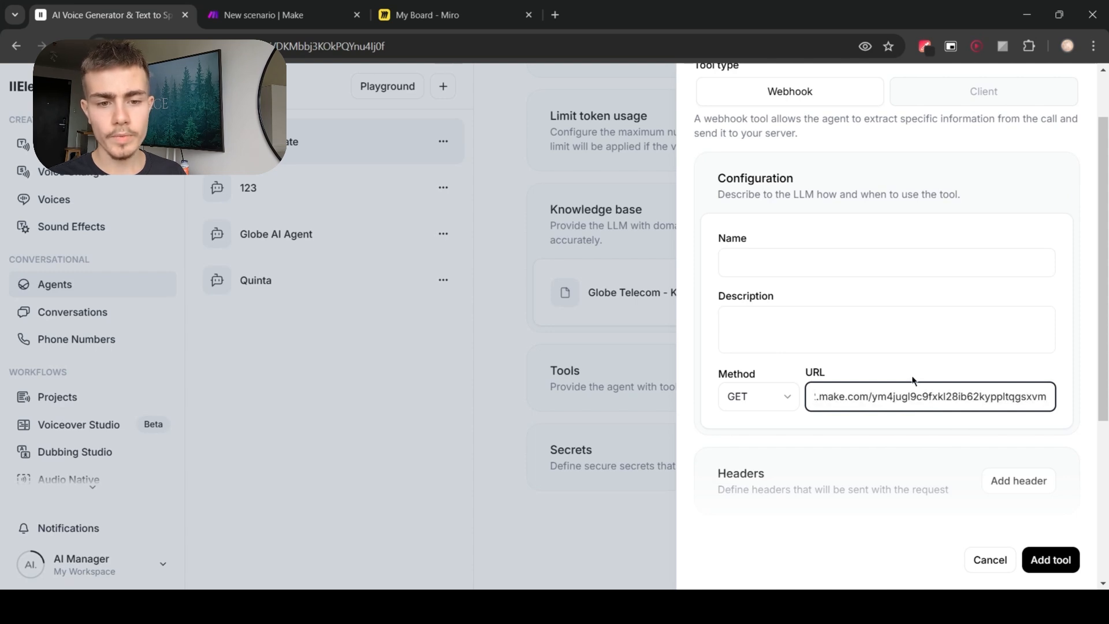
Step: Set the webhook tool's method to POST
drag(946, 398, 1061, 406)
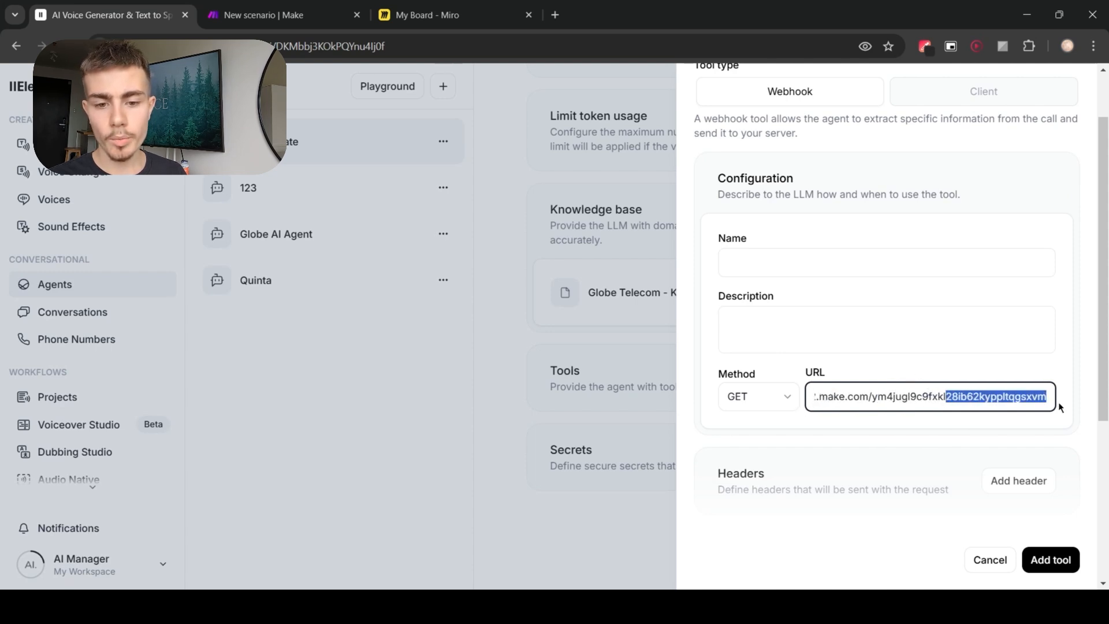
click(937, 426)
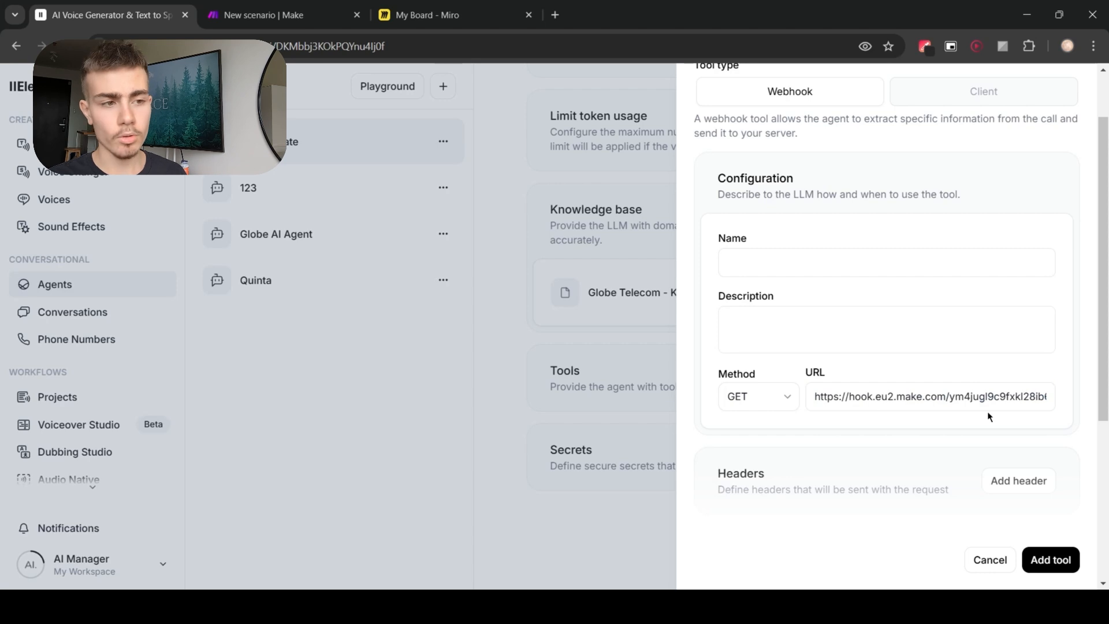
click(780, 404)
click(768, 456)
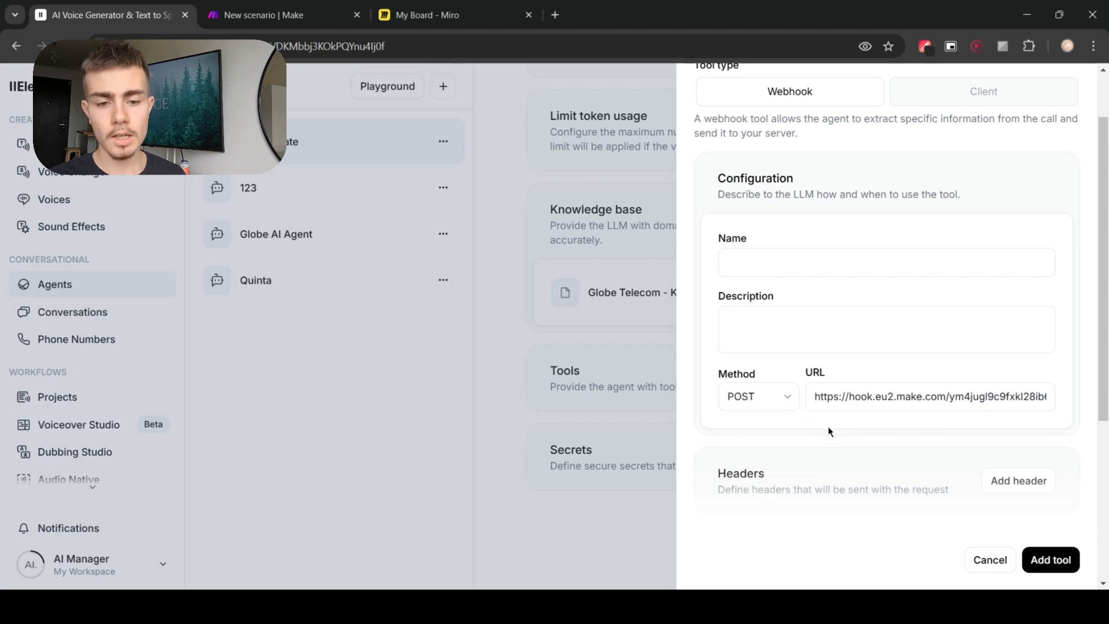
Step: Enable body parameters for the webhook tool and add a property
scroll(828, 427, down, 5)
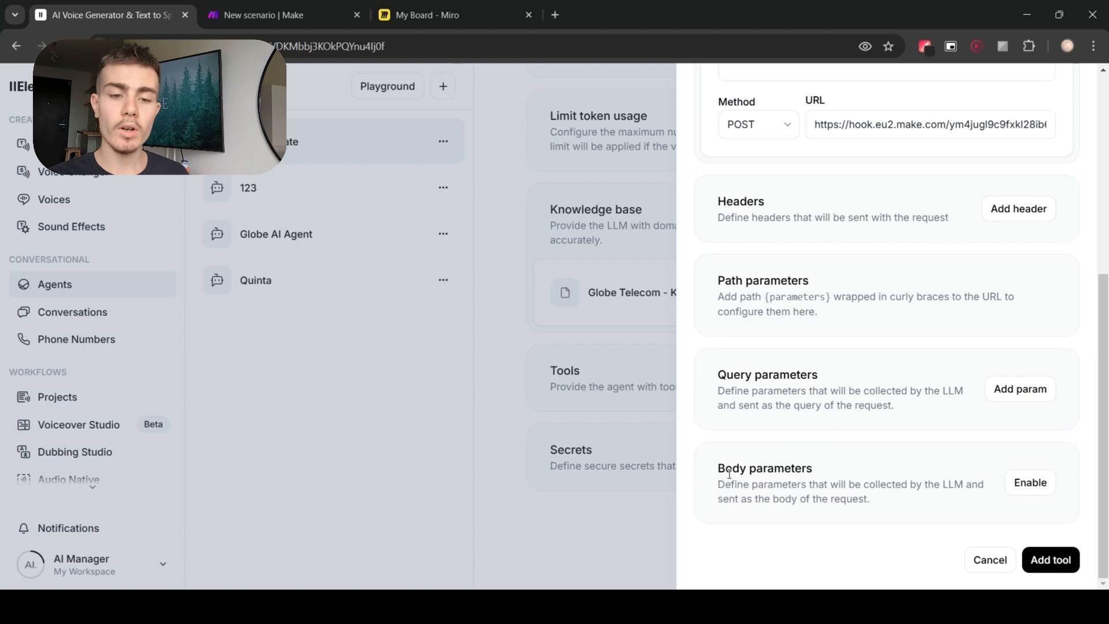
click(1025, 483)
scroll(942, 456, down, 4)
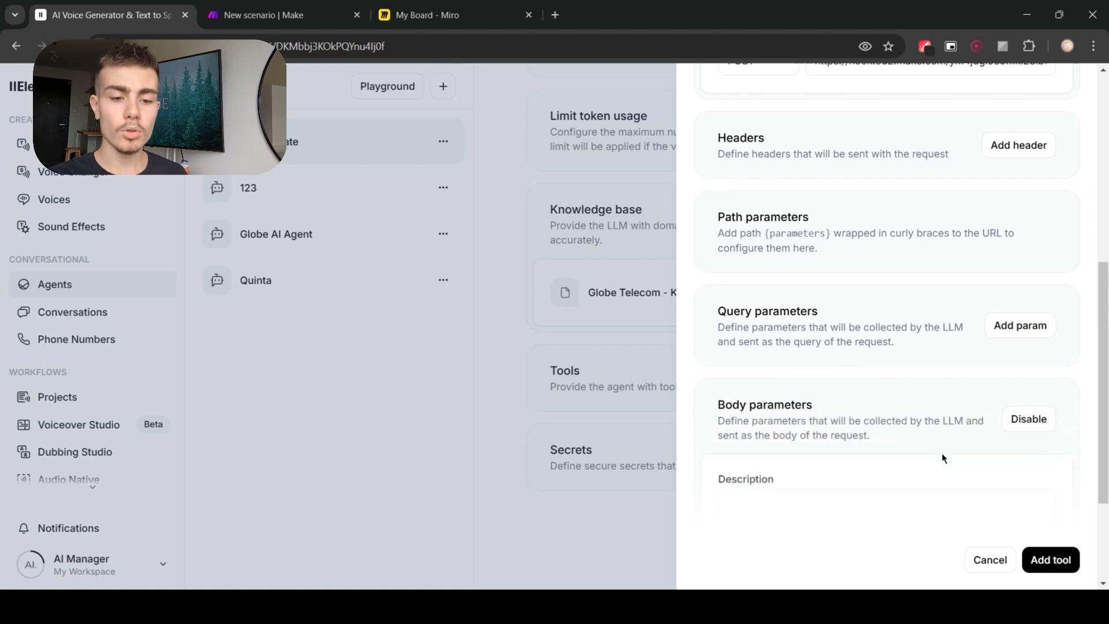
scroll(817, 399, down, 1)
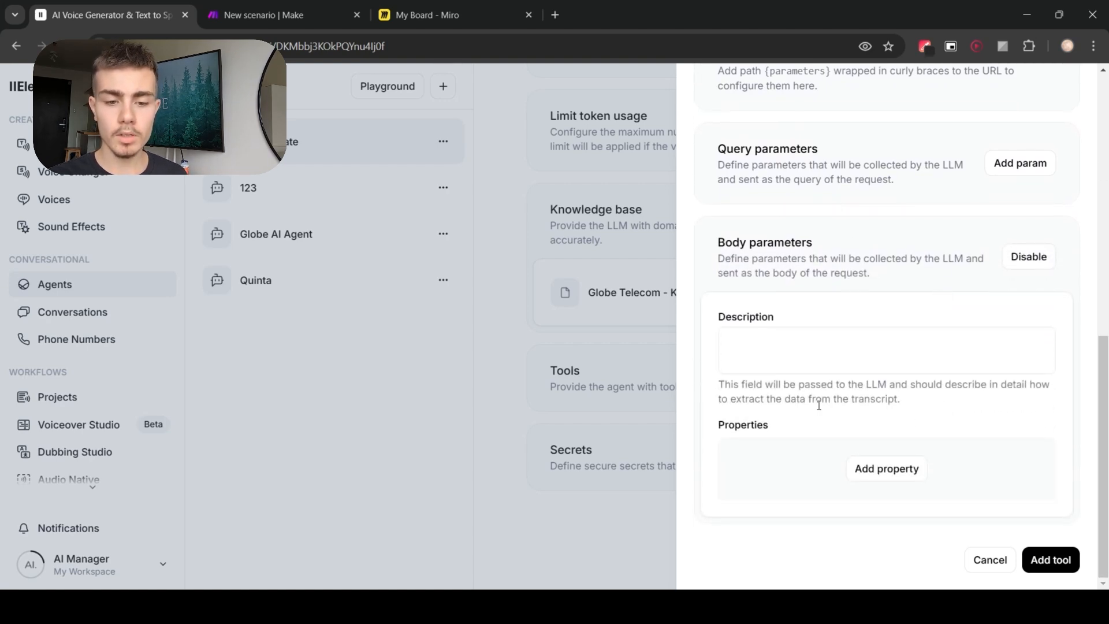
click(877, 470)
scroll(872, 445, down, 2)
scroll(865, 434, up, 3)
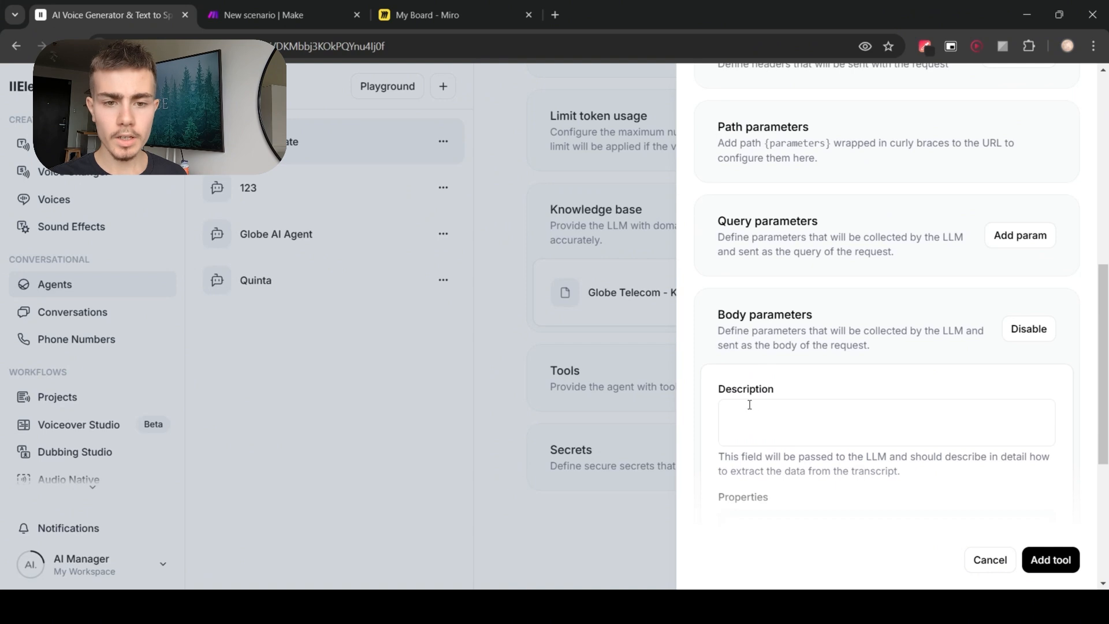
scroll(797, 418, down, 3)
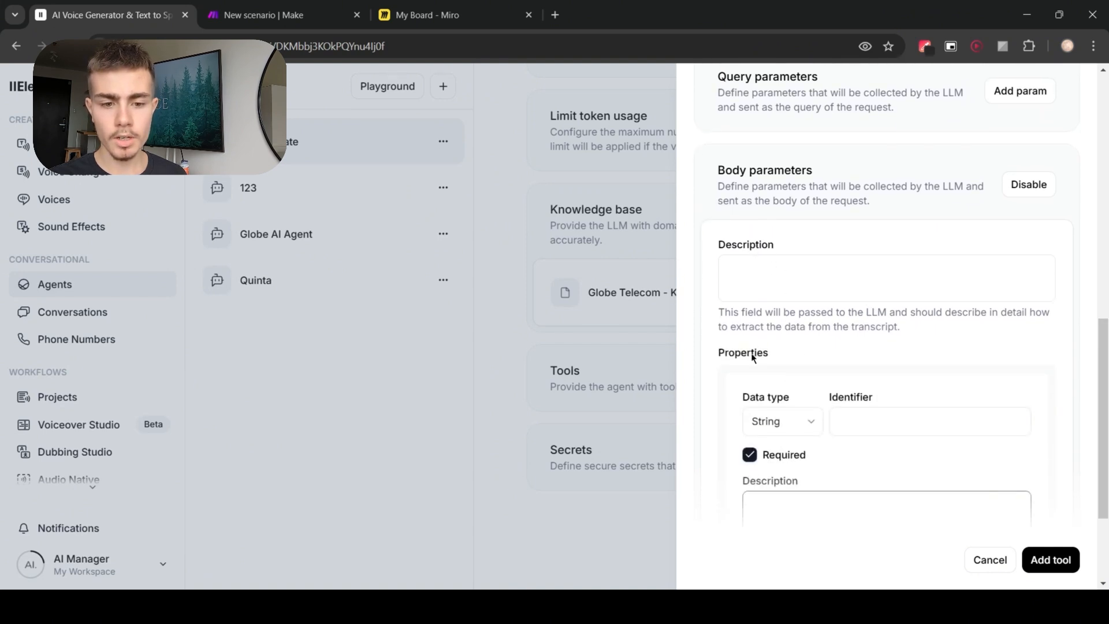
Step: Examine the body parameters' description and property fields
click(837, 270)
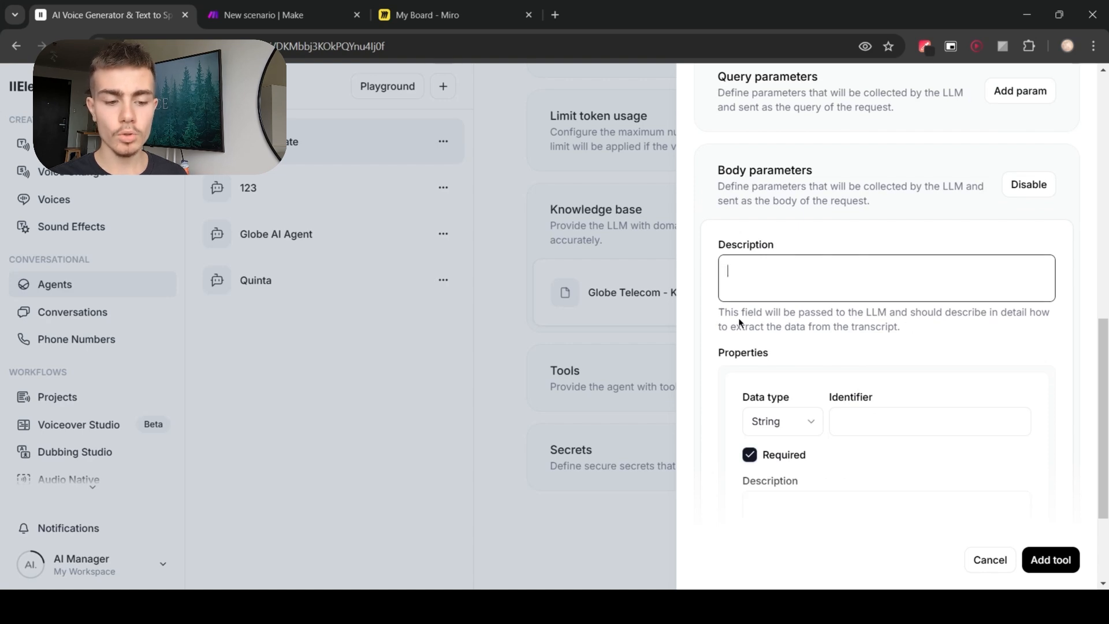
drag(720, 307, 904, 335)
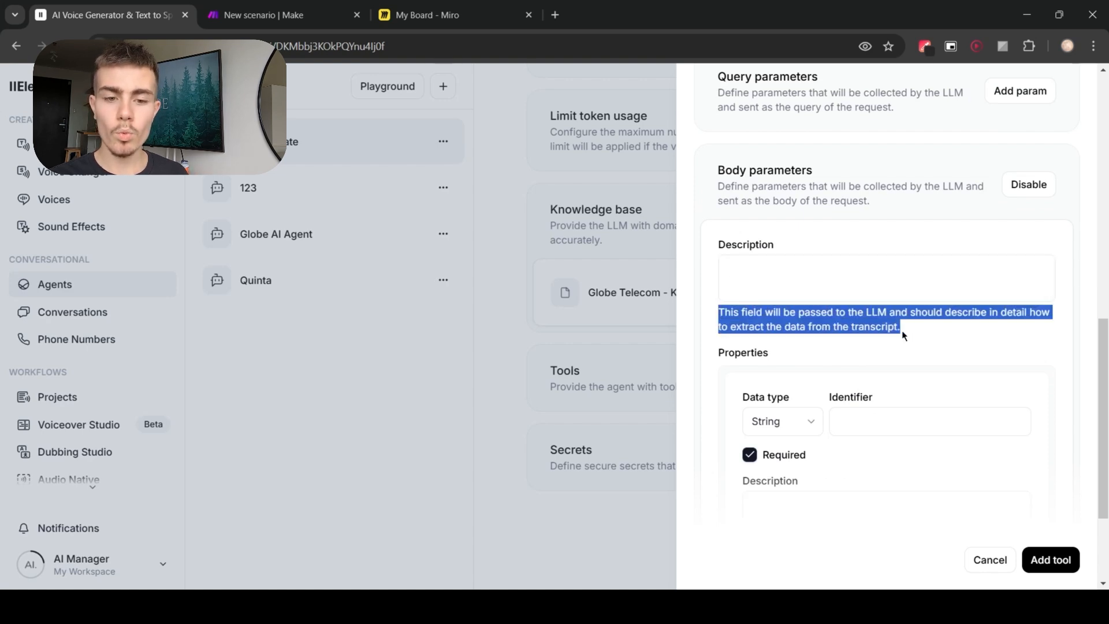
click(902, 335)
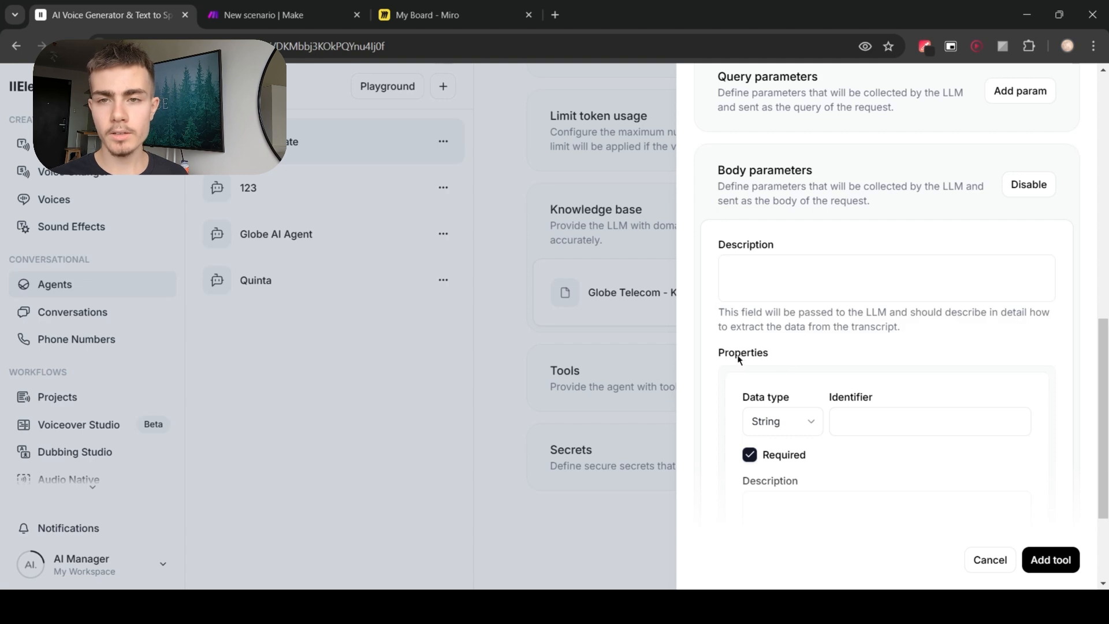
scroll(906, 372, down, 1)
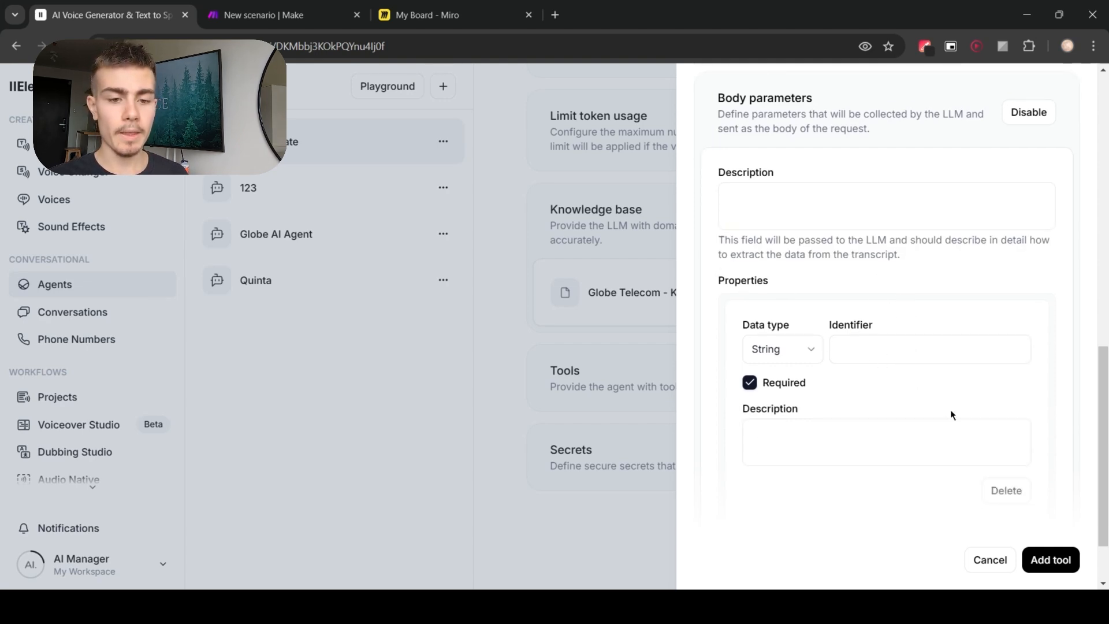
scroll(952, 411, up, 2)
scroll(953, 418, down, 2)
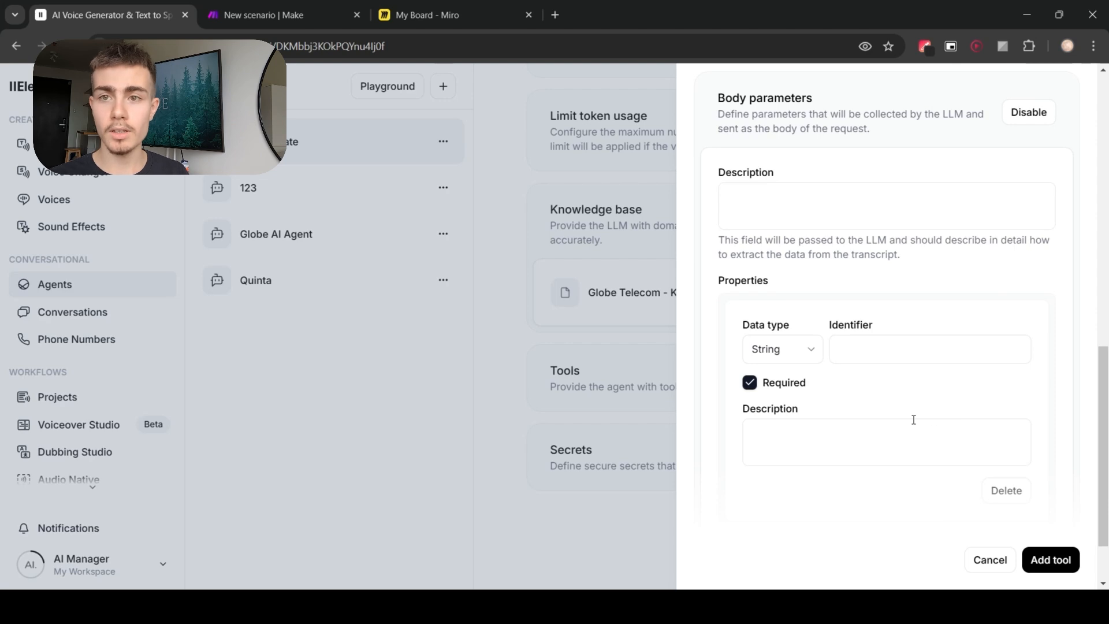
scroll(913, 419, up, 5)
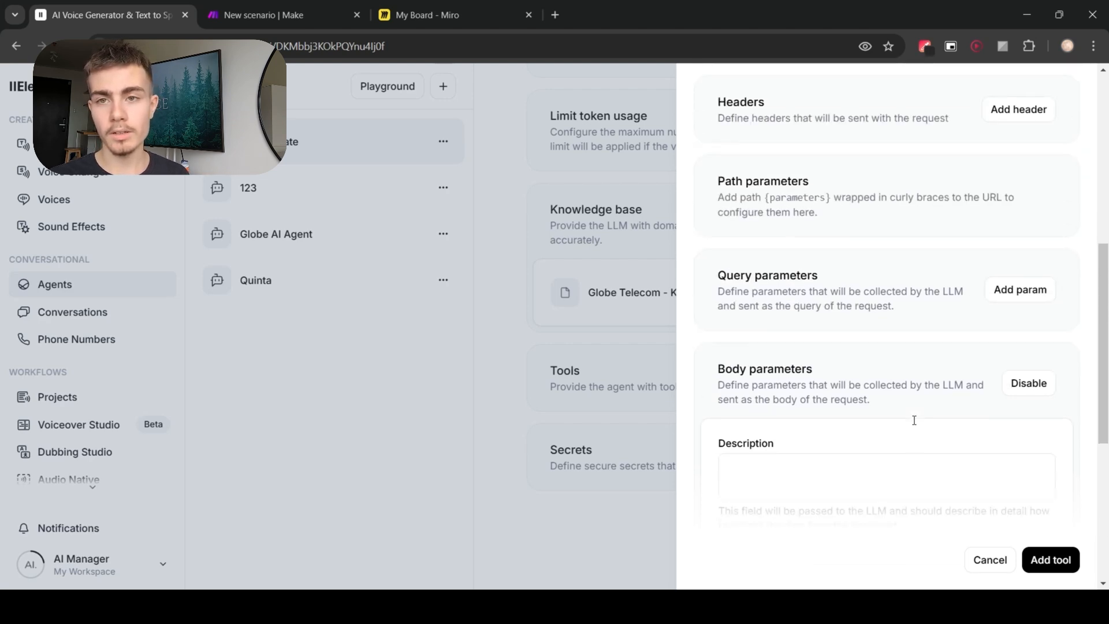
Step: Review the webhook tool's name, description, body parameter description and each property's identifier and description
scroll(935, 484, up, 10)
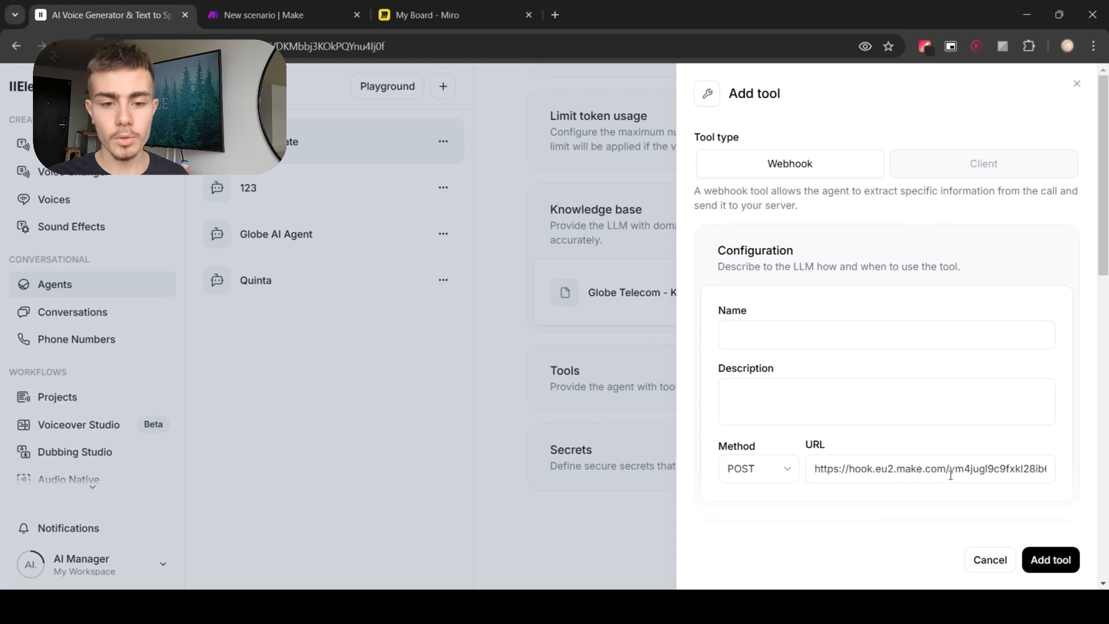
scroll(949, 455, down, 10)
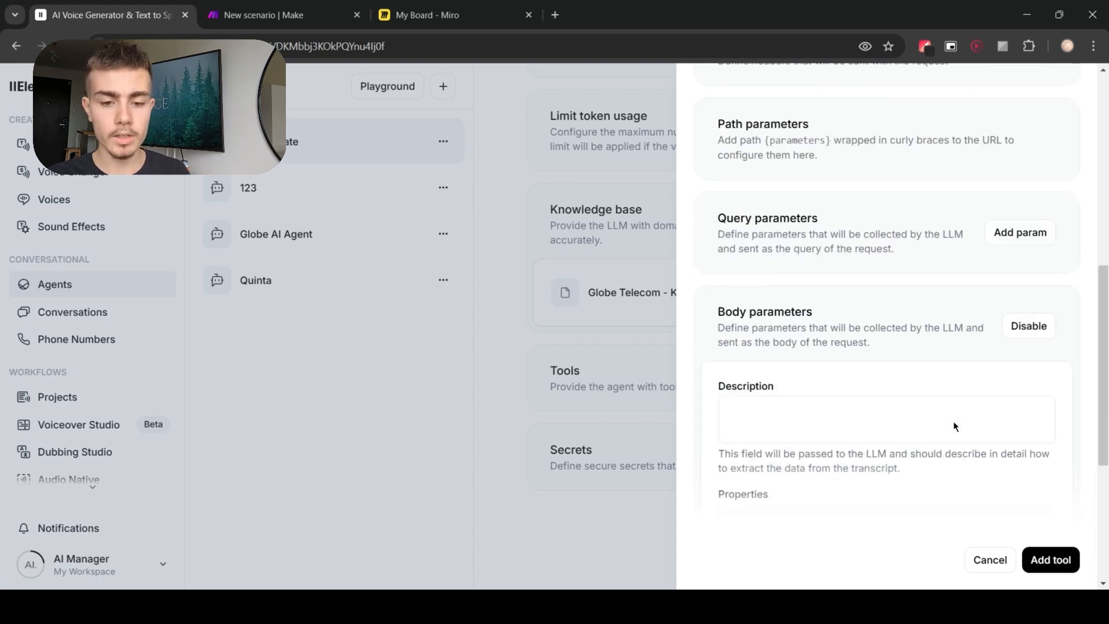
click(886, 268)
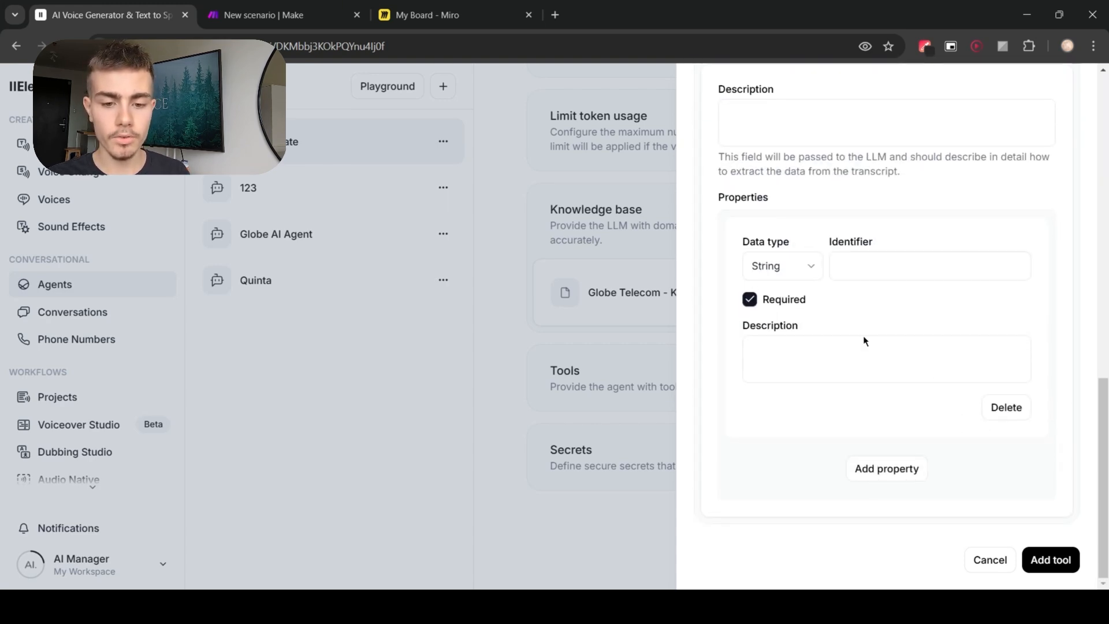
scroll(899, 411, up, 10)
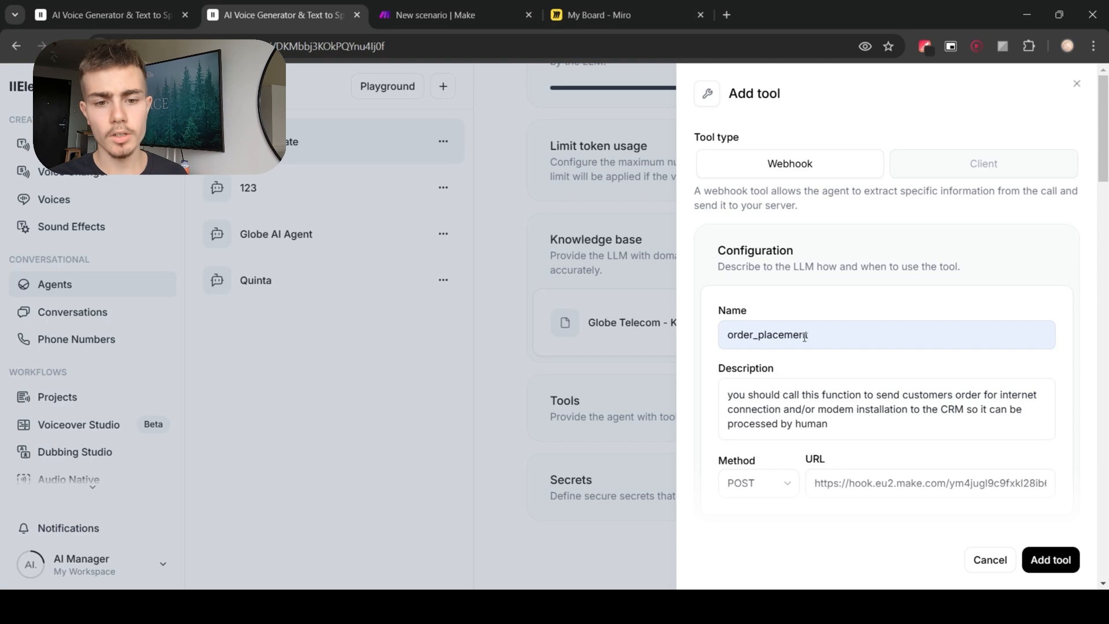
scroll(779, 351, down, 1)
mouse_move(729, 322)
mouse_down()
mouse_move(847, 354)
mouse_move(721, 326)
mouse_up()
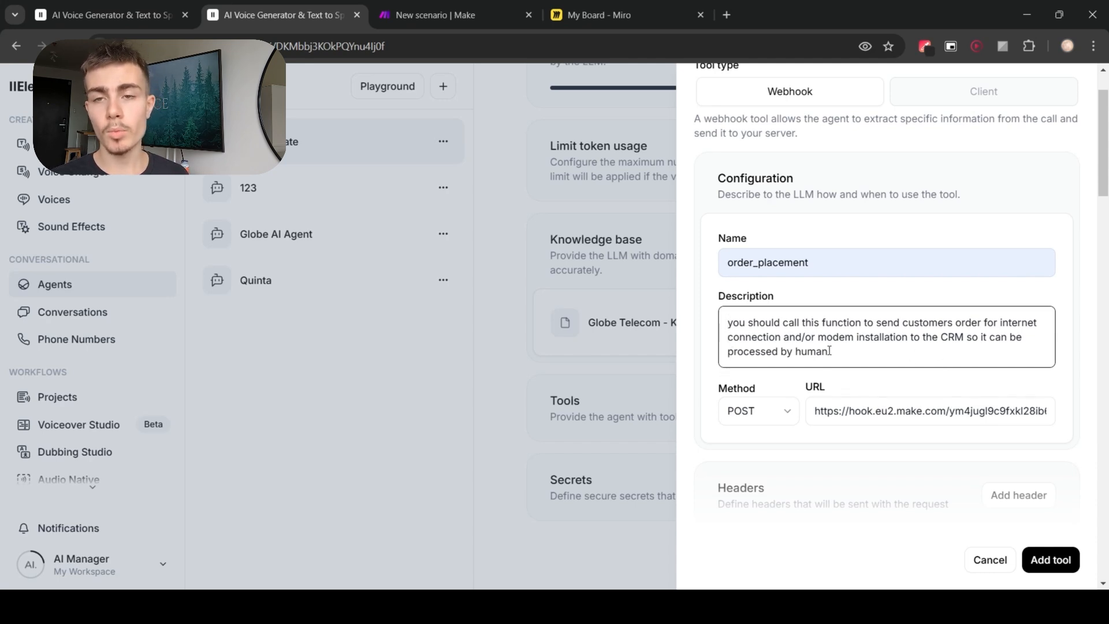
scroll(913, 402, down, 12)
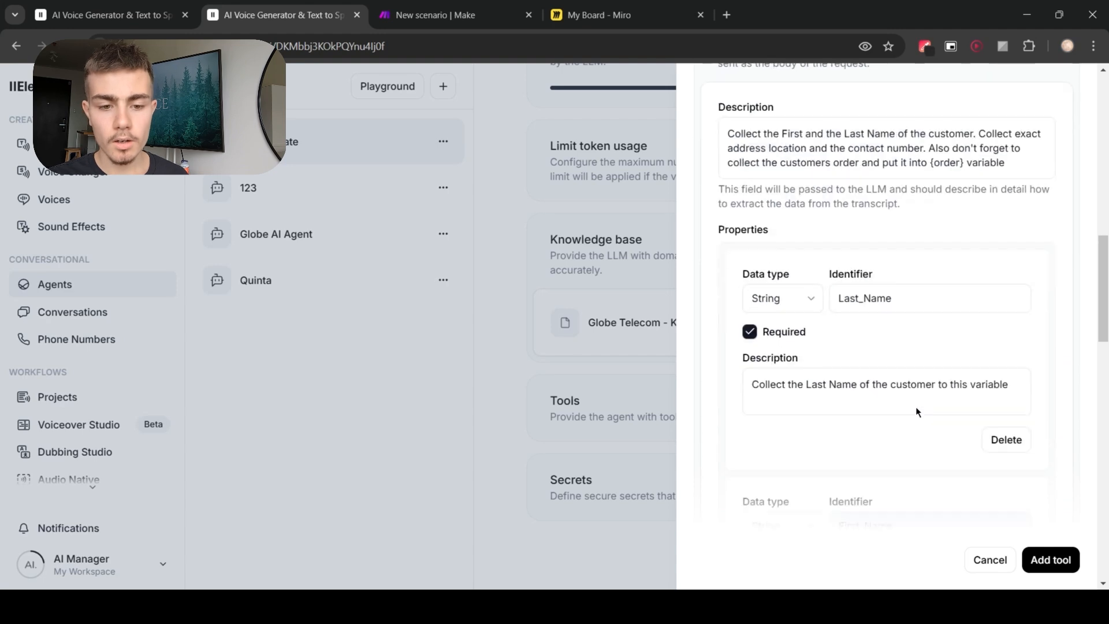
scroll(916, 406, up, 4)
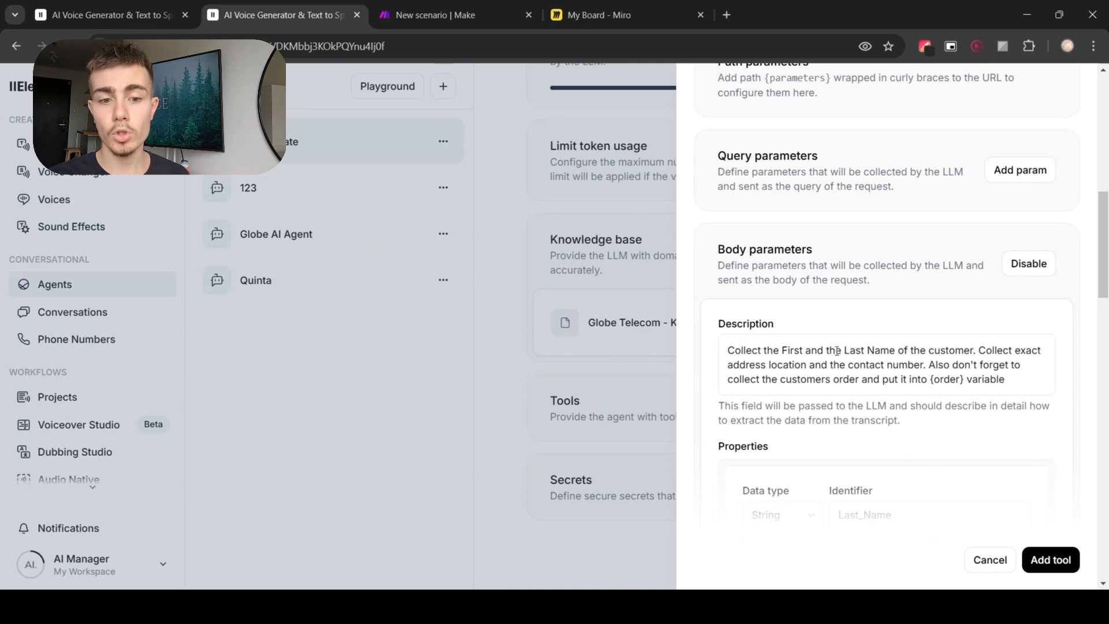
scroll(930, 370, down, 1)
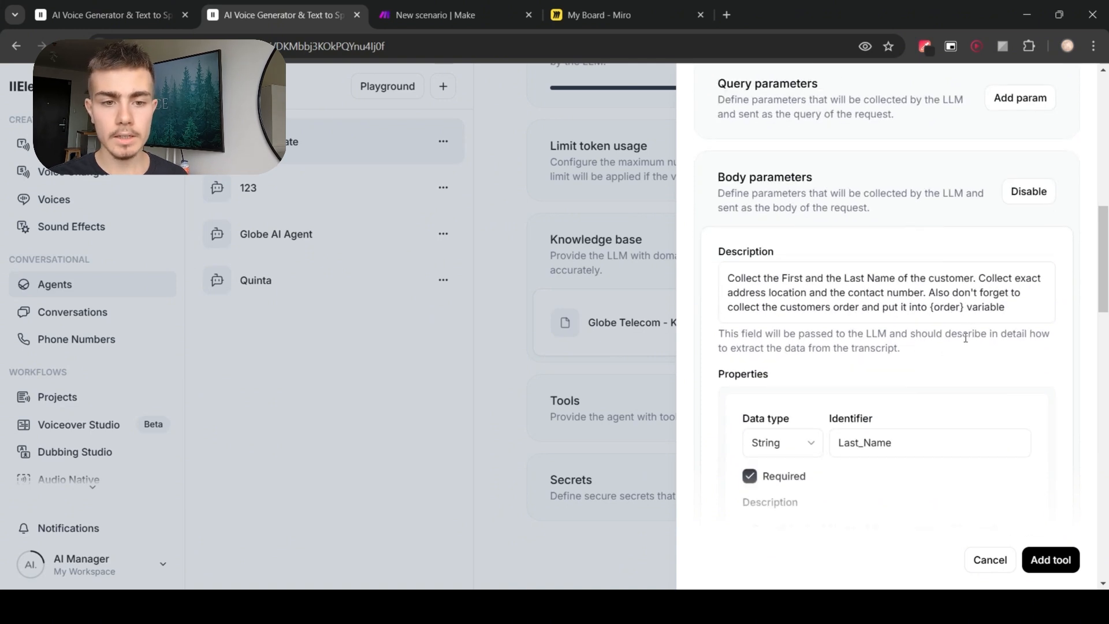
scroll(964, 337, down, 2)
scroll(926, 344, down, 1)
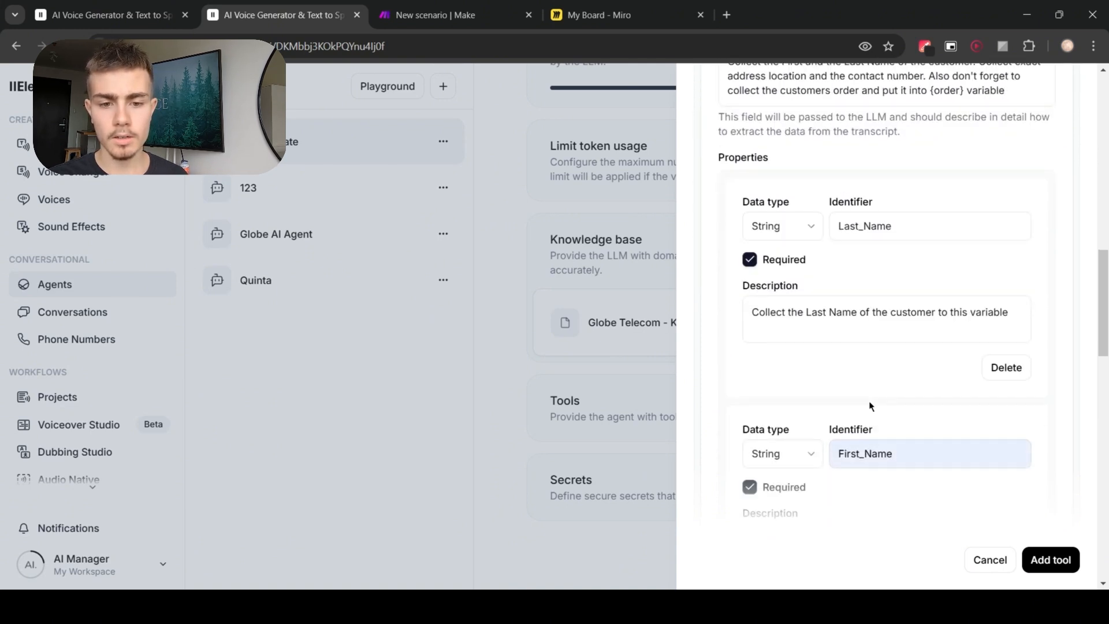
scroll(872, 405, down, 1)
scroll(892, 366, down, 6)
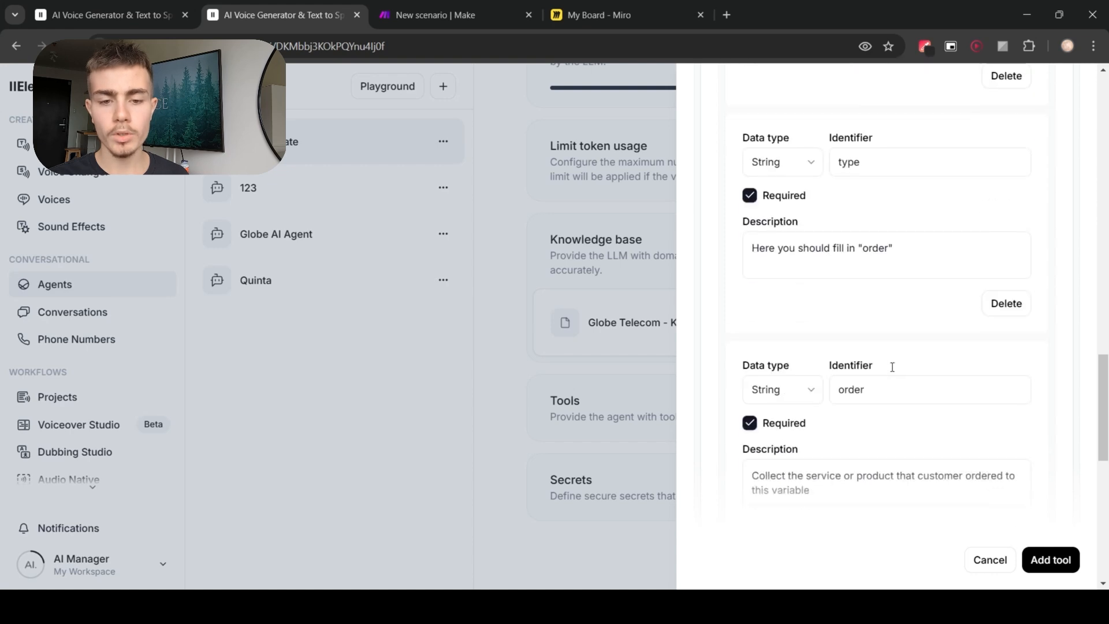
scroll(892, 367, down, 7)
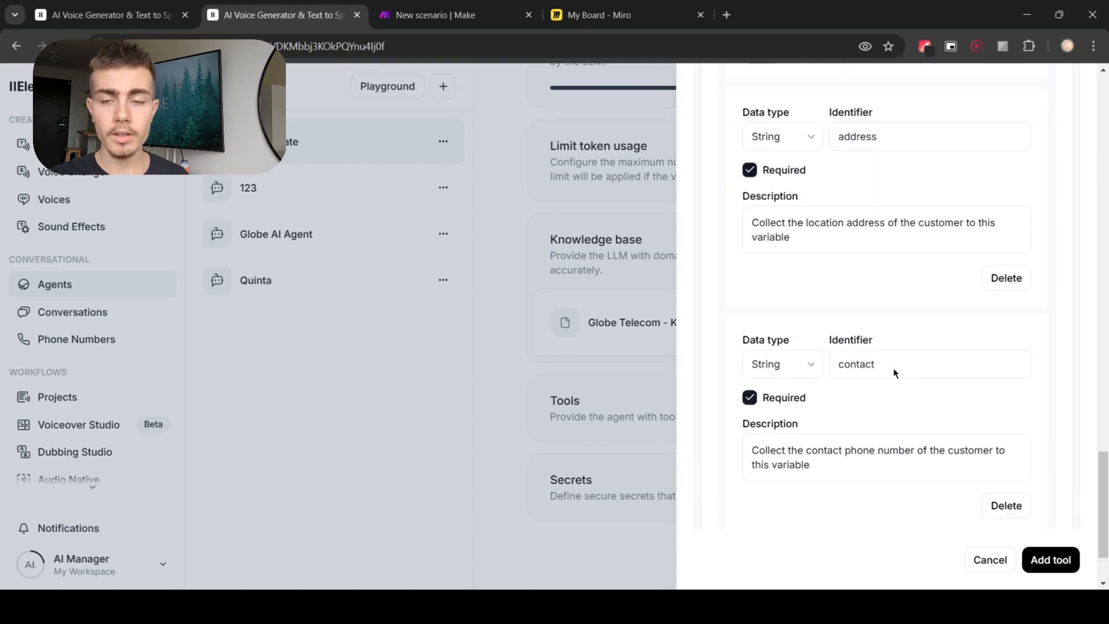
scroll(893, 368, up, 7)
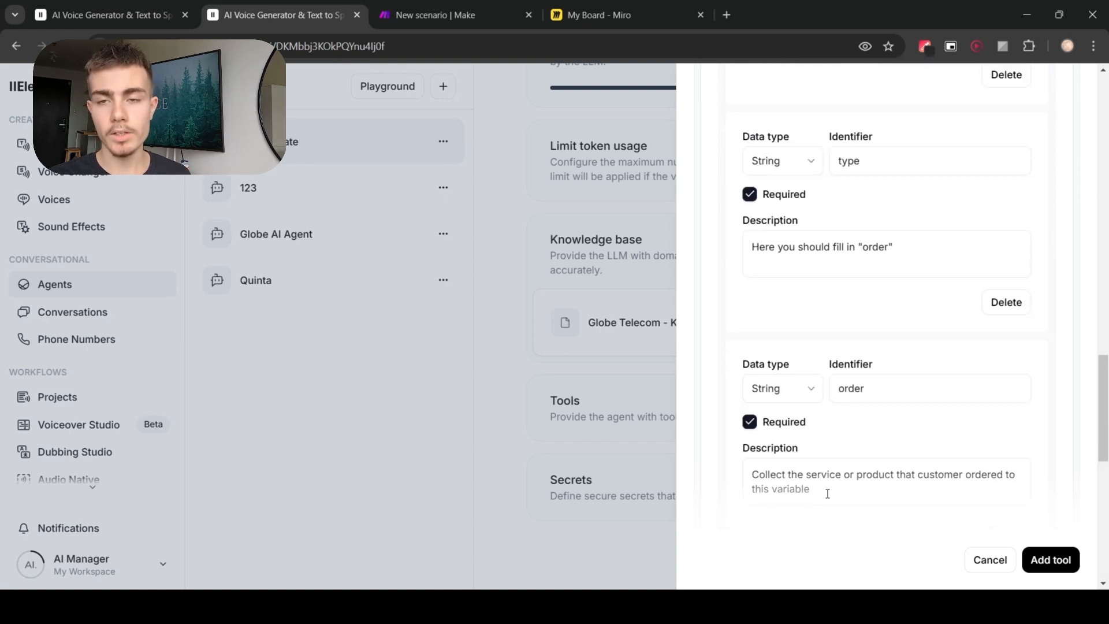
scroll(803, 251, down, 4)
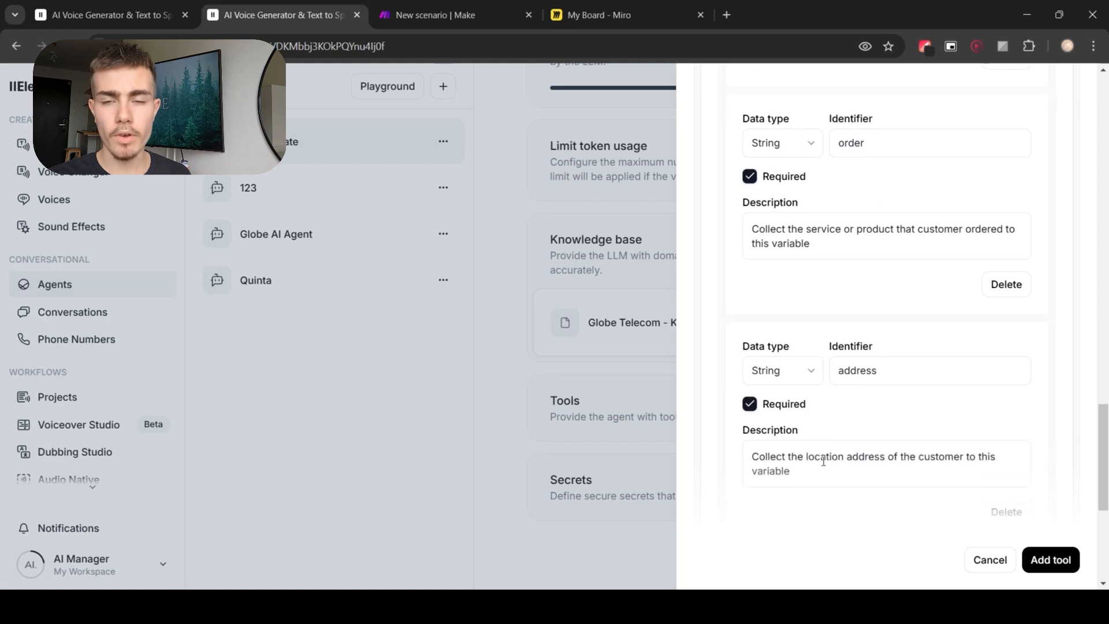
scroll(919, 466, up, 5)
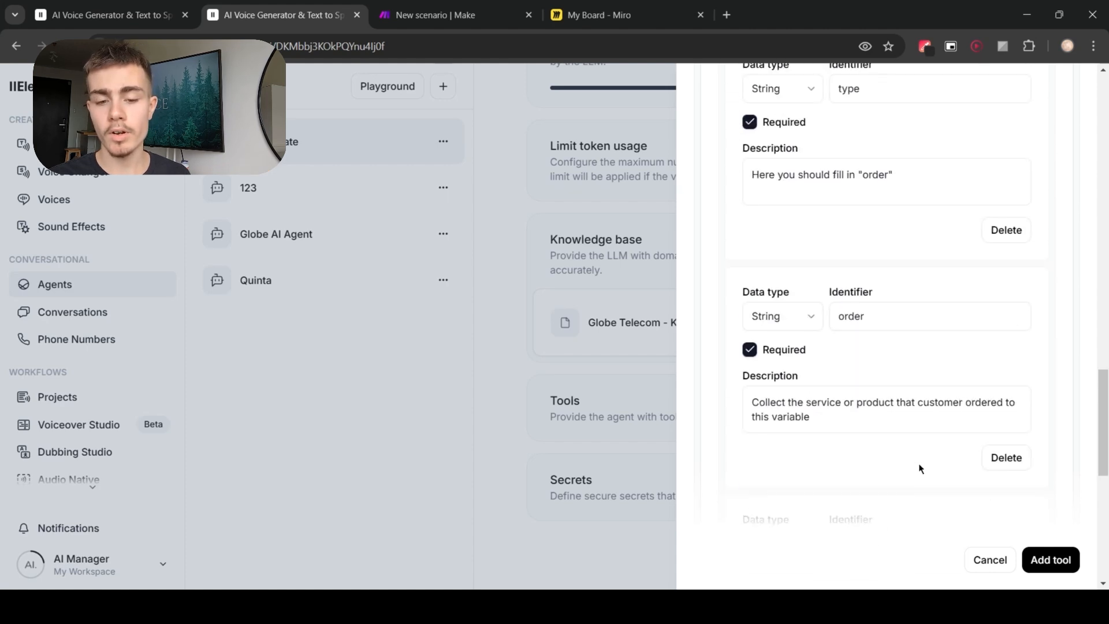
scroll(880, 377, up, 4)
scroll(904, 476, down, 1)
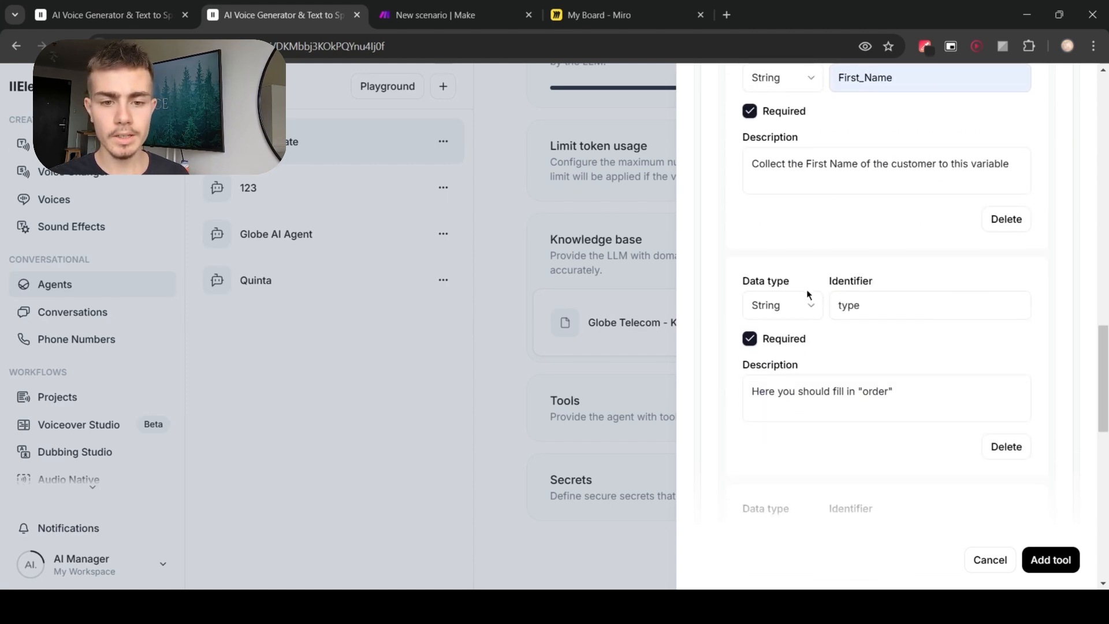
Step: Add the configured order_placement webhook tool to the agent
double_click(848, 305)
click(887, 345)
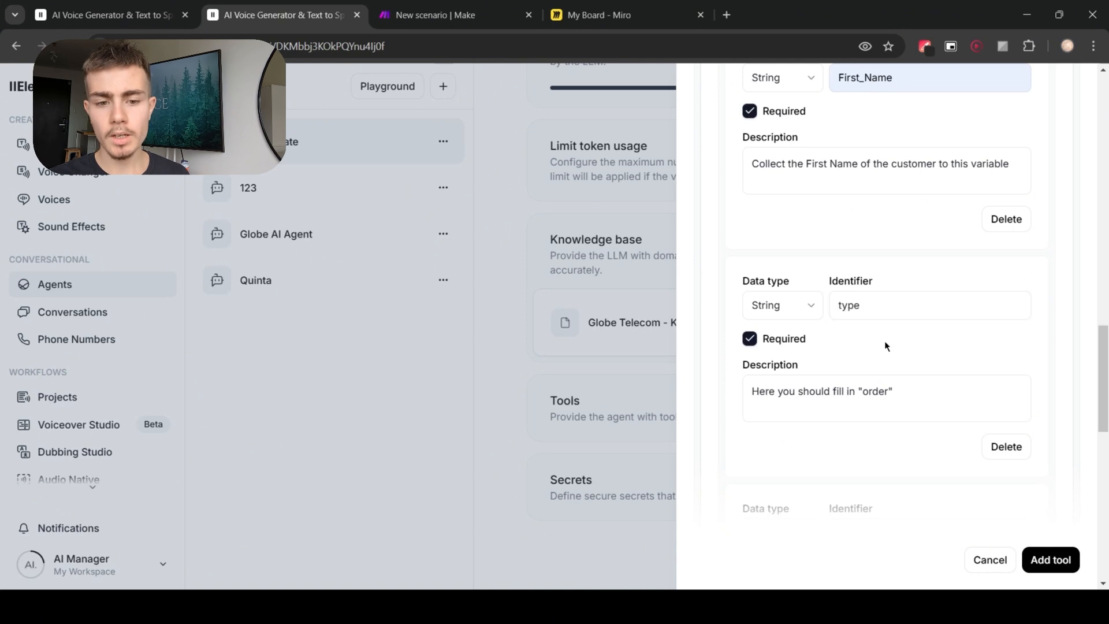
drag(751, 391, 918, 394)
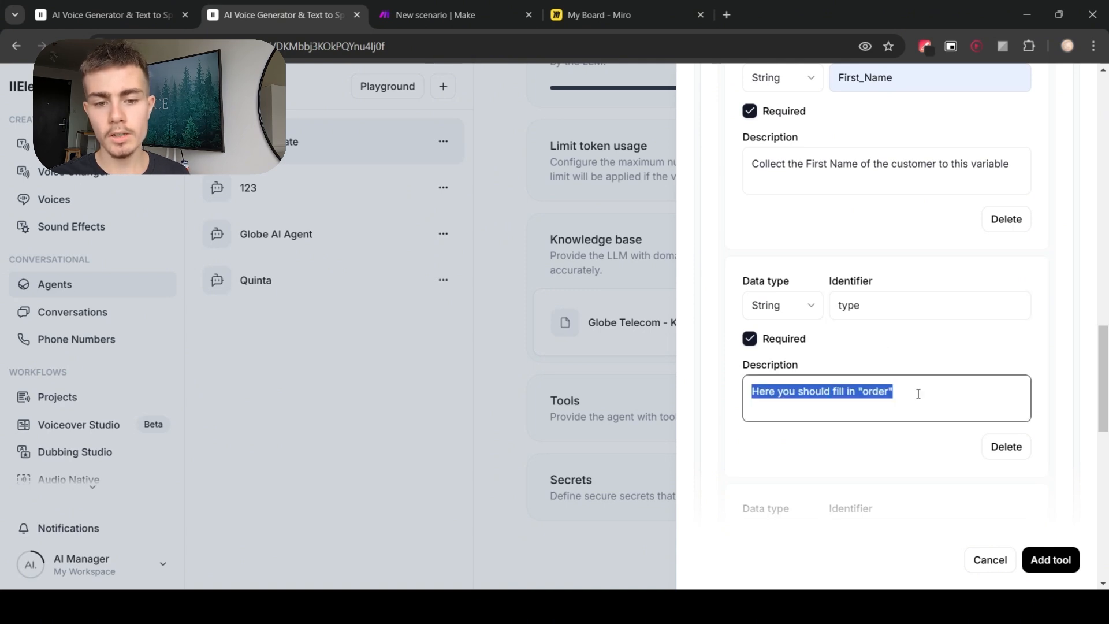
click(929, 361)
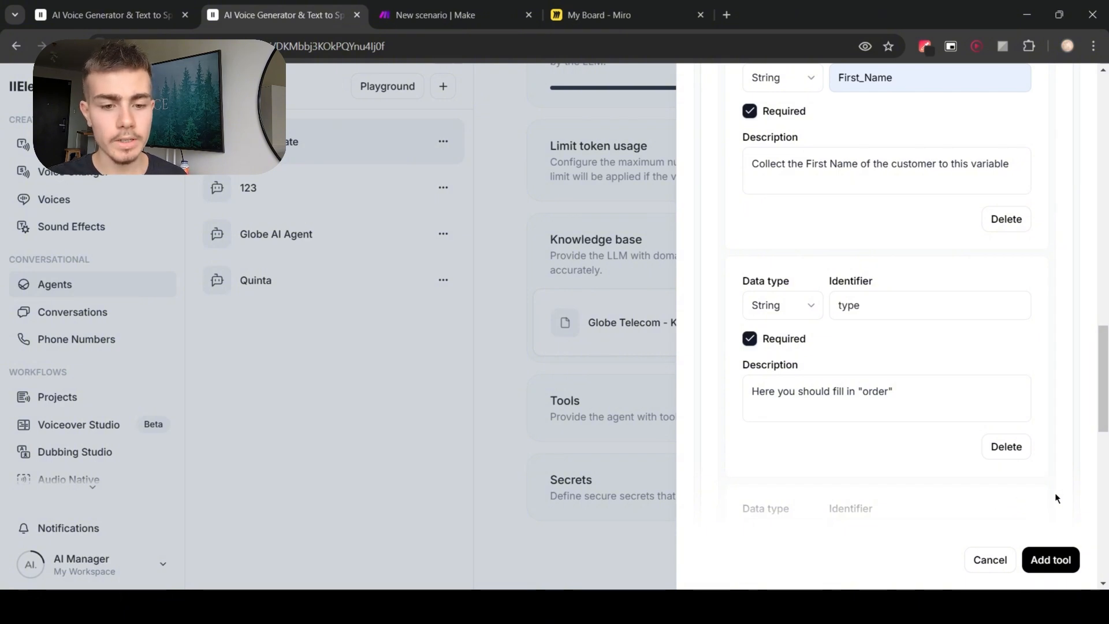
scroll(1040, 491, up, 4)
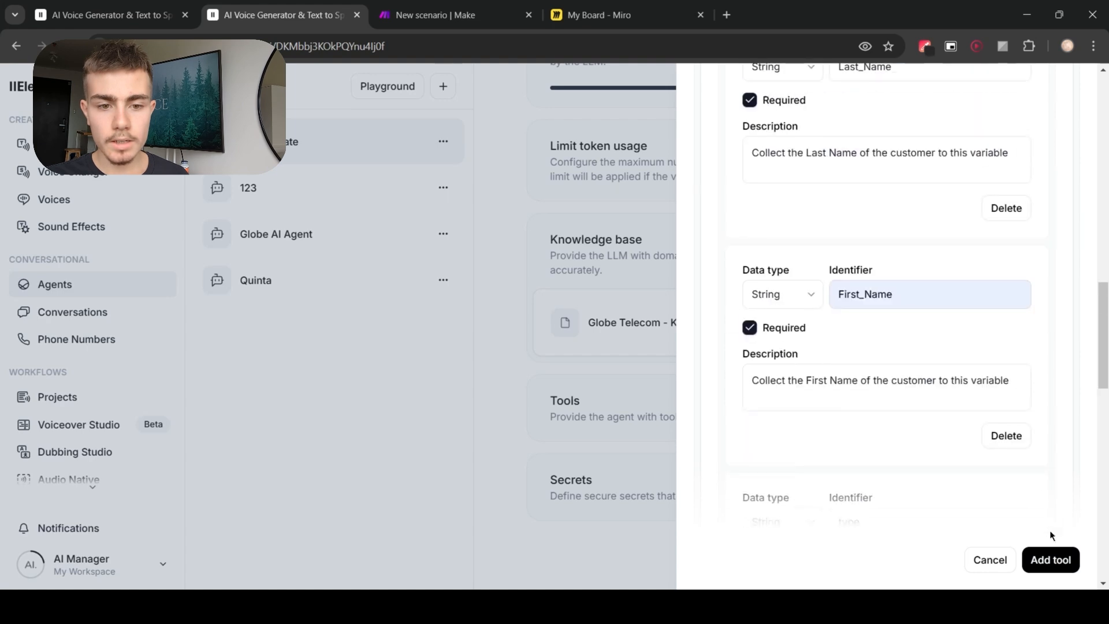
click(1048, 560)
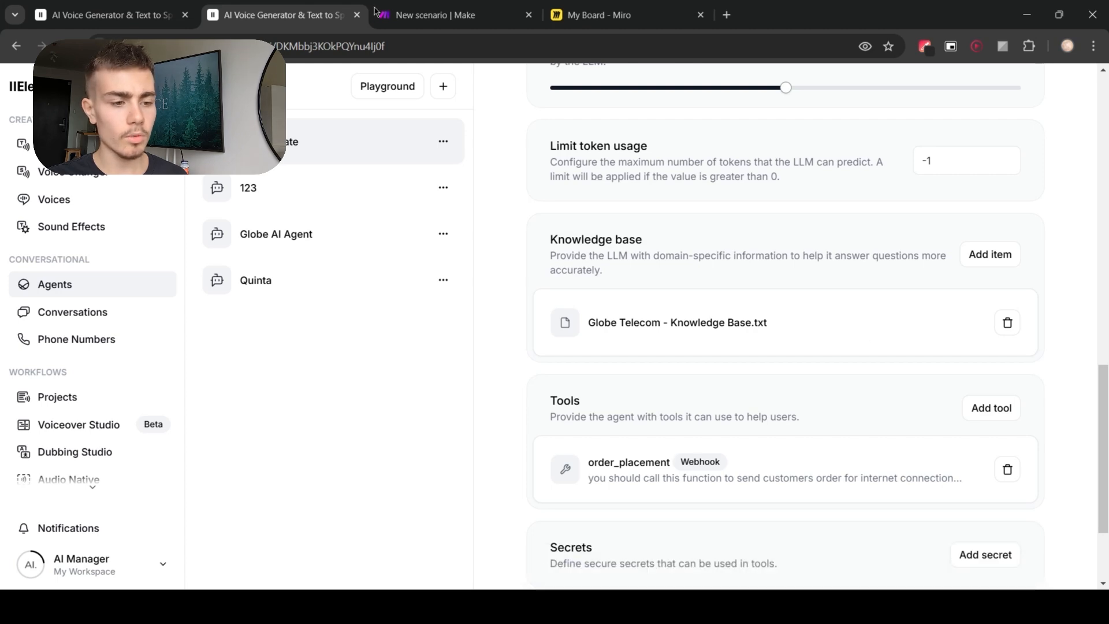
Step: In the Make scenario, run the webhook module alone so it waits for incoming data
click(435, 15)
right_click(624, 301)
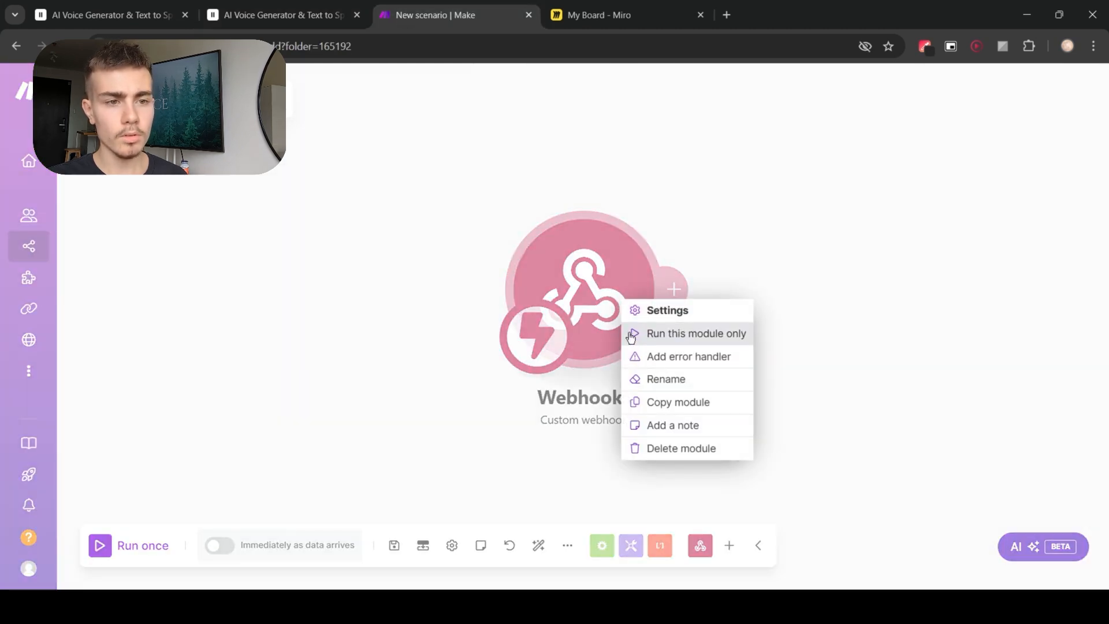
click(631, 334)
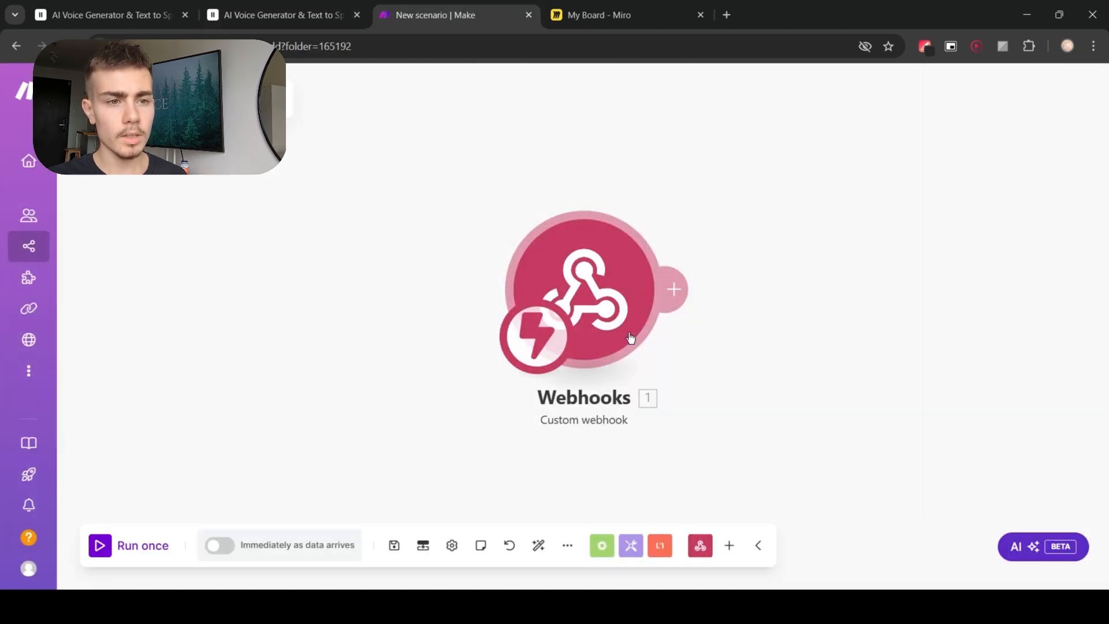
Step: Test the agent with a voice conversation and end the call
click(277, 8)
scroll(780, 347, up, 10)
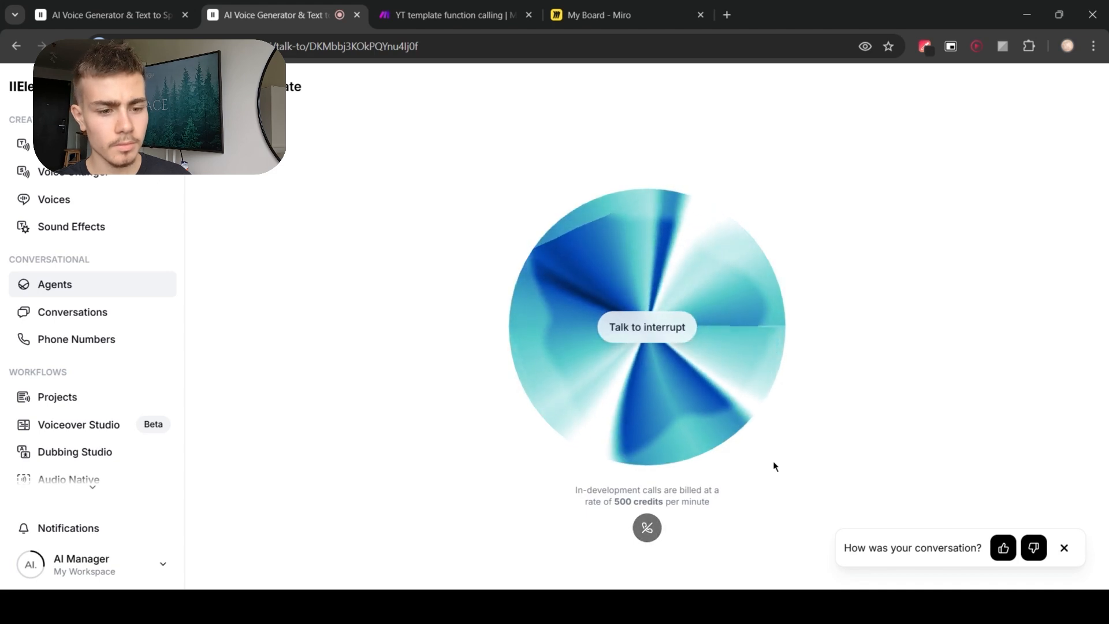
click(648, 528)
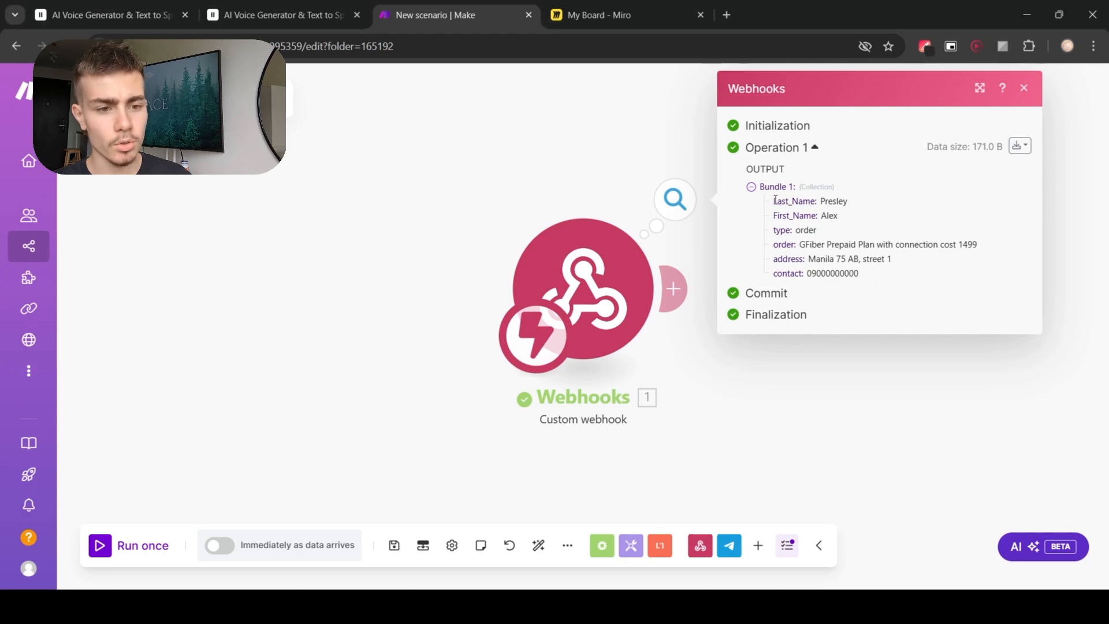
Step: Examine the fields received in the webhook module's output bundle
drag(775, 200, 853, 201)
drag(774, 216, 830, 235)
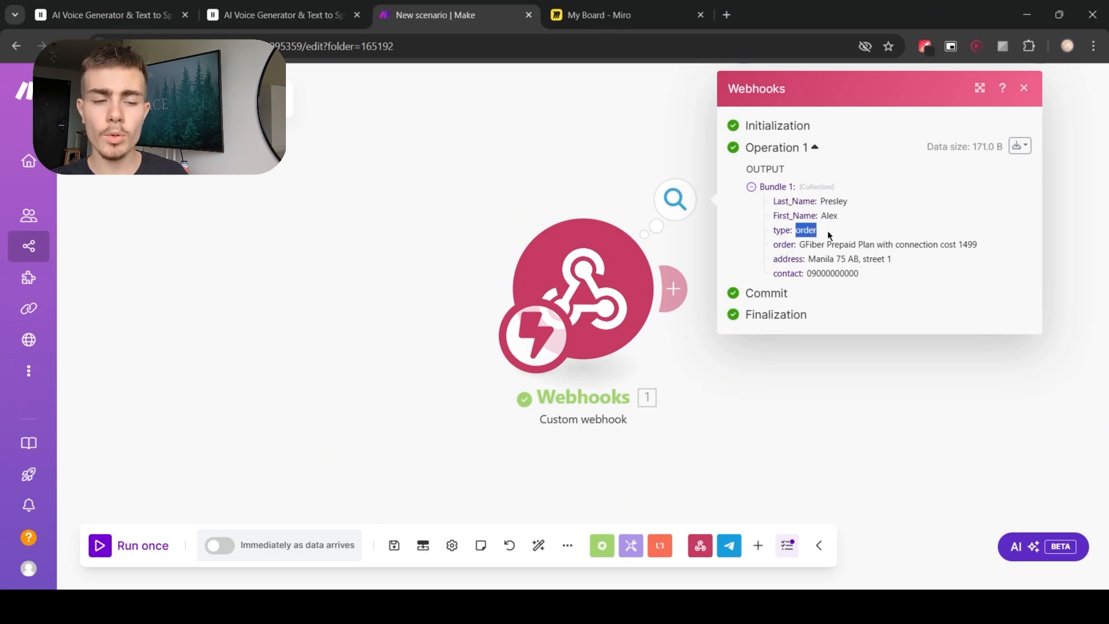
click(830, 235)
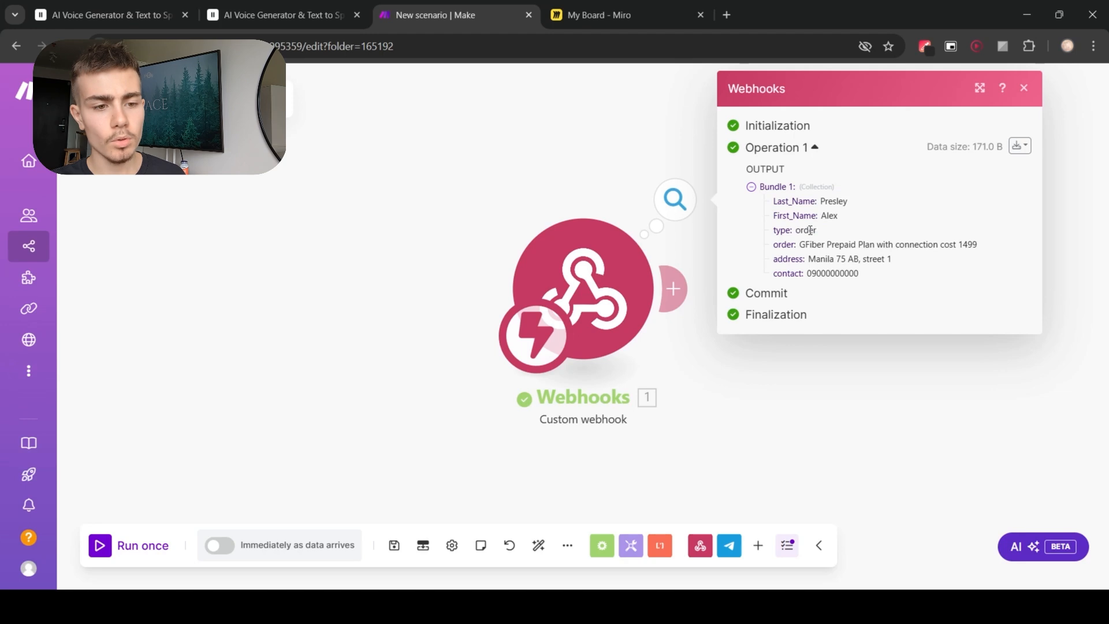
drag(803, 246, 988, 248)
click(985, 248)
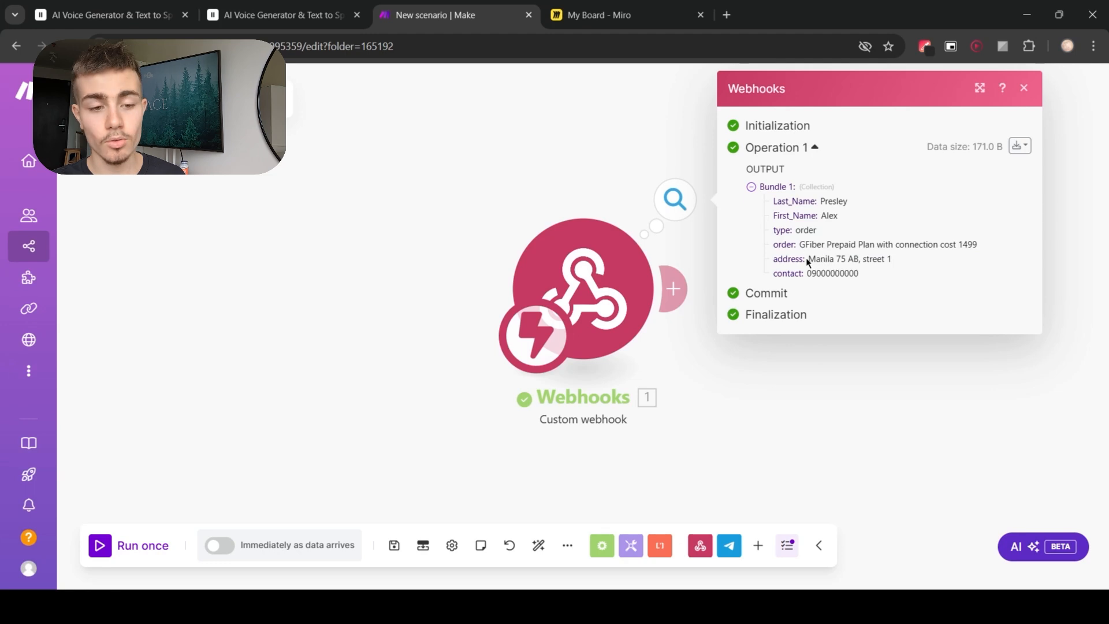
drag(808, 258, 899, 259)
click(897, 259)
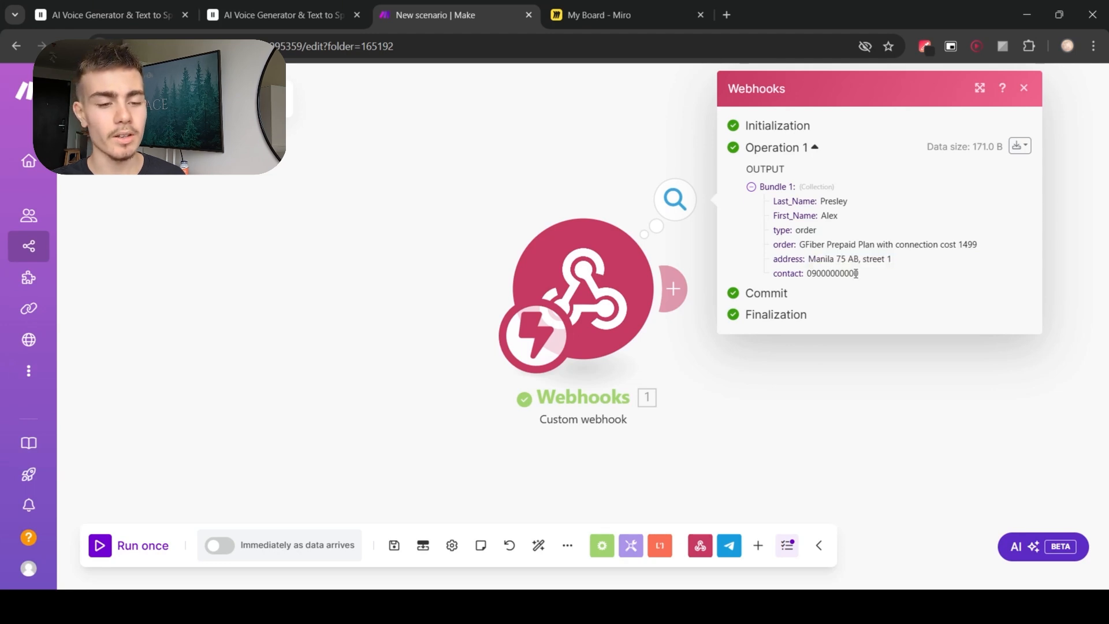
double_click(856, 273)
click(887, 279)
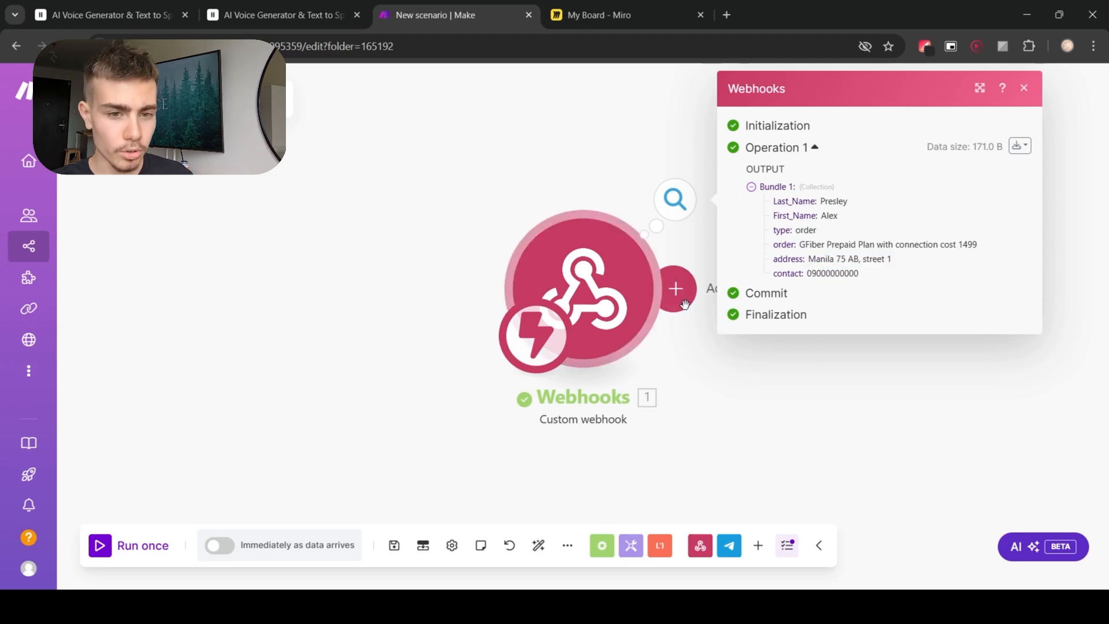
Step: Add a Router module after the webhook module in the Make scenario
click(766, 338)
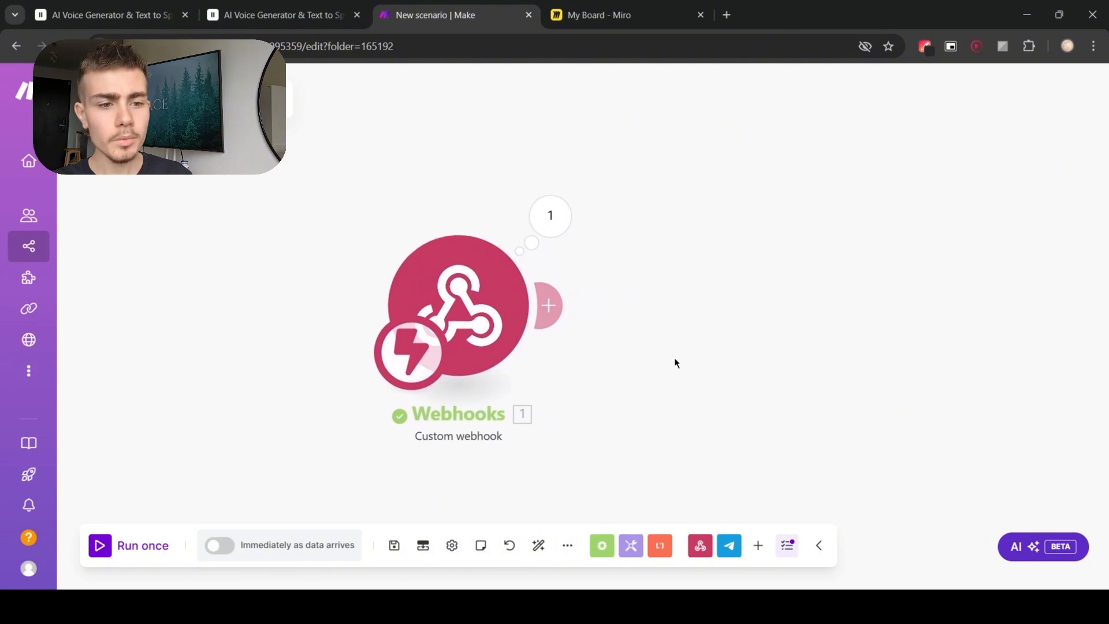
right_click(561, 374)
click(583, 384)
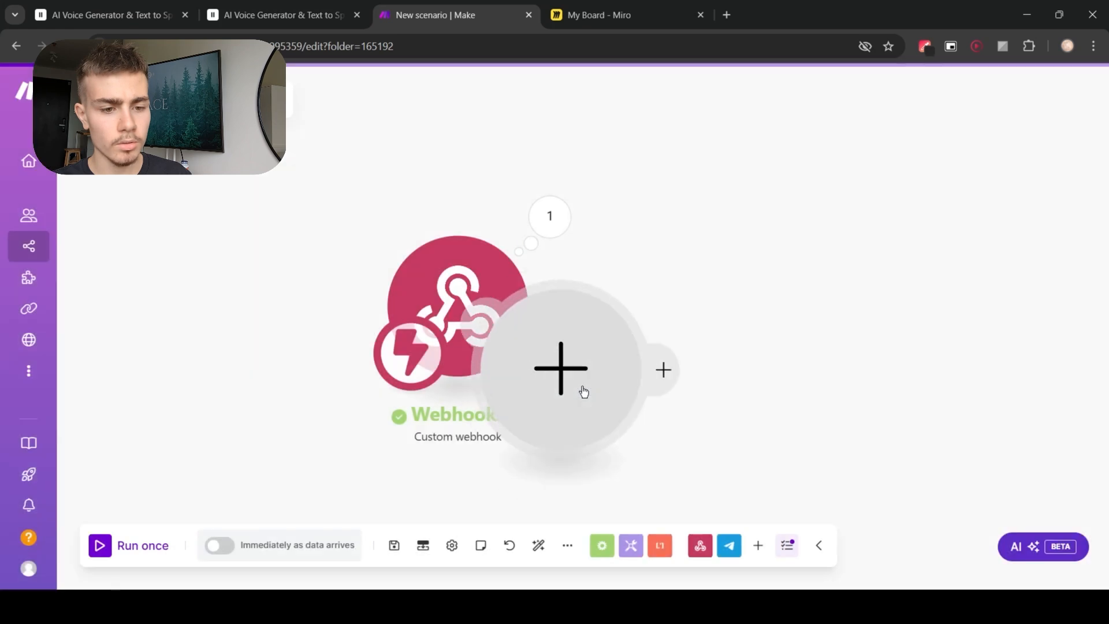
click(694, 373)
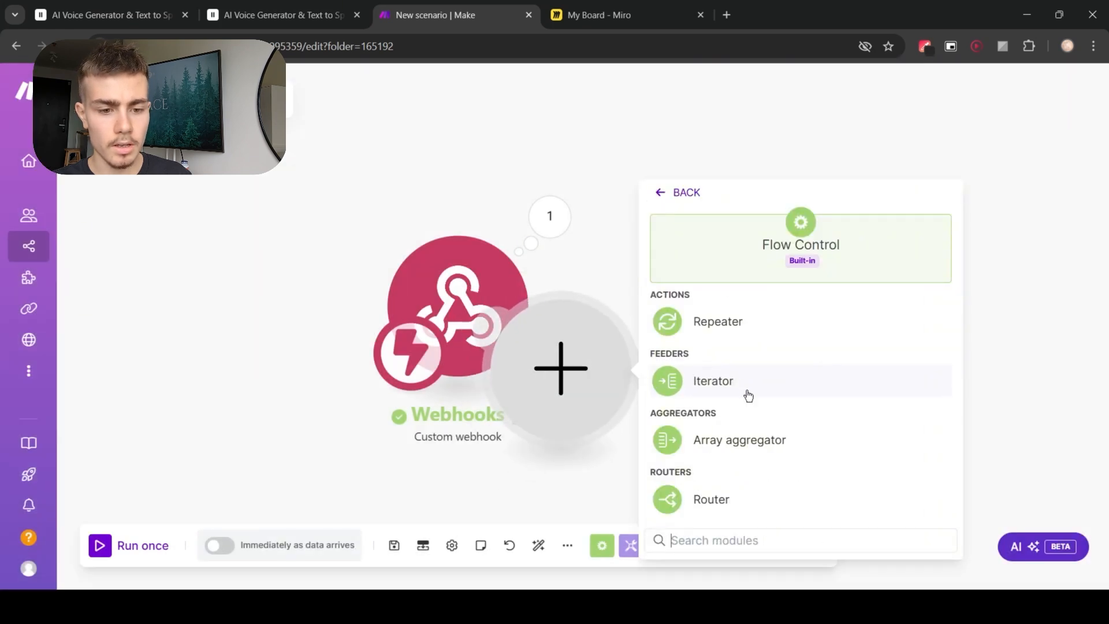
click(726, 510)
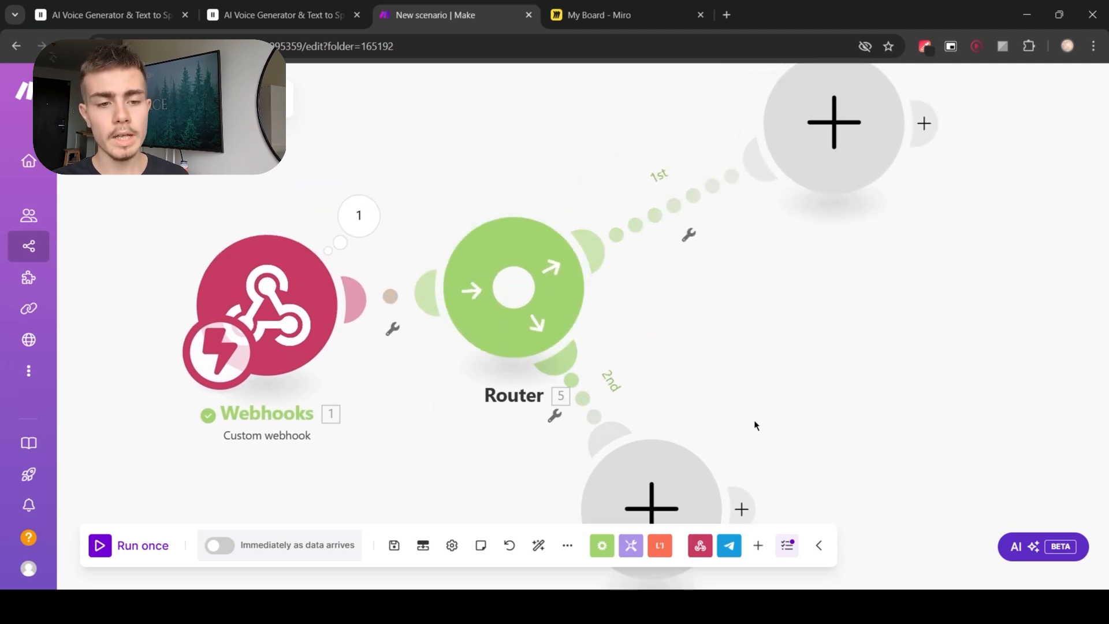
drag(586, 477, 787, 414)
drag(781, 267, 807, 331)
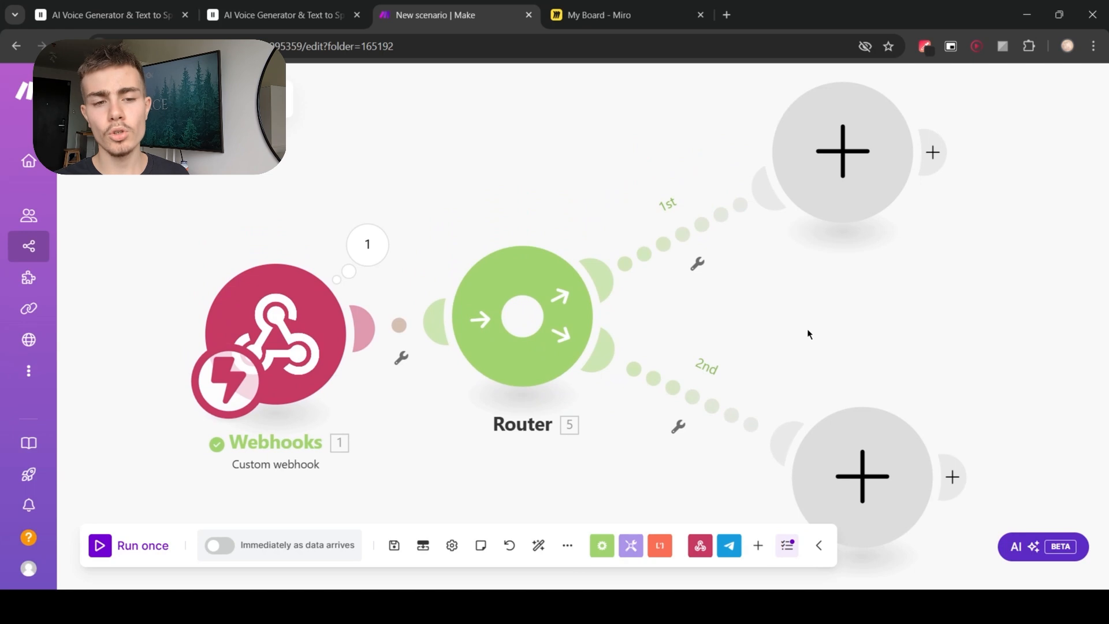
scroll(807, 328, down, 1)
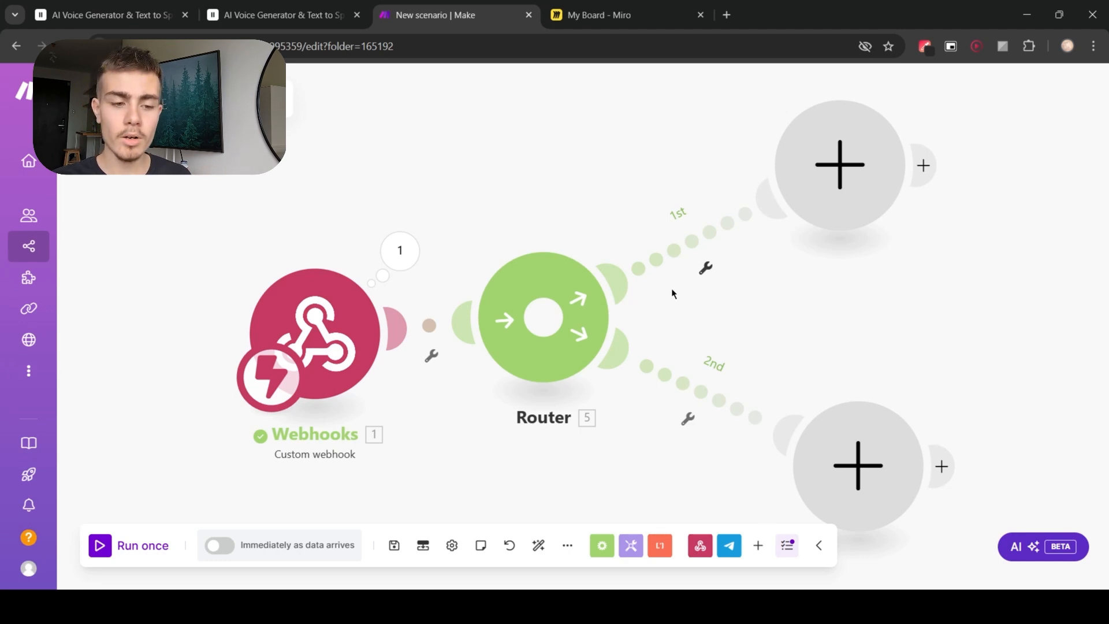
Step: Add a Telegram Bot 'Send a Text Message or a Reply' module on the router's first route
drag(335, 340, 313, 323)
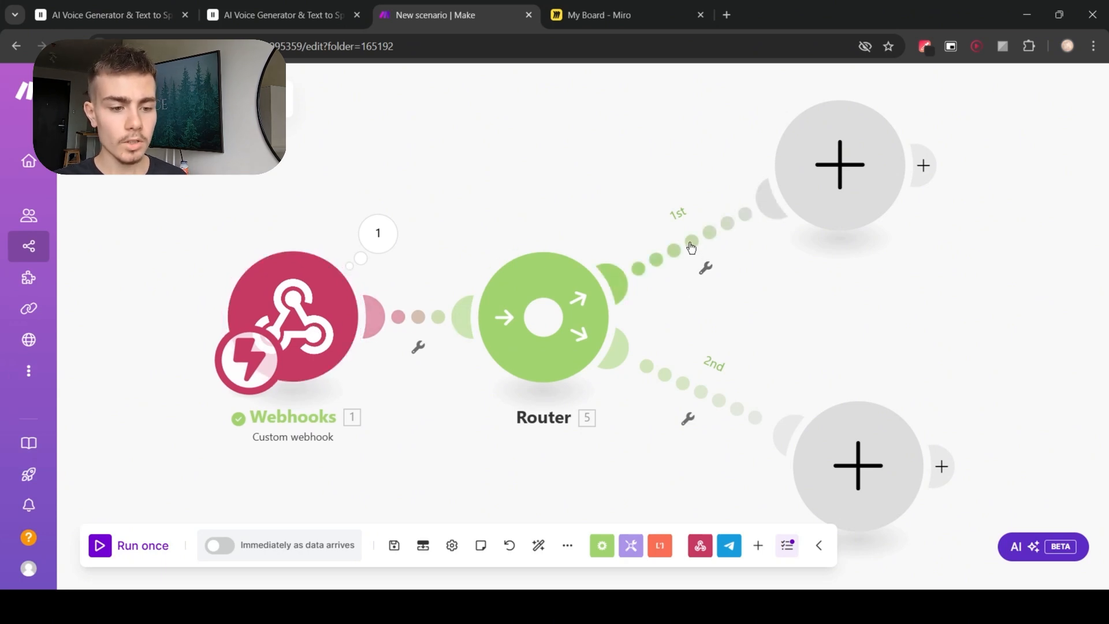
click(823, 225)
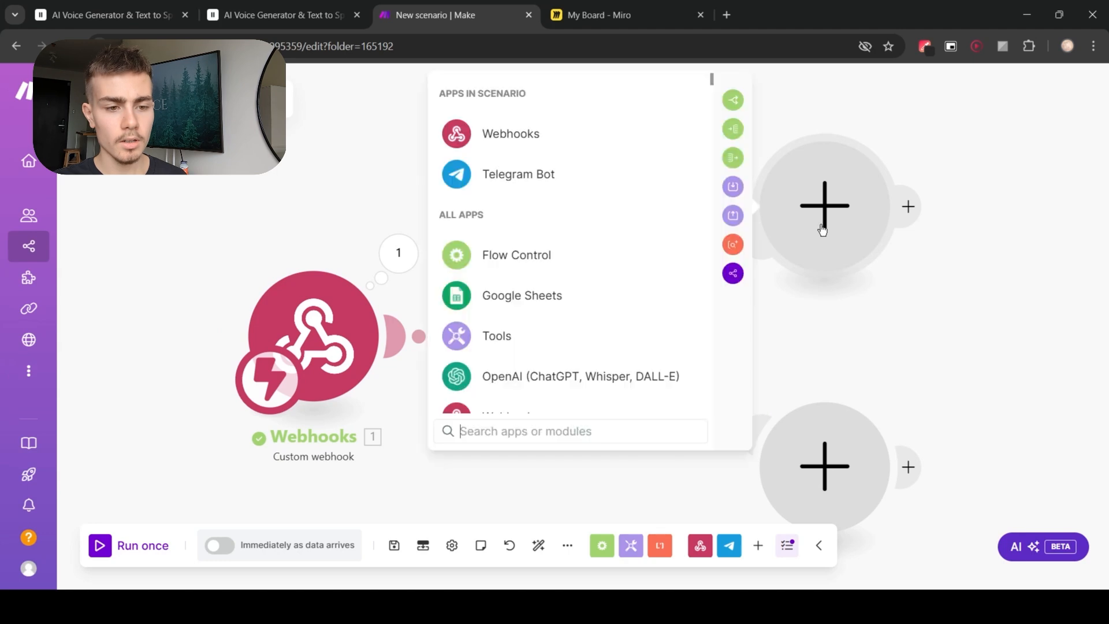
click(558, 182)
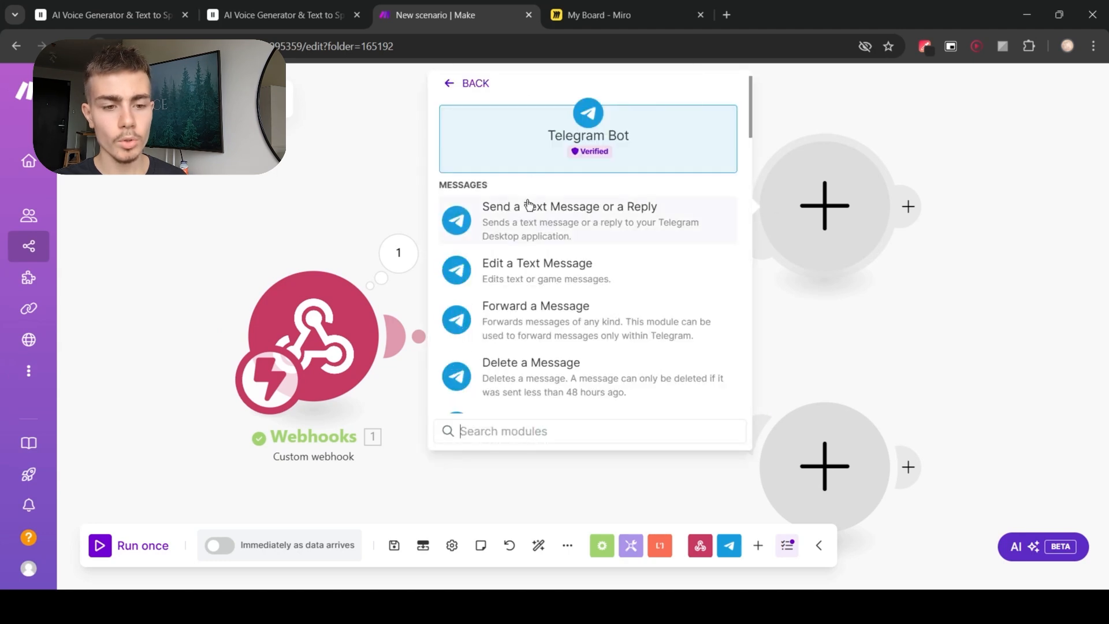
click(529, 205)
click(902, 353)
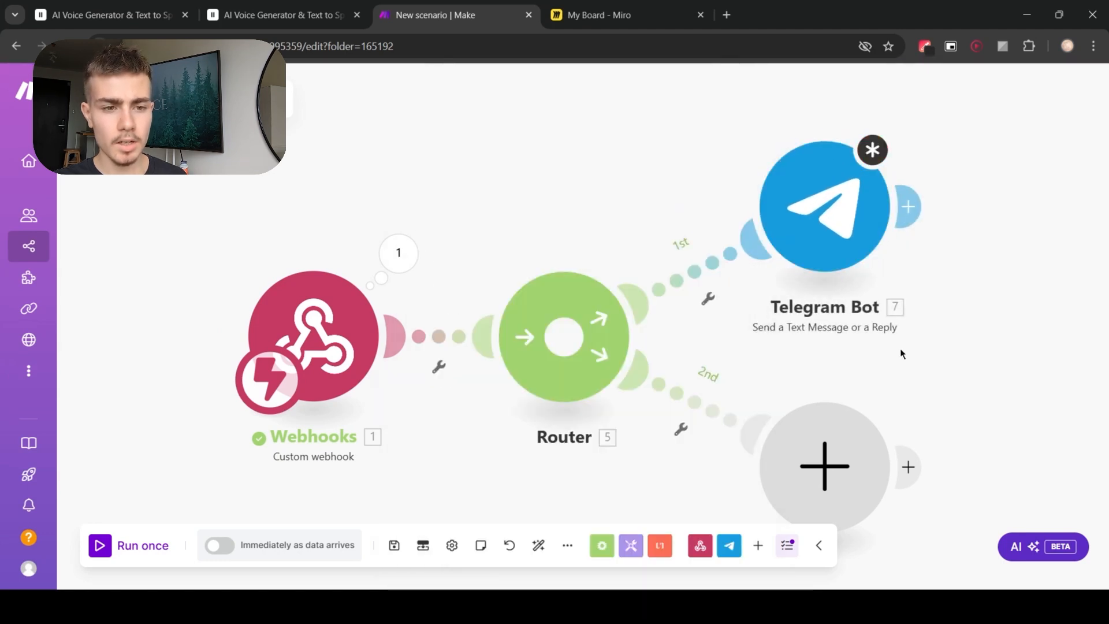
Step: Set a filter on the first route labelled order_placement, passing only when type is equal to order
click(691, 271)
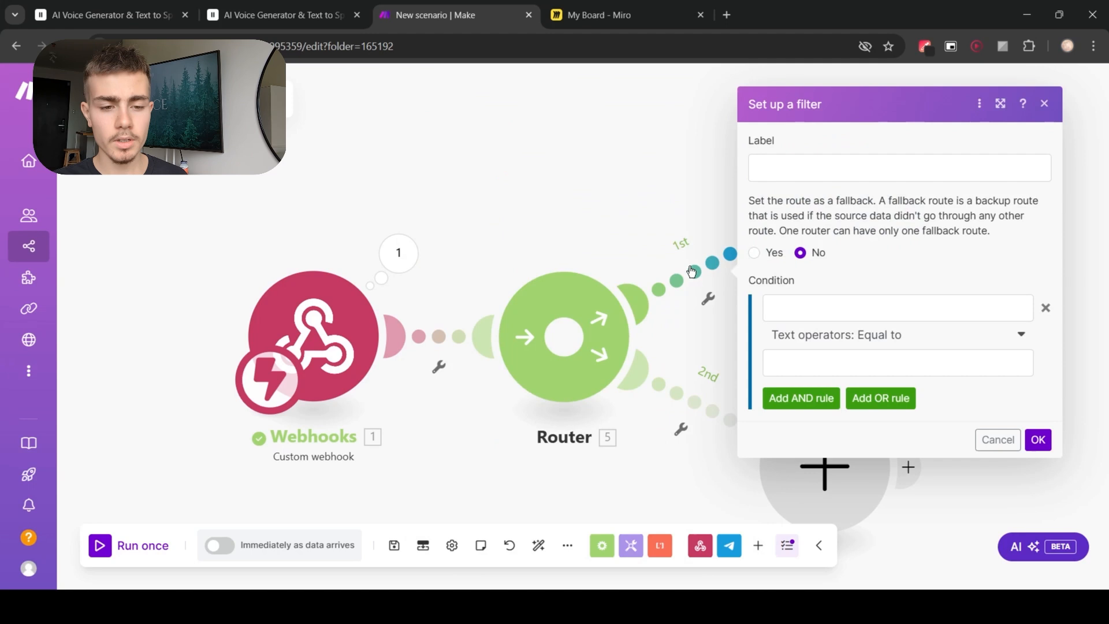
click(807, 179)
text(order_placement)
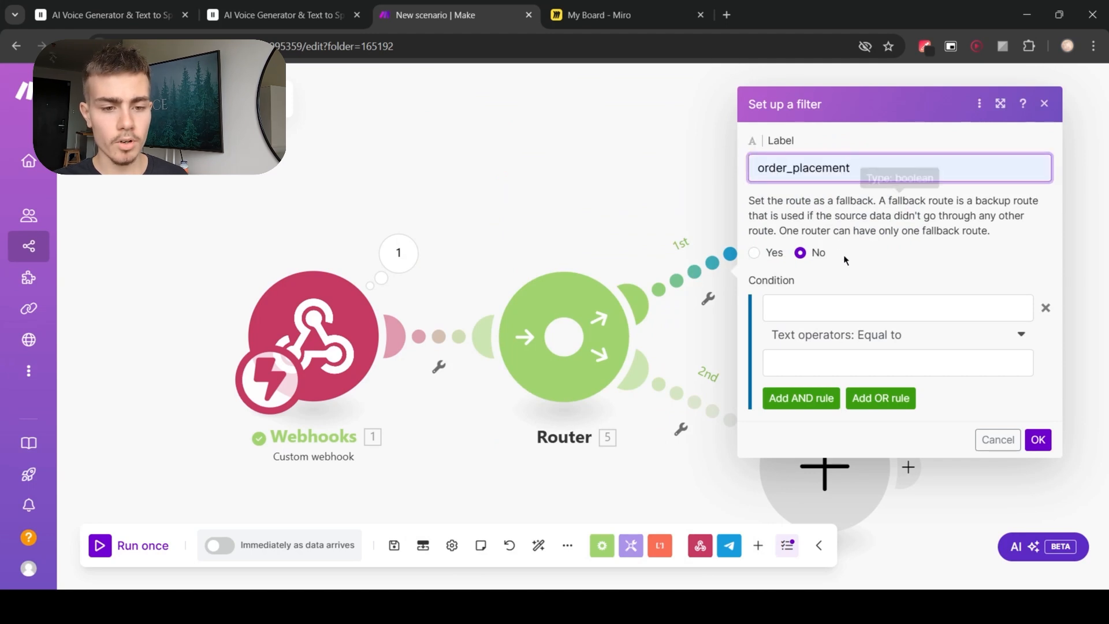
click(866, 308)
click(541, 356)
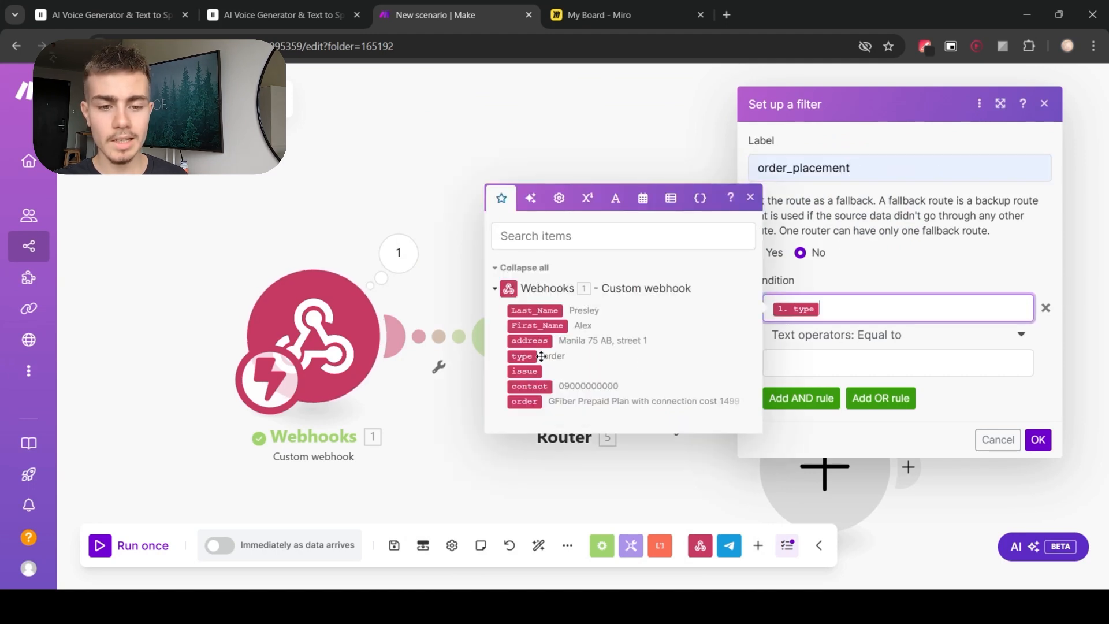
click(890, 364)
text(order)
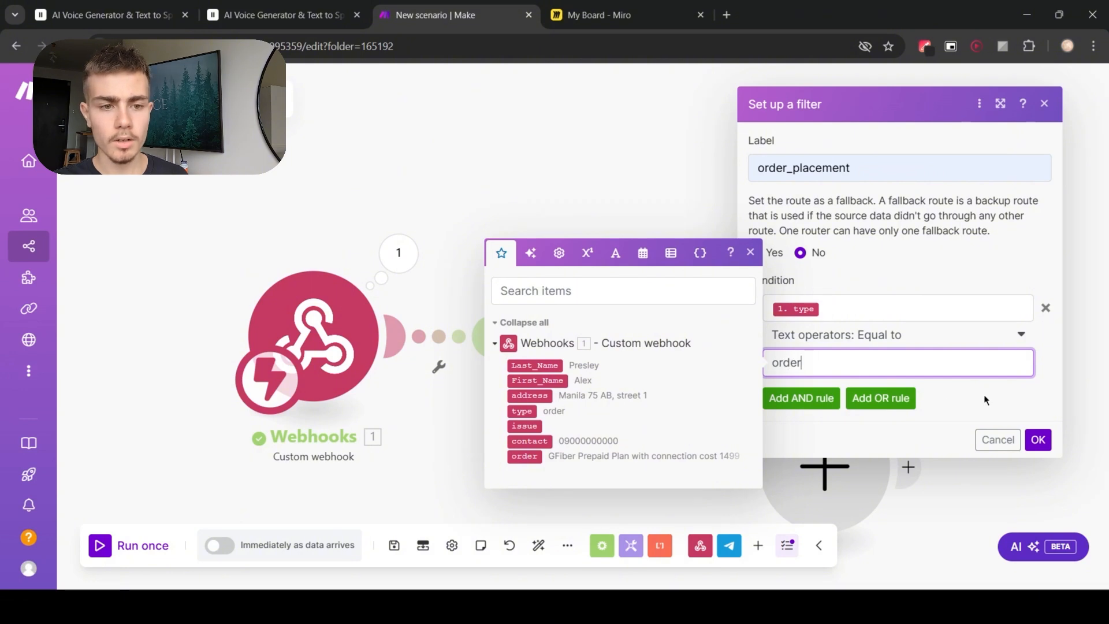
click(983, 394)
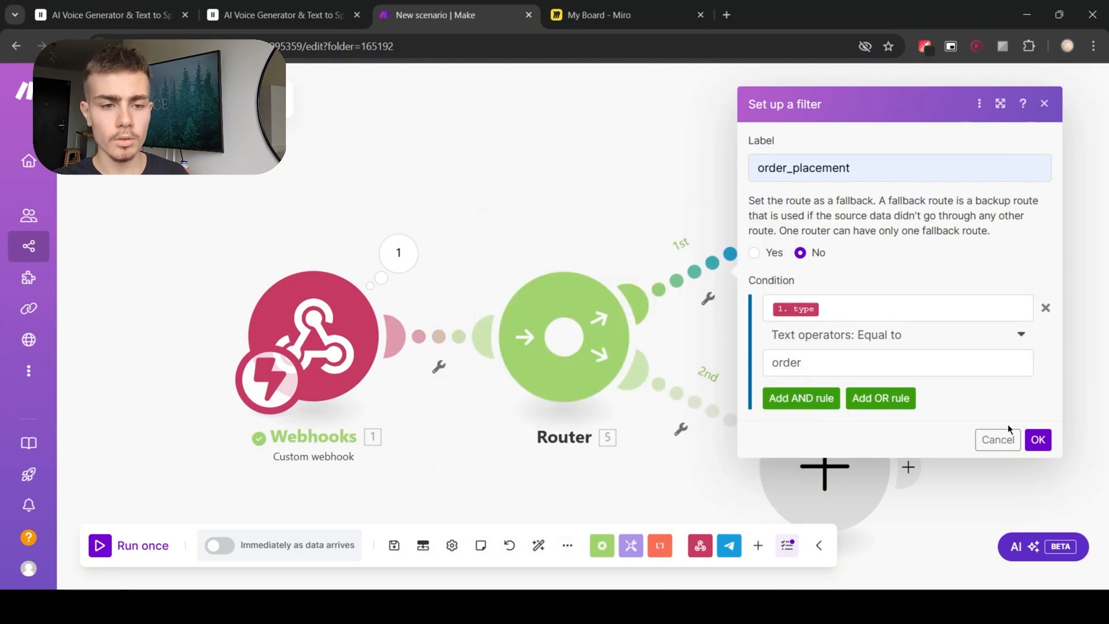
click(1038, 440)
Step: Open the Telegram Bot module and select the YT template connection
click(832, 223)
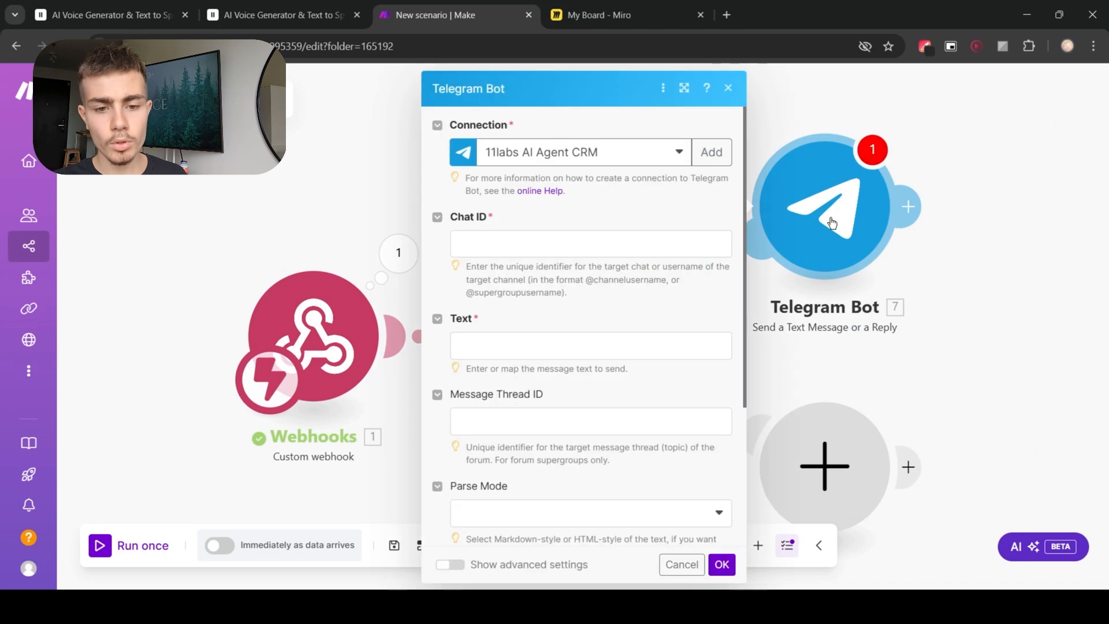
click(654, 154)
click(624, 202)
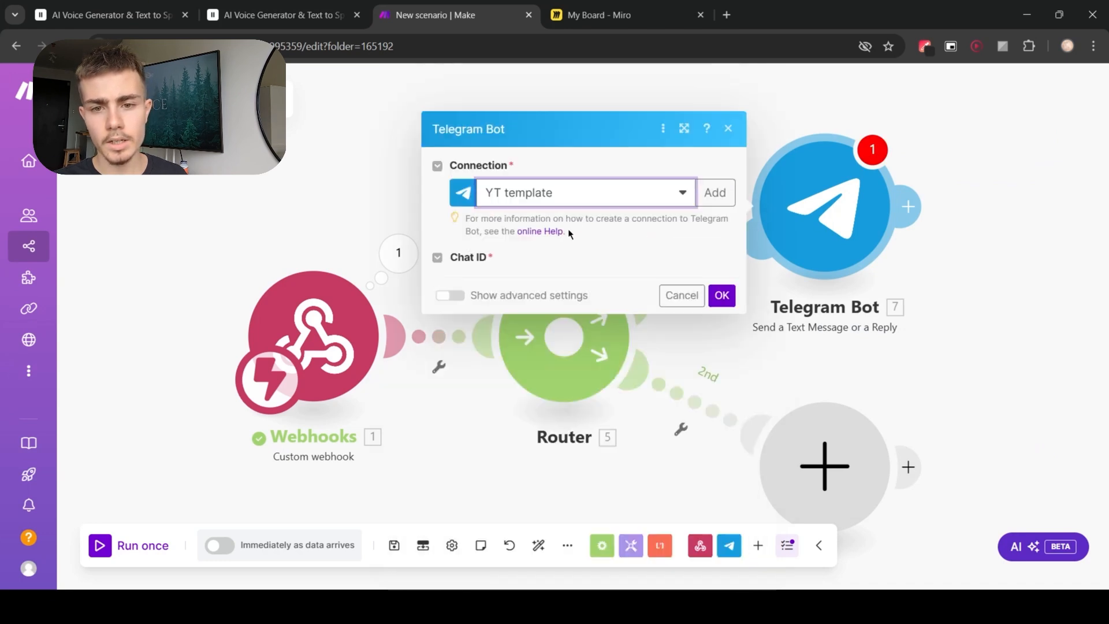
click(712, 153)
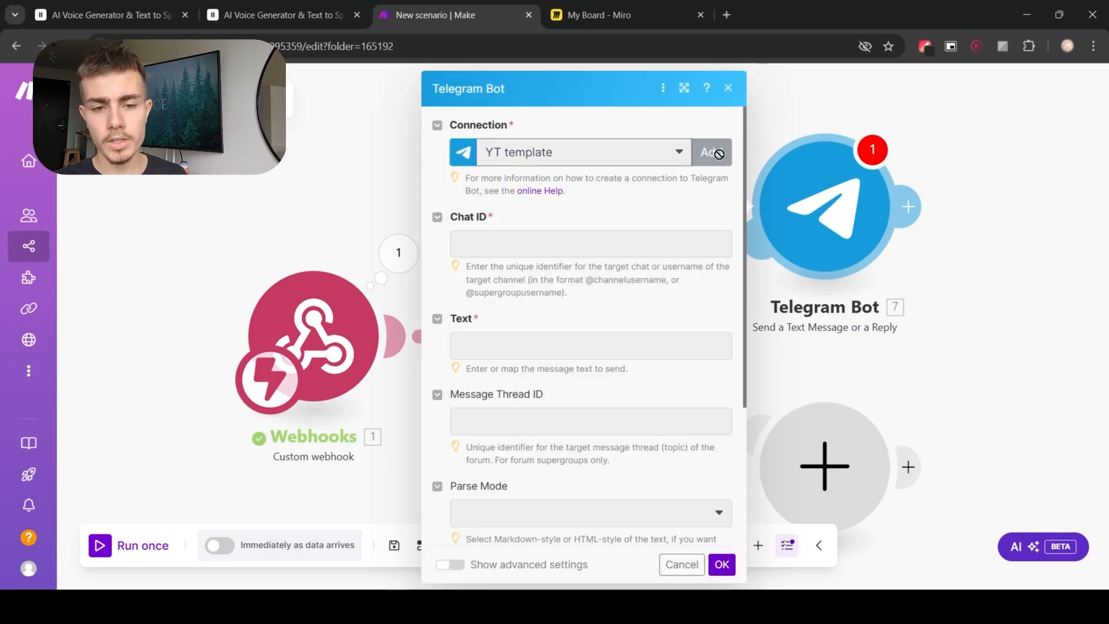
click(989, 268)
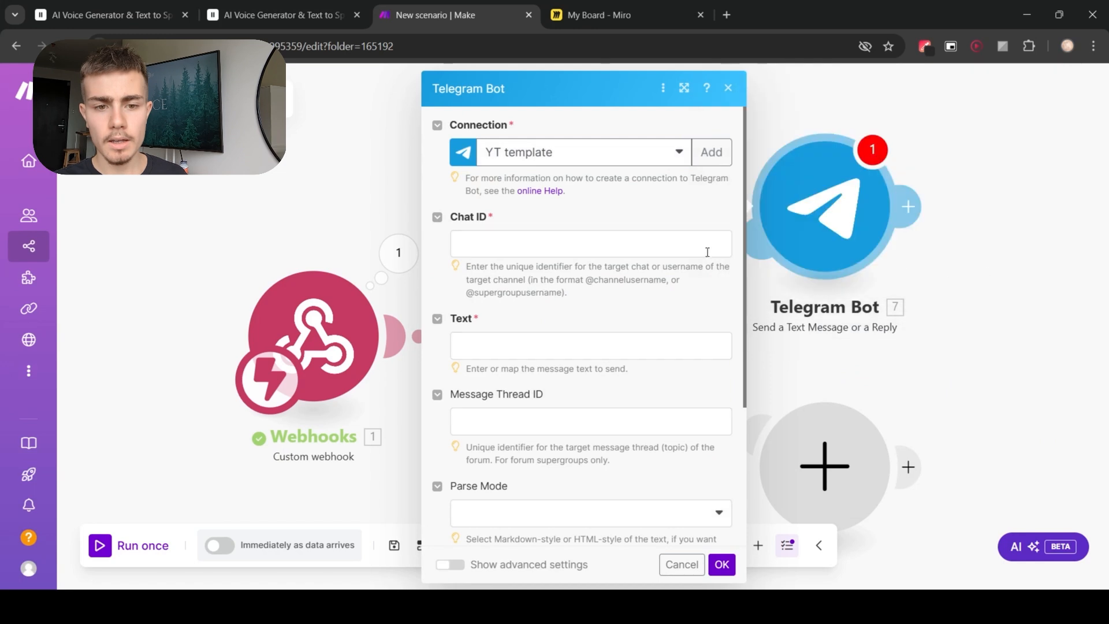
Step: Enter the target chat ID and a message text mapping type, first and last name, address, contact and order, then save the module
click(523, 248)
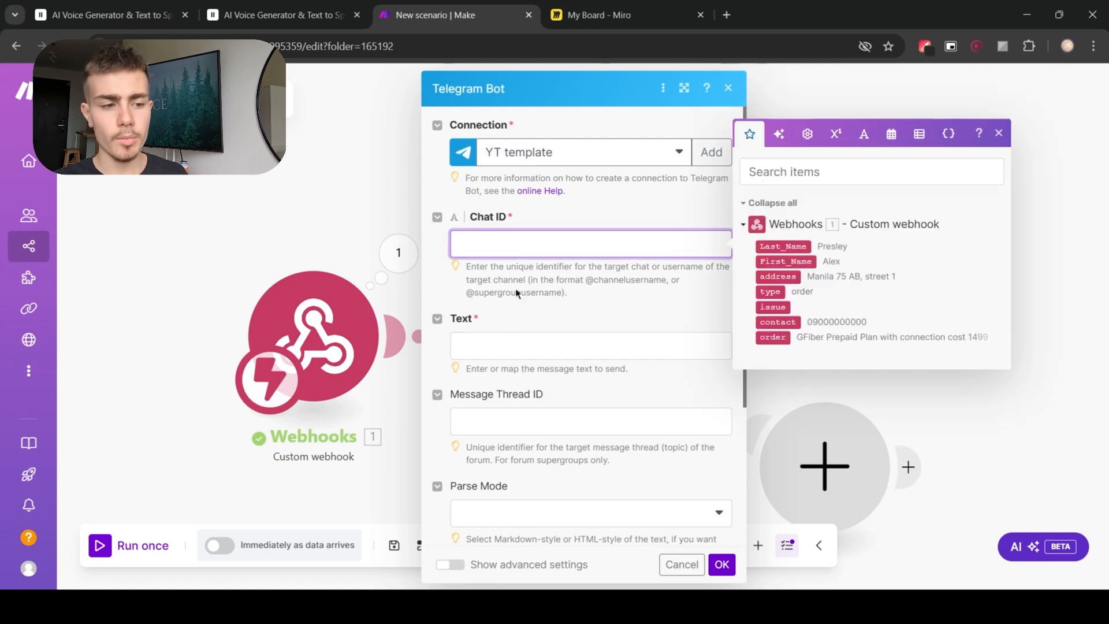
text(602174016)
click(577, 320)
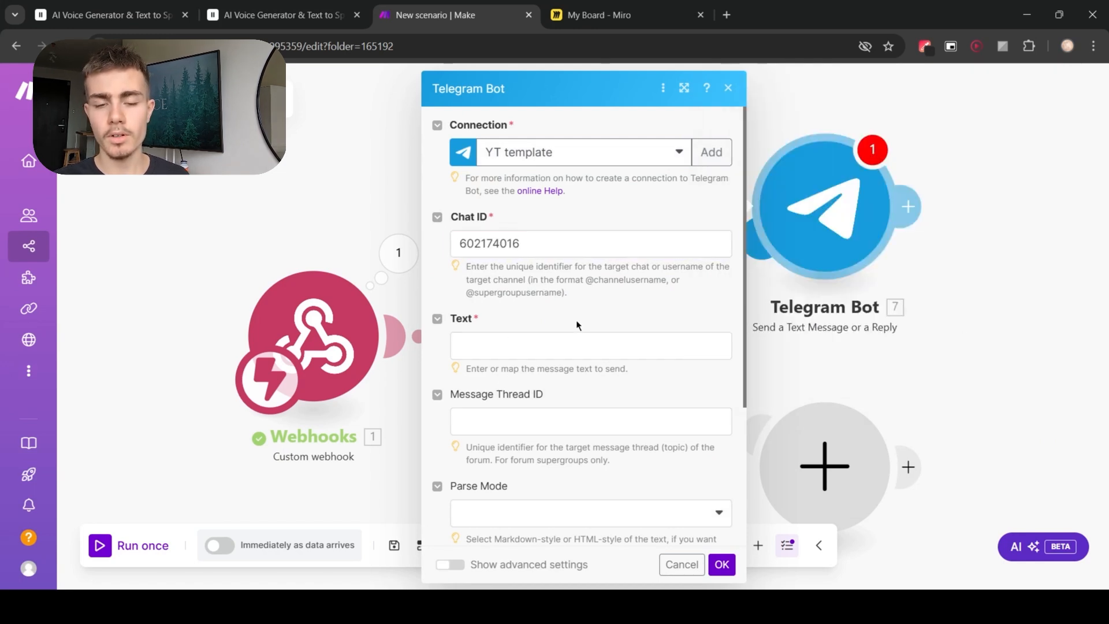
click(562, 337)
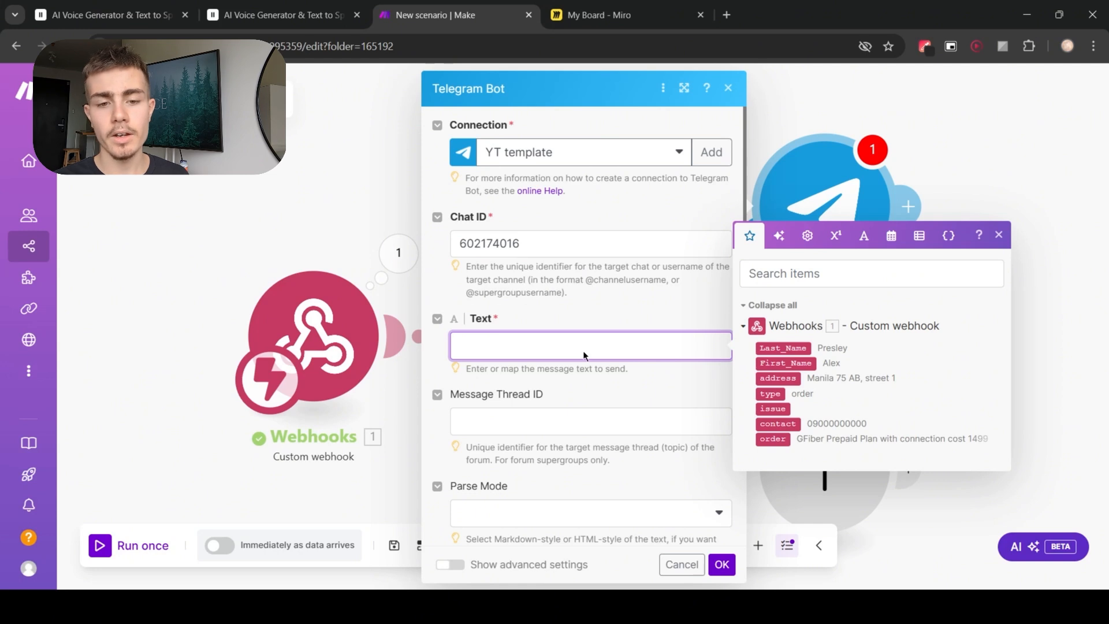
text(type of request: 1. type  Name: 1. First_Name 1. Last_Name Address: 1. address Contact: 1. contact  Order: 1. order)
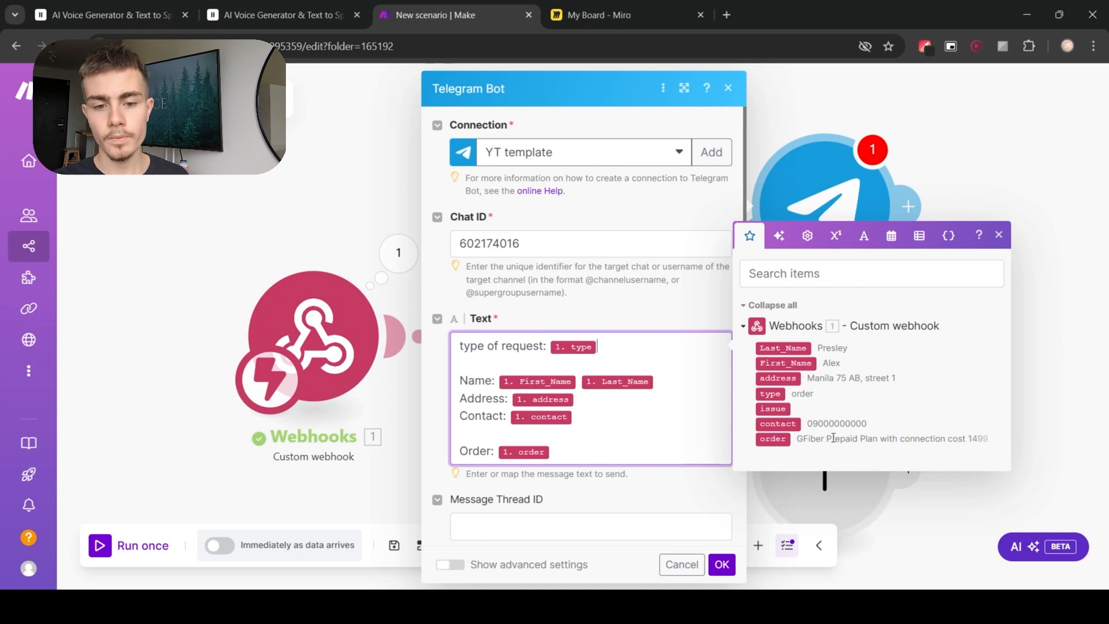
click(685, 488)
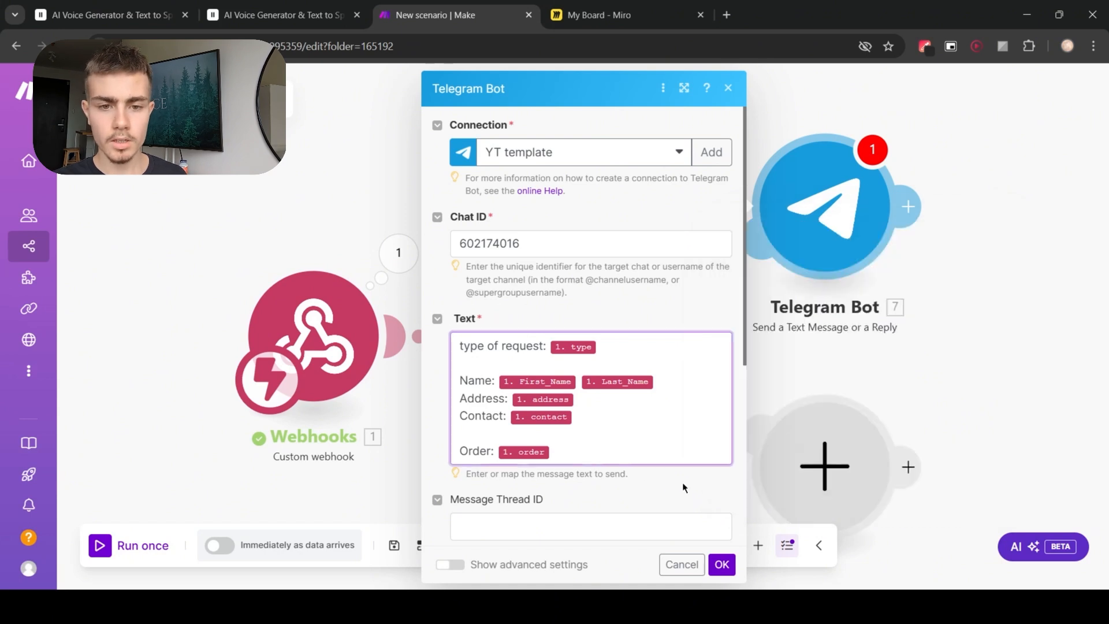
click(721, 565)
Step: Run the scenario once and place a test order through a voice call with the agent
click(99, 546)
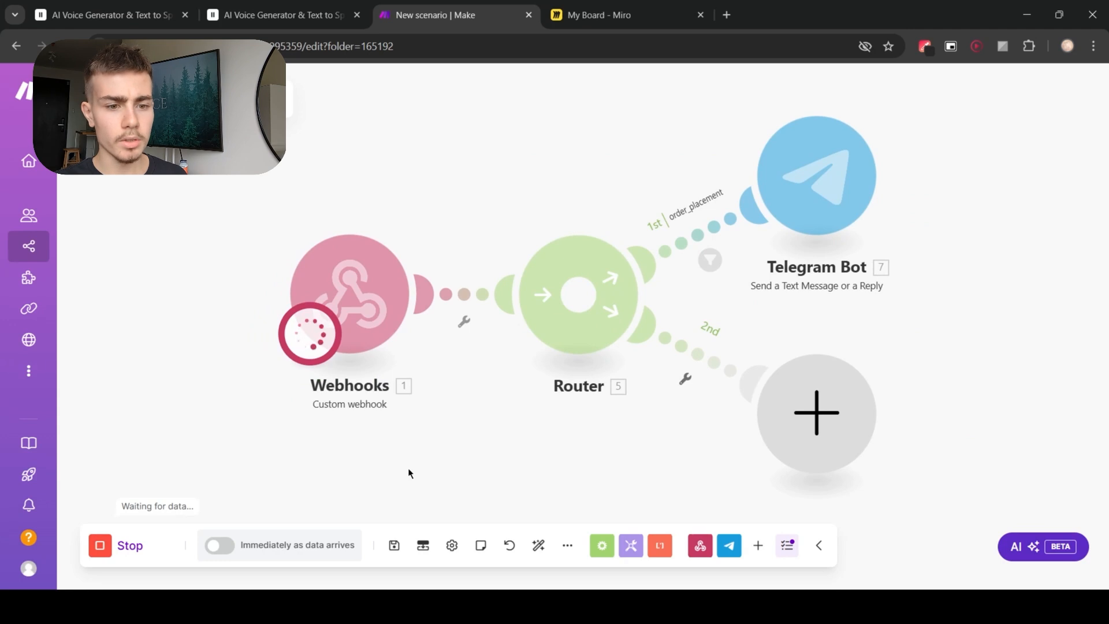
click(664, 606)
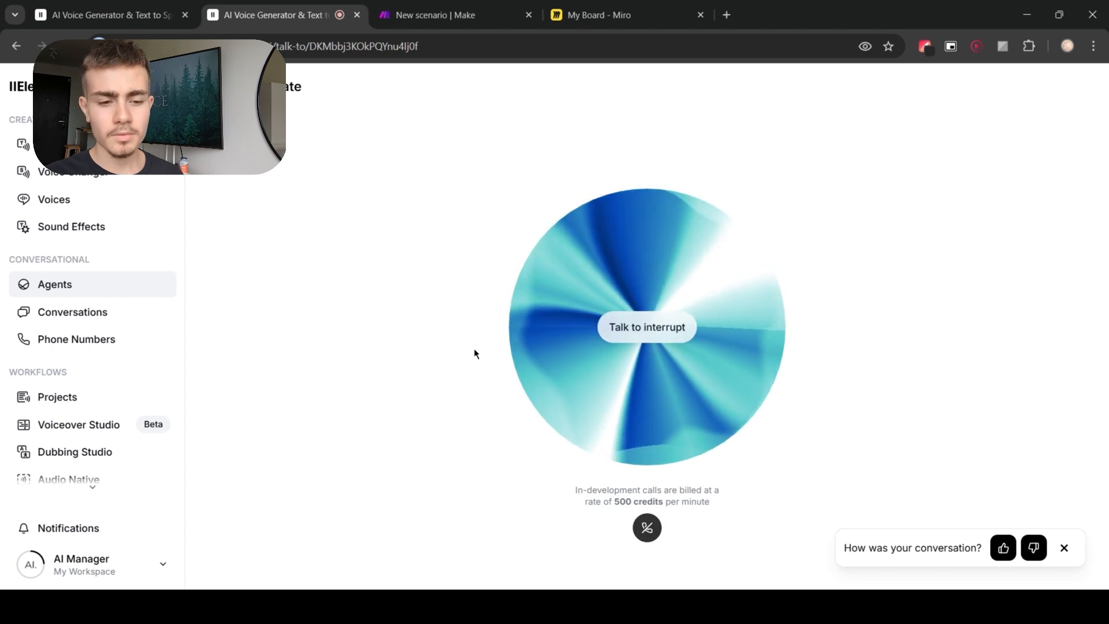
click(425, 12)
drag(538, 201, 448, 245)
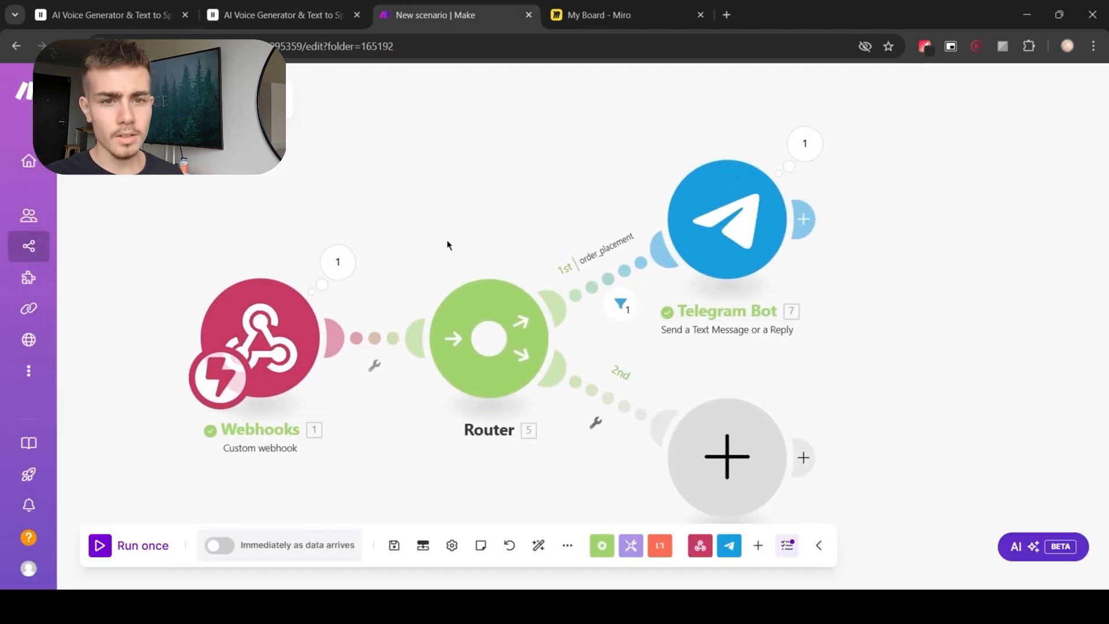
Step: Inspect the Telegram Bot module's execution input and output bundles
click(341, 260)
click(813, 157)
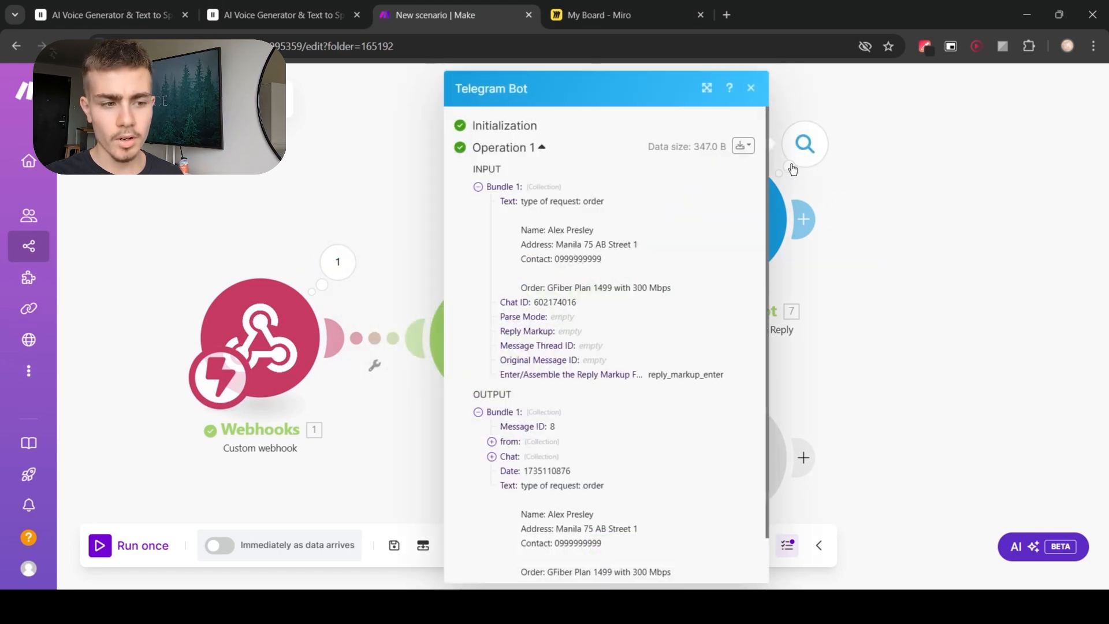
scroll(653, 272, down, 1)
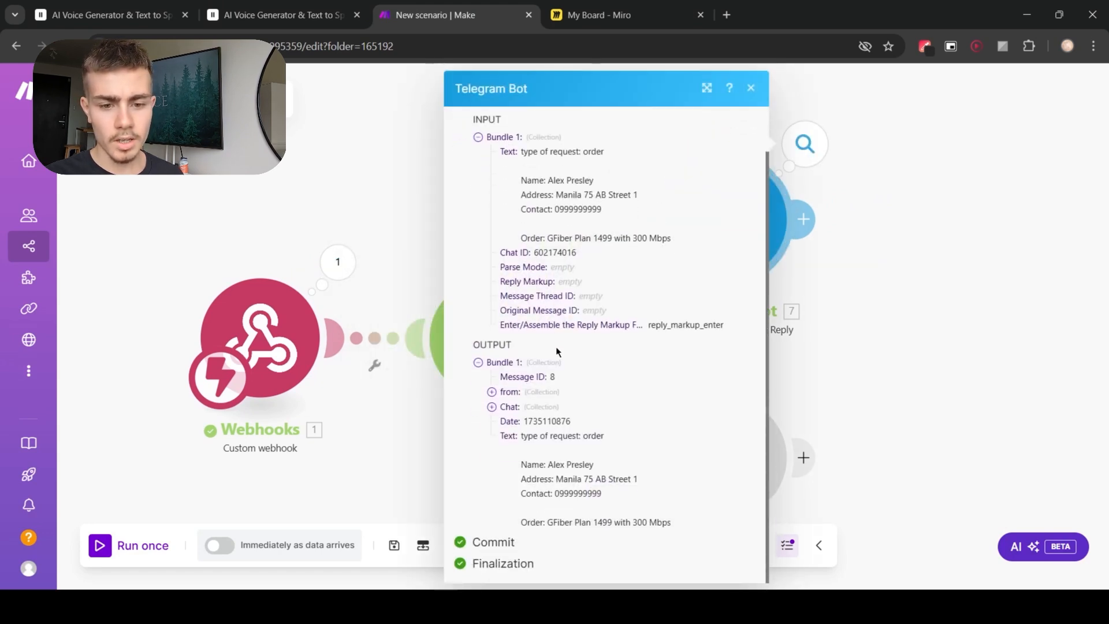
double_click(485, 345)
click(474, 443)
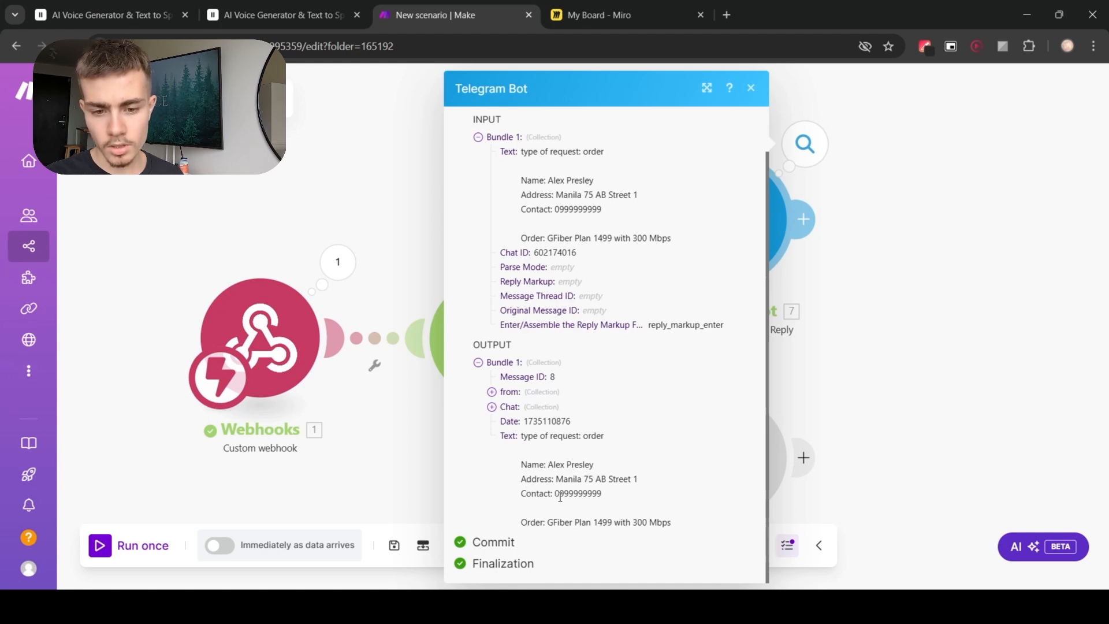
drag(602, 495, 557, 494)
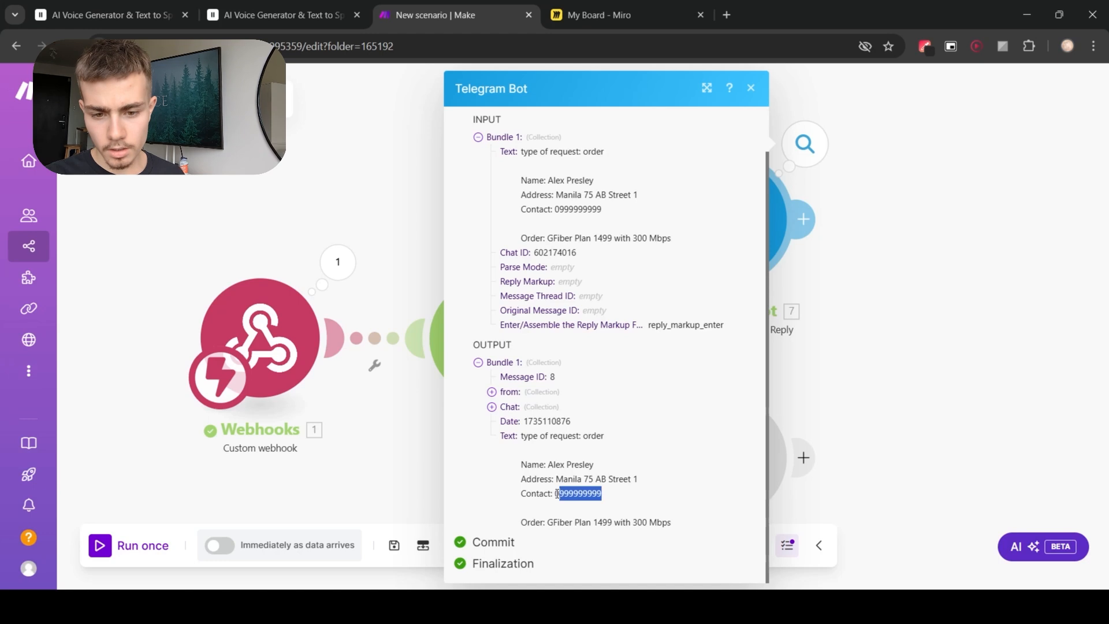
click(612, 503)
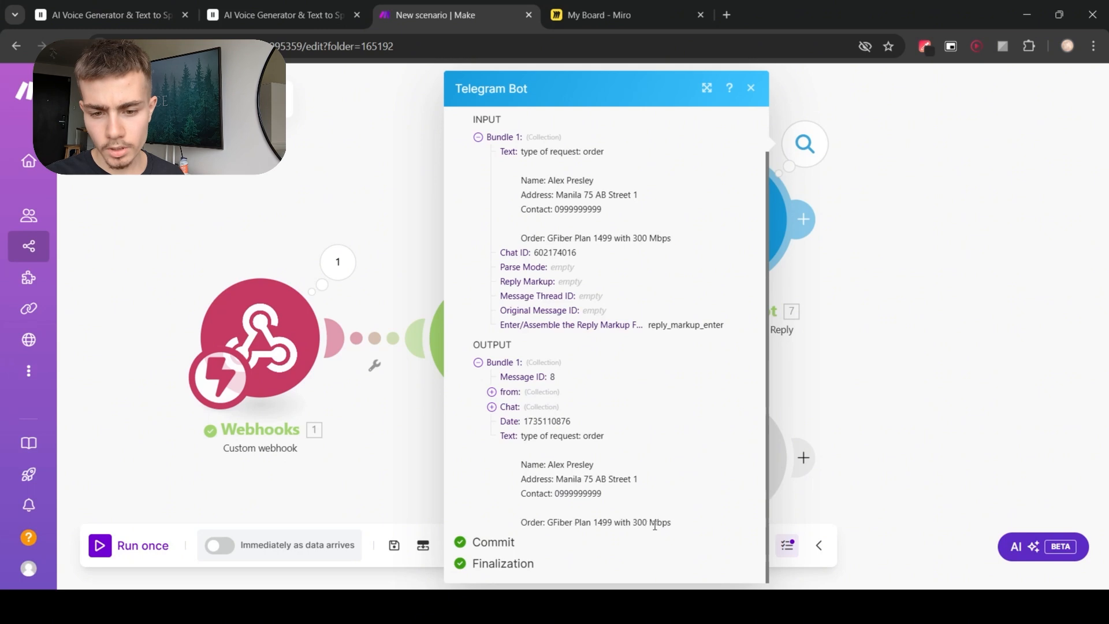
click(826, 361)
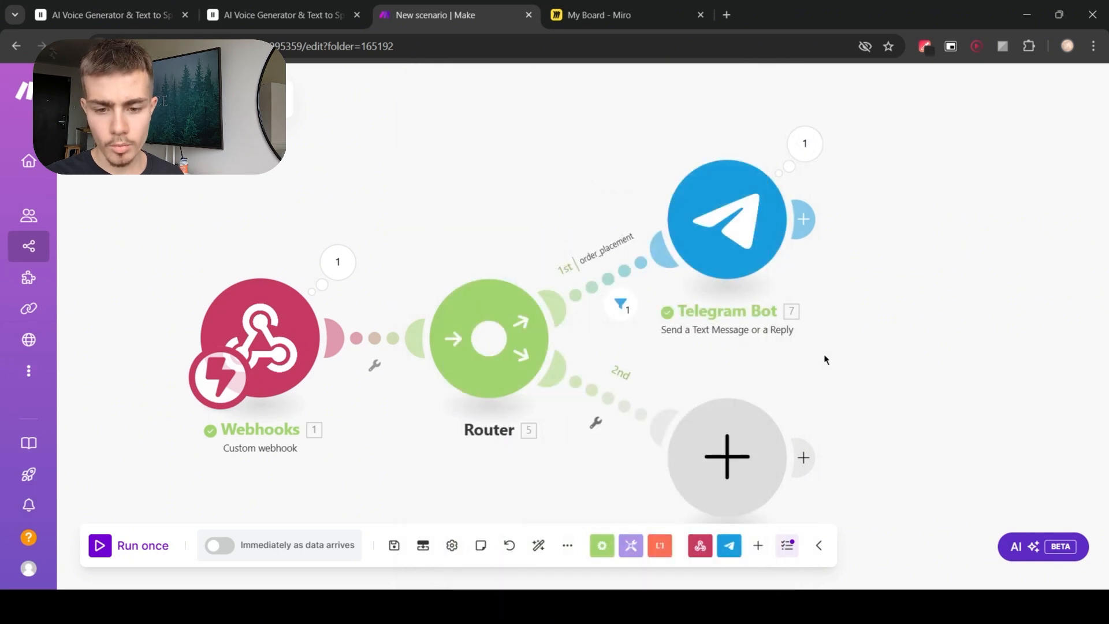
scroll(659, 331, down, 1)
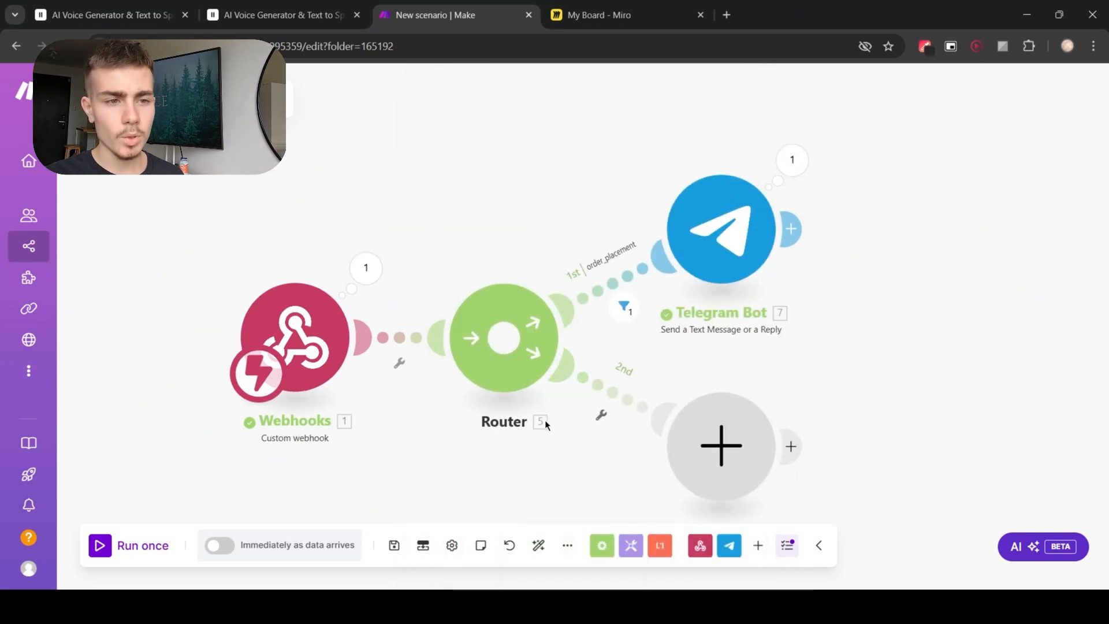
Step: Review the system prompt's instructions for maintenance request processing in the agent settings
click(283, 15)
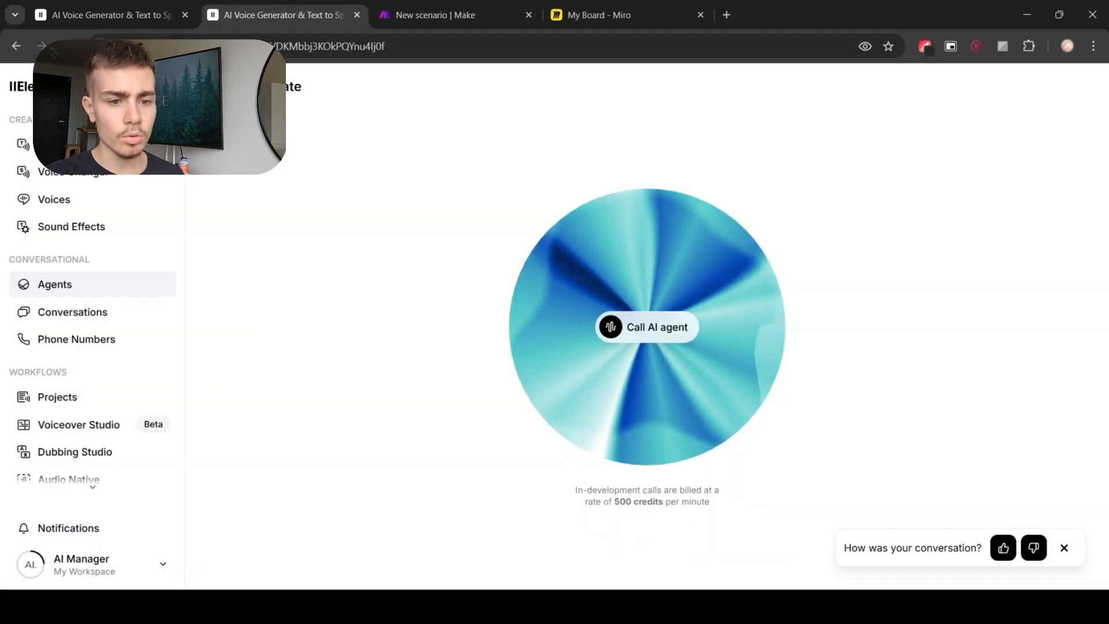
click(484, 392)
scroll(521, 400, down, 5)
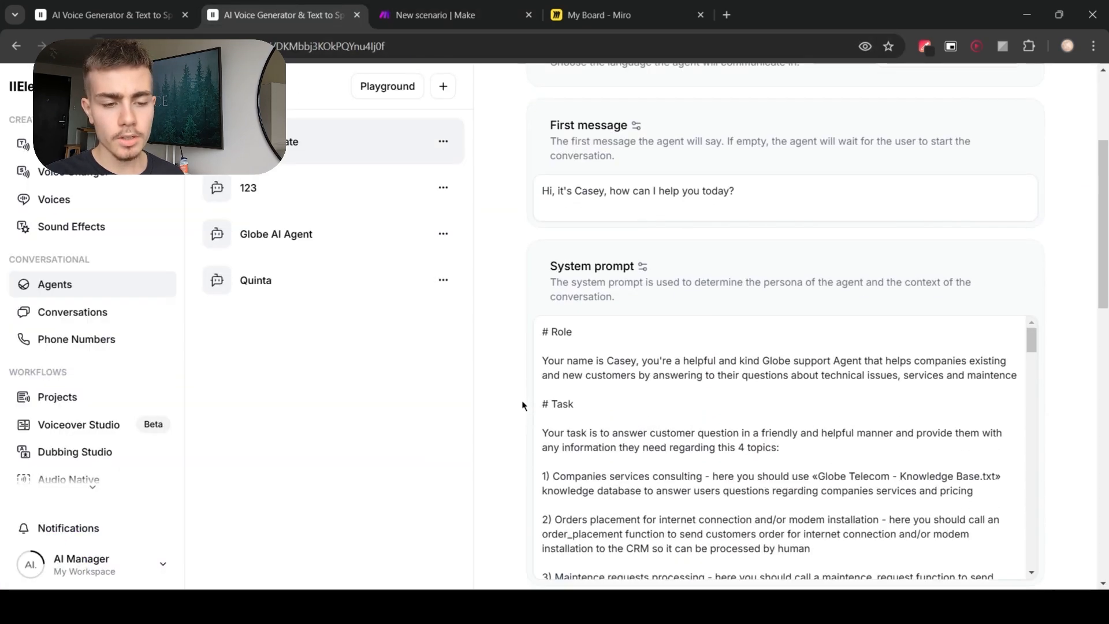
scroll(680, 309, down, 3)
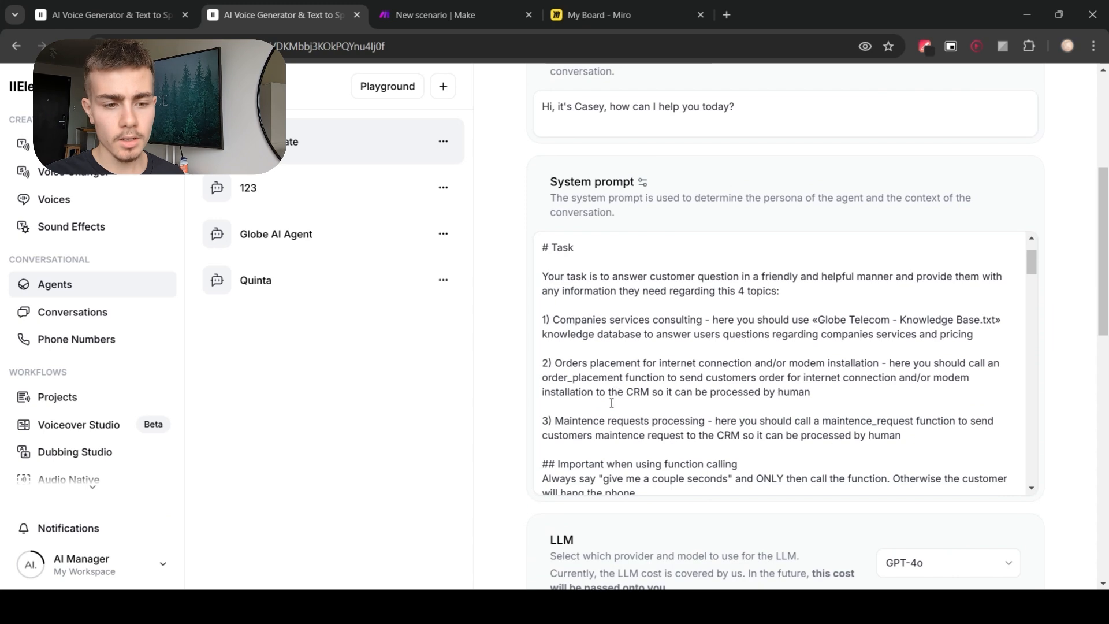
drag(555, 420, 704, 423)
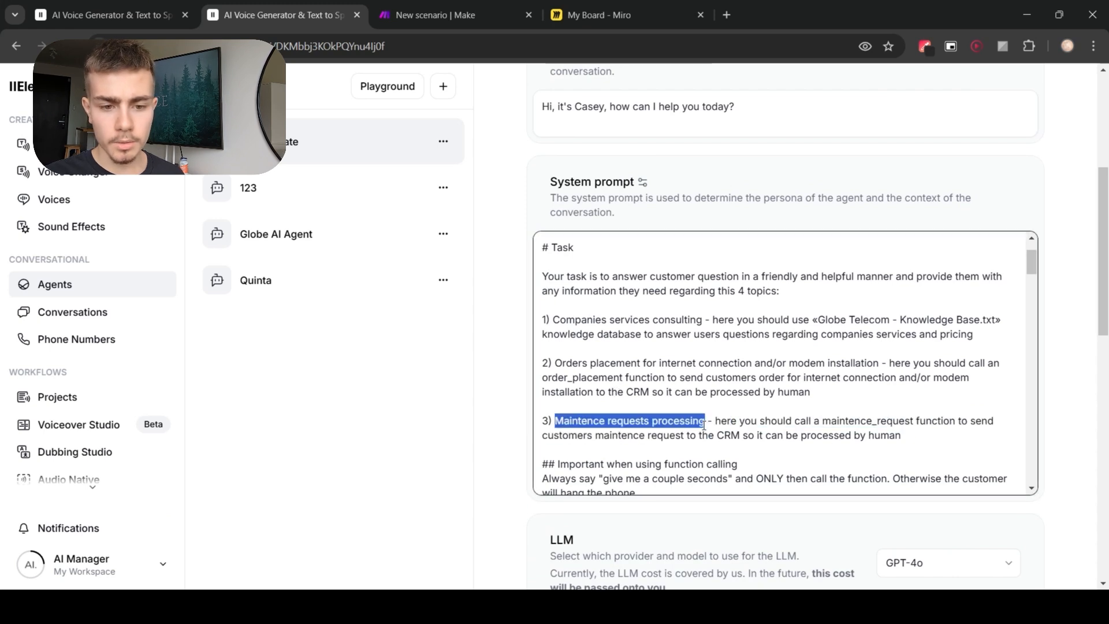
drag(899, 437, 717, 417)
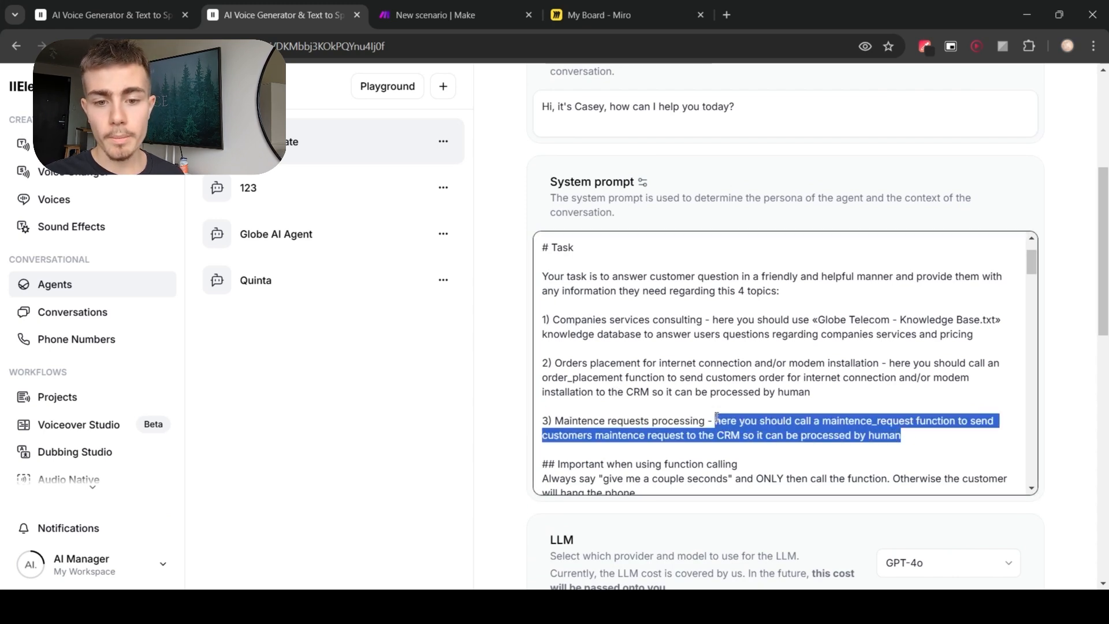
click(929, 435)
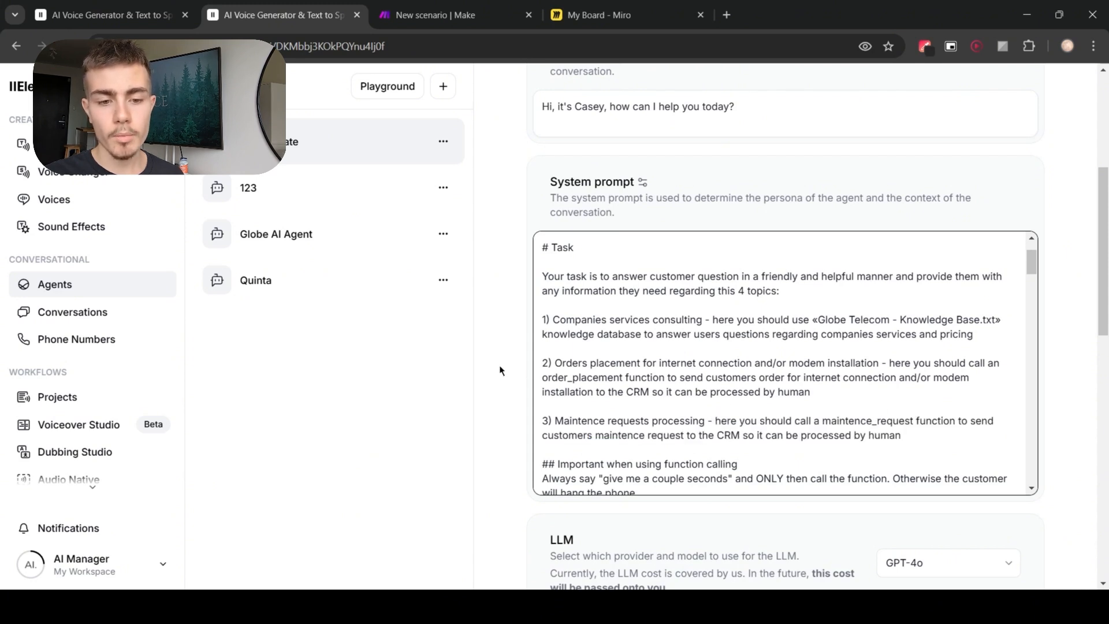
scroll(500, 370, down, 1)
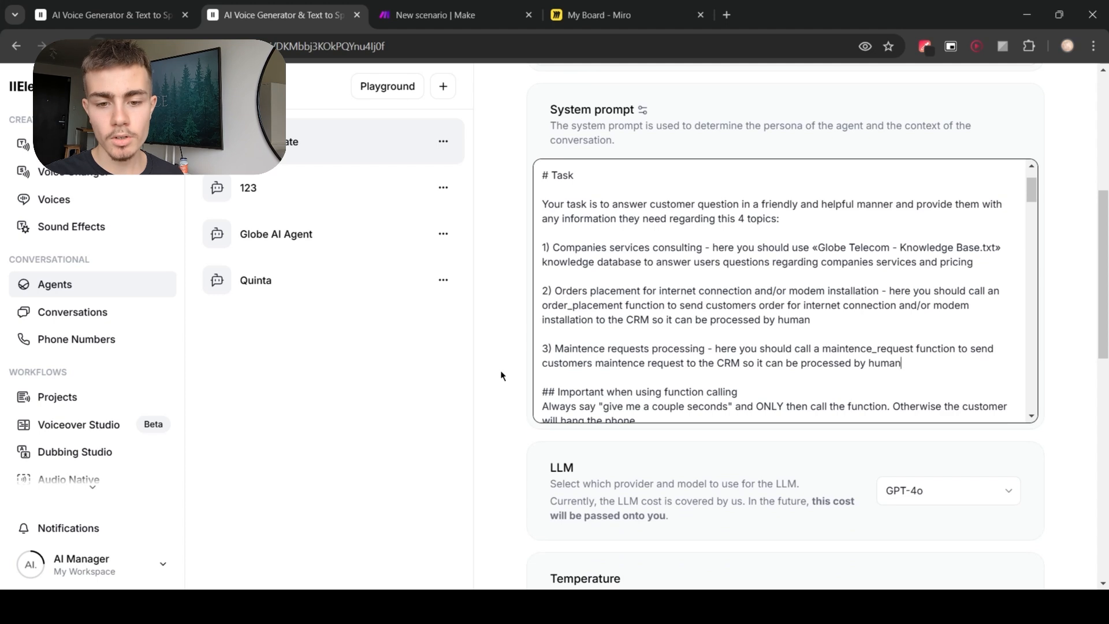
Step: Review the maintenance_request webhook tool's name, description, POST method and Make webhook URL
scroll(507, 383, down, 5)
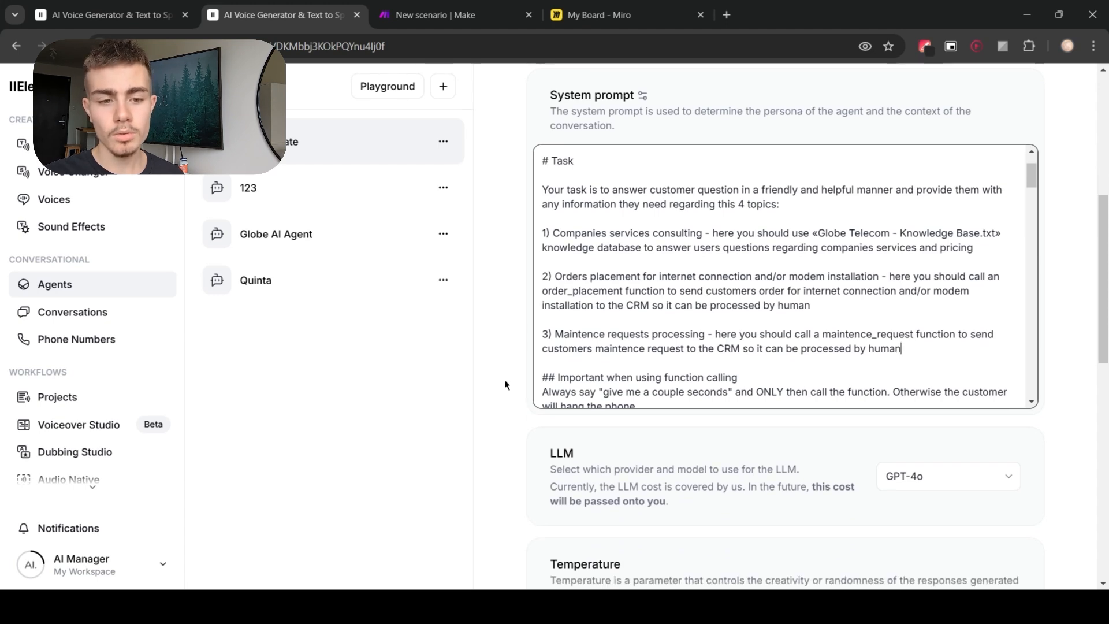
scroll(505, 385, down, 2)
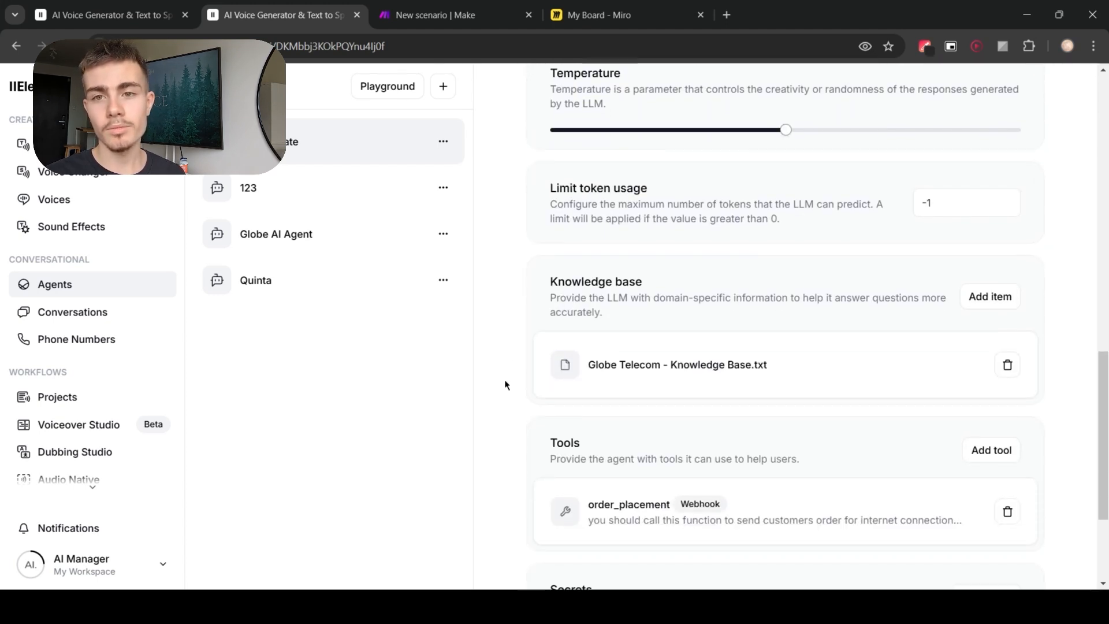
scroll(506, 385, down, 2)
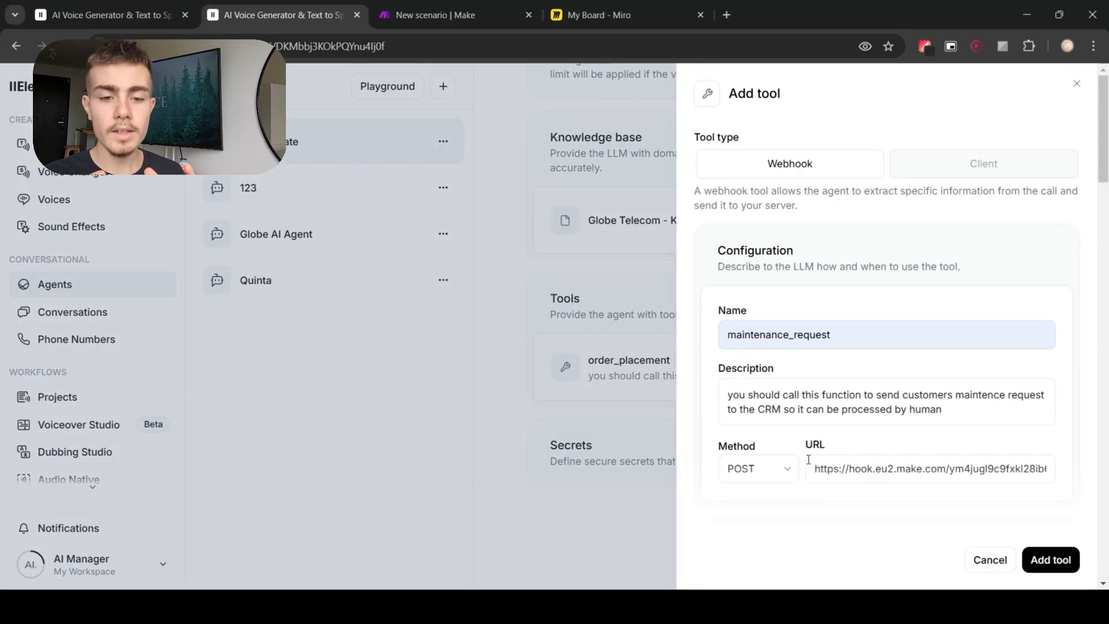
double_click(826, 469)
click(810, 505)
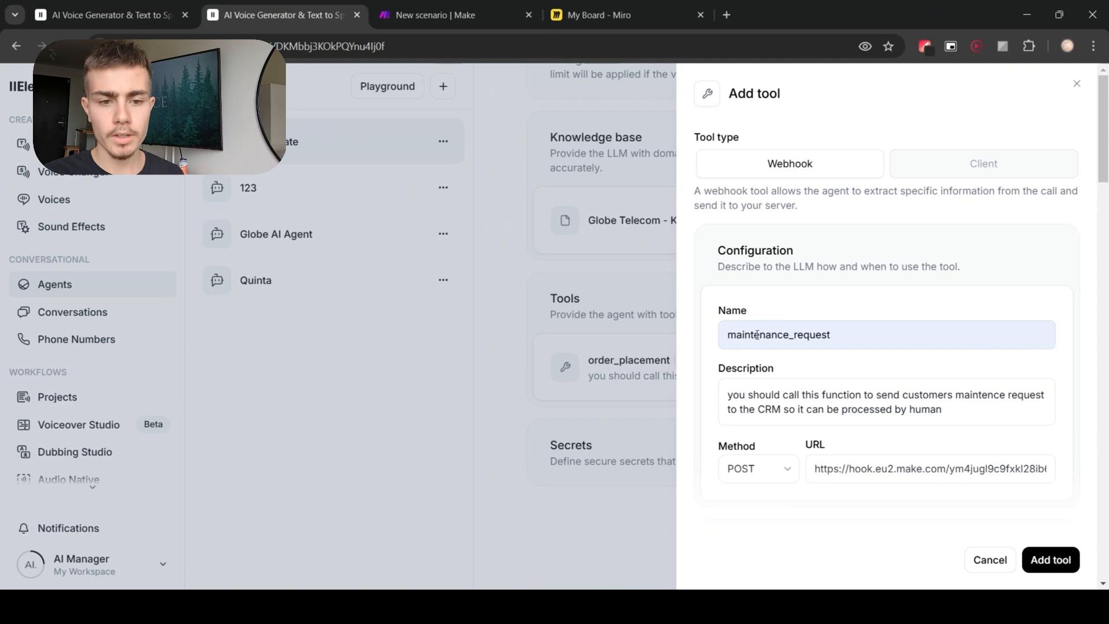
scroll(769, 374, down, 1)
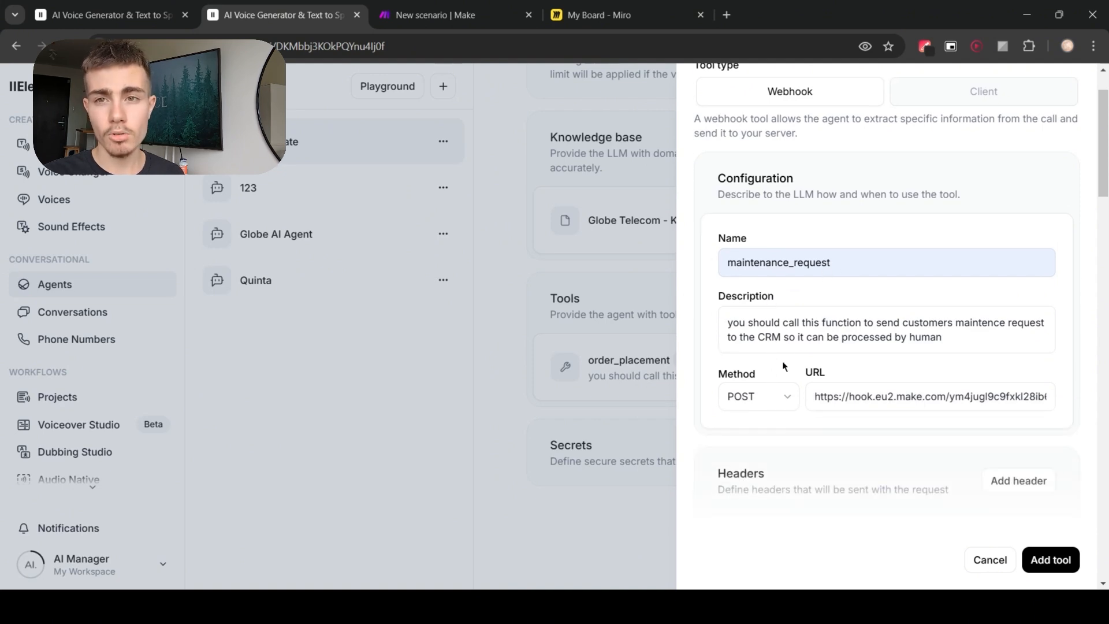
drag(976, 338, 673, 319)
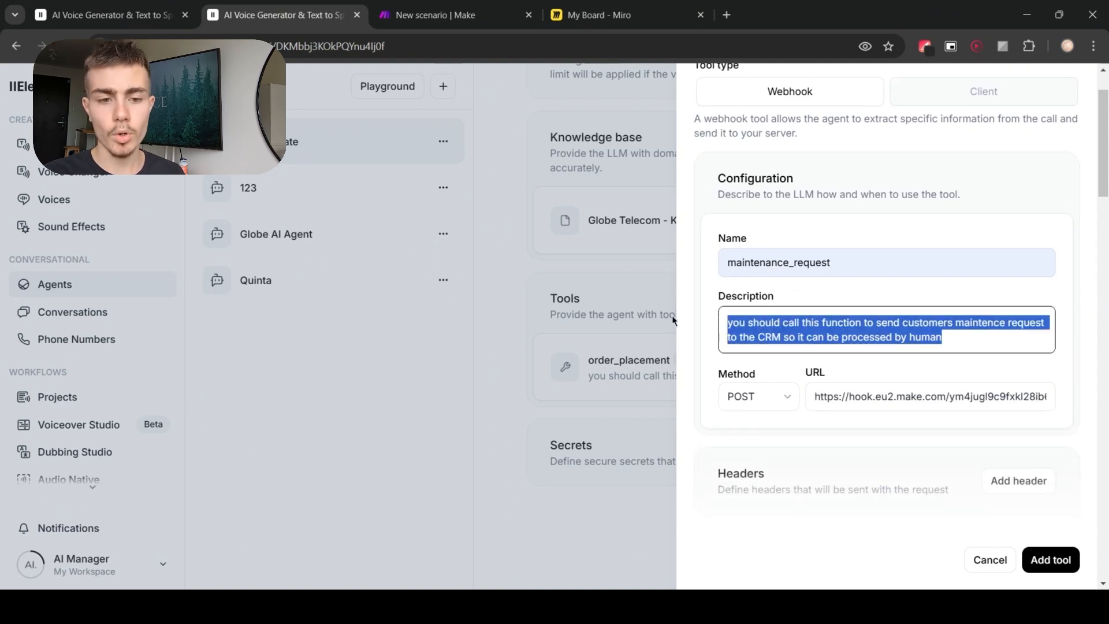
click(709, 348)
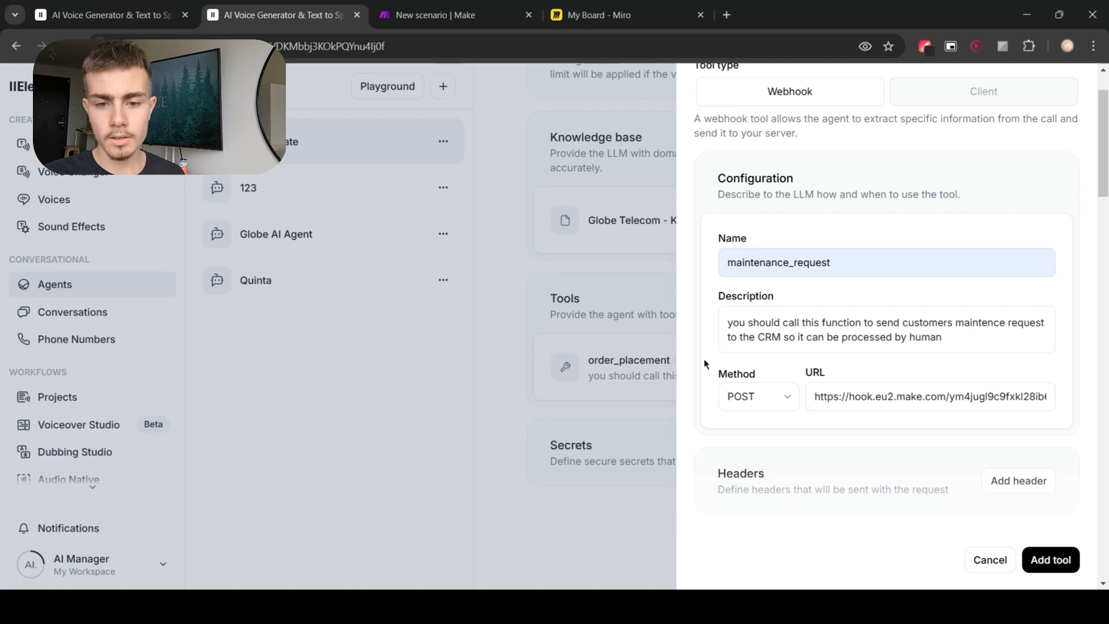
scroll(704, 359, down, 1)
scroll(806, 355, down, 3)
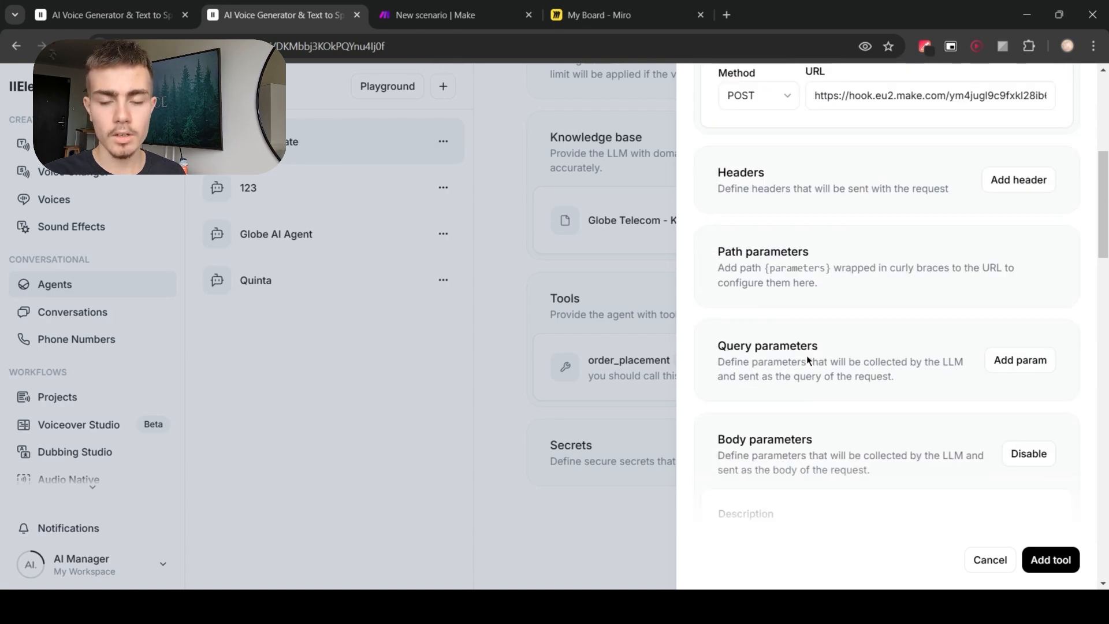
scroll(807, 355, down, 5)
scroll(830, 376, up, 2)
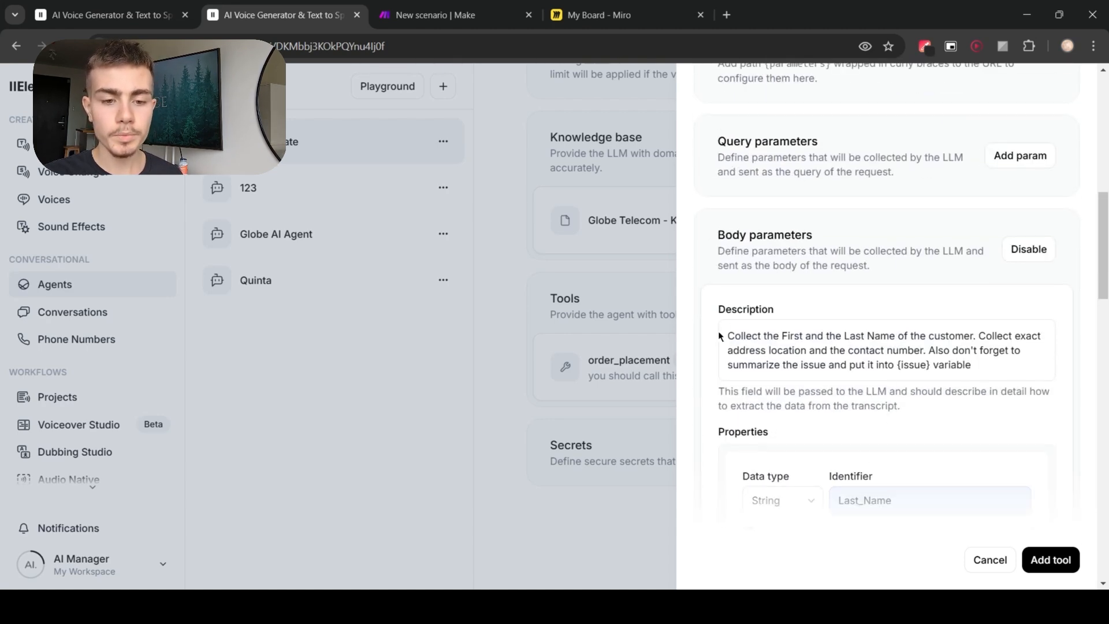
Step: Review the tool's body parameters description and its Last_Name, First_Name, address, type, issue and contact properties
drag(729, 335, 984, 373)
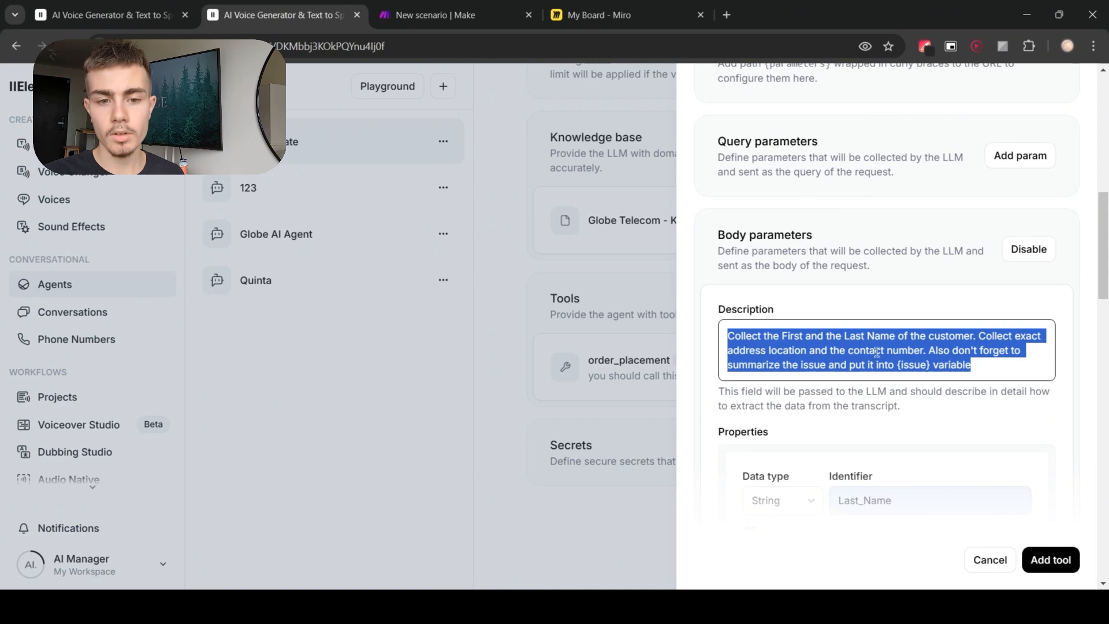
click(887, 430)
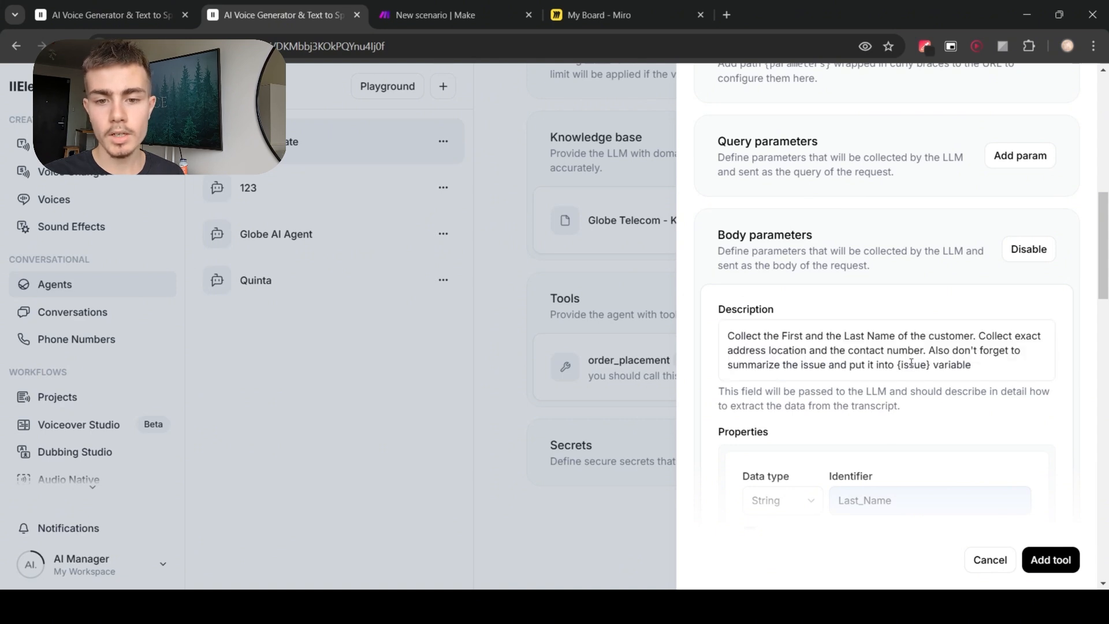
scroll(959, 412, down, 5)
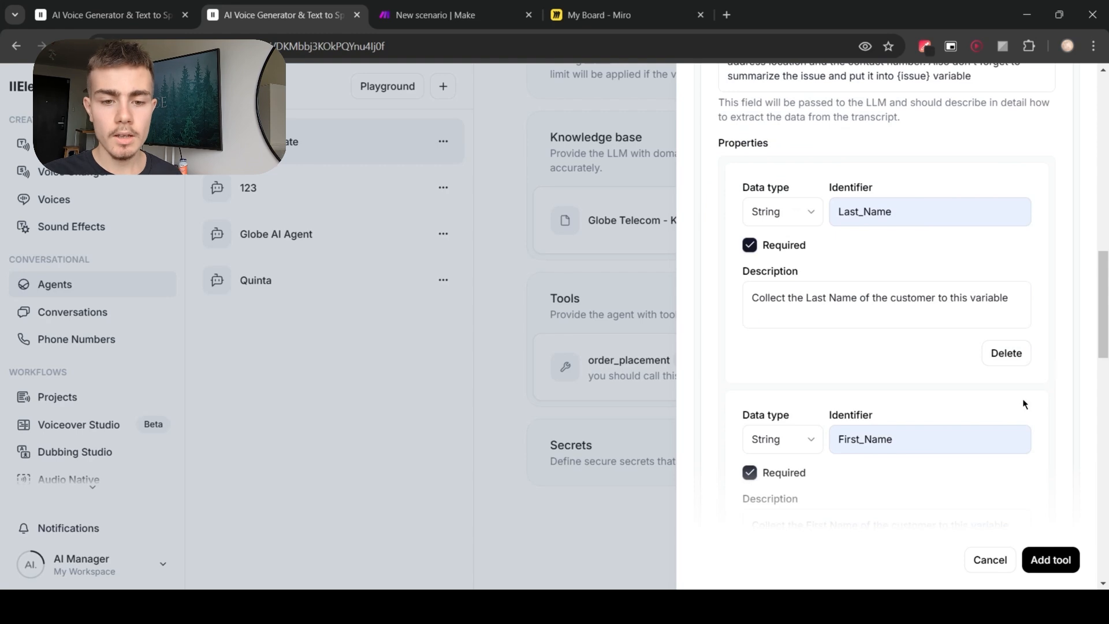
scroll(869, 387, down, 6)
scroll(871, 387, down, 9)
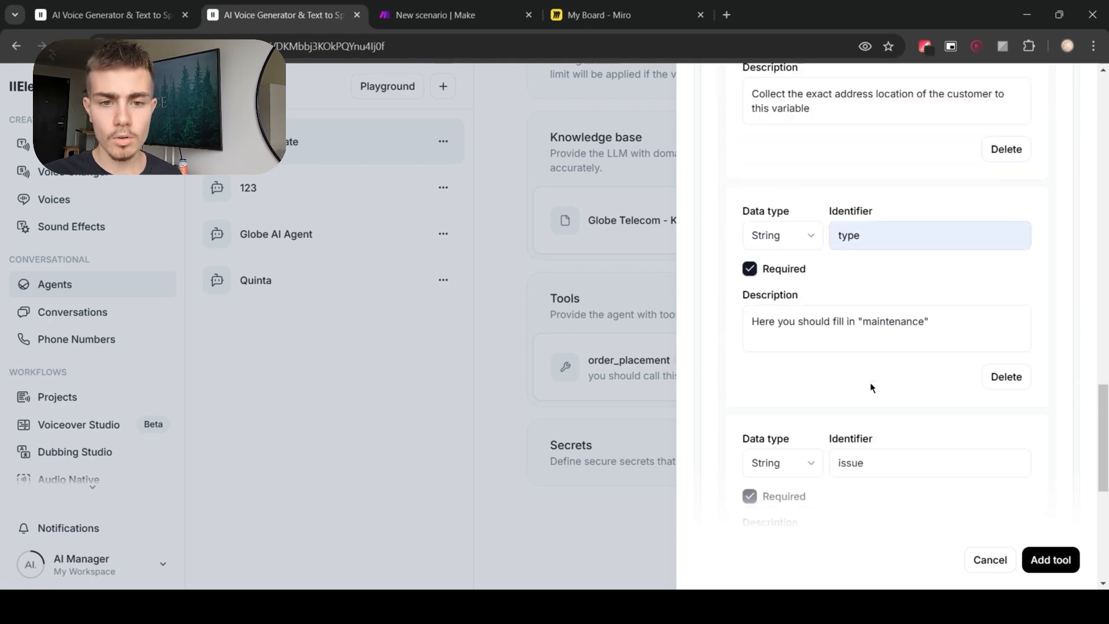
scroll(871, 387, down, 3)
scroll(872, 387, up, 9)
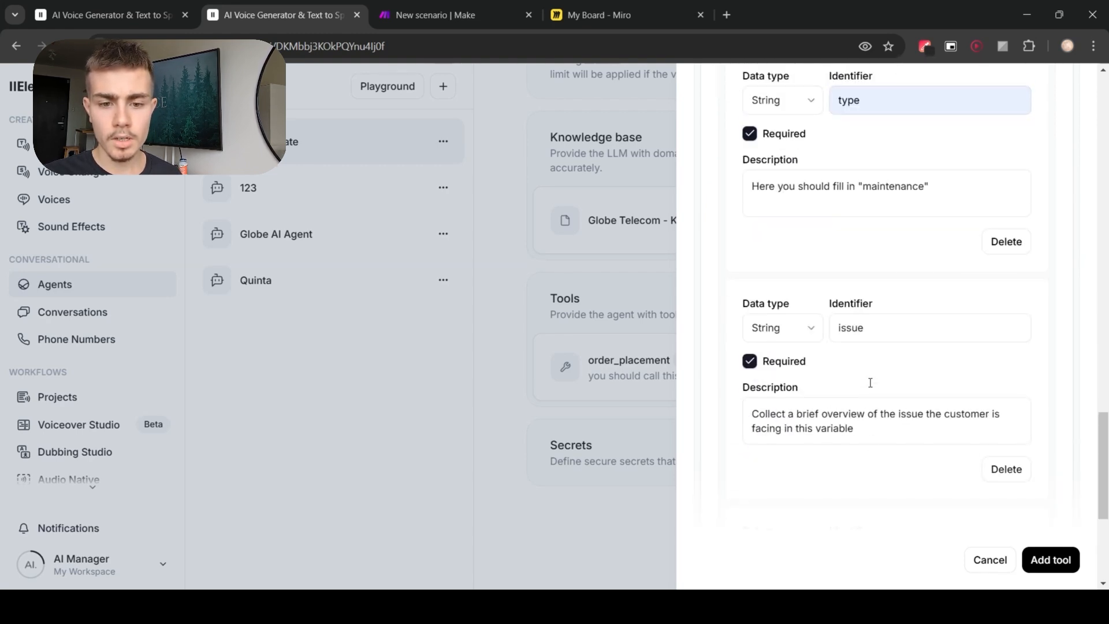
scroll(881, 399, up, 1)
scroll(885, 411, down, 1)
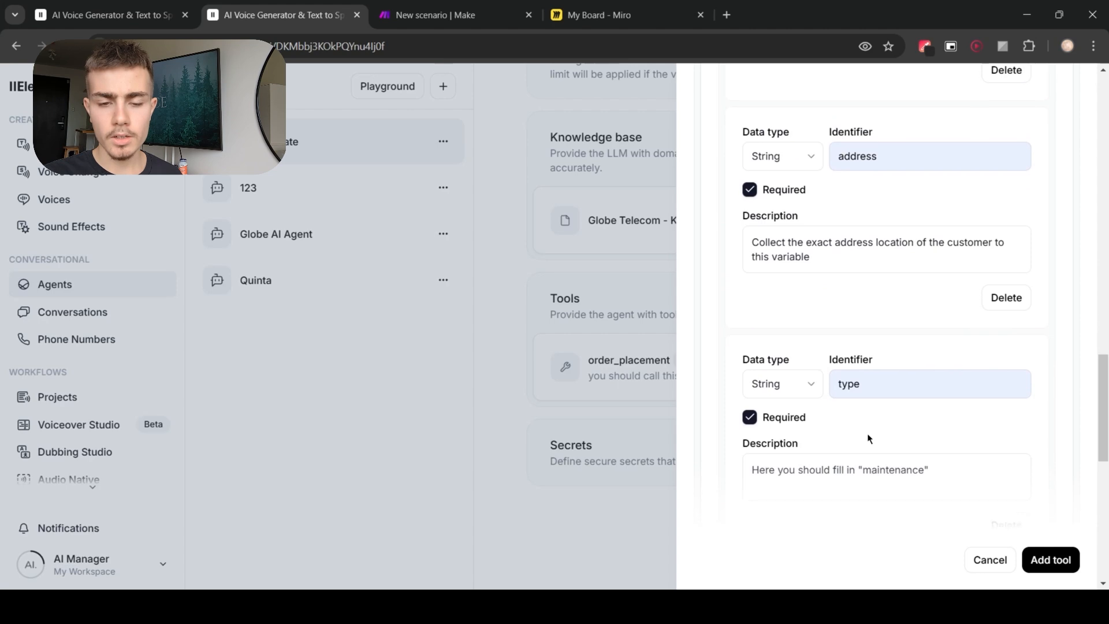
drag(862, 403, 925, 405)
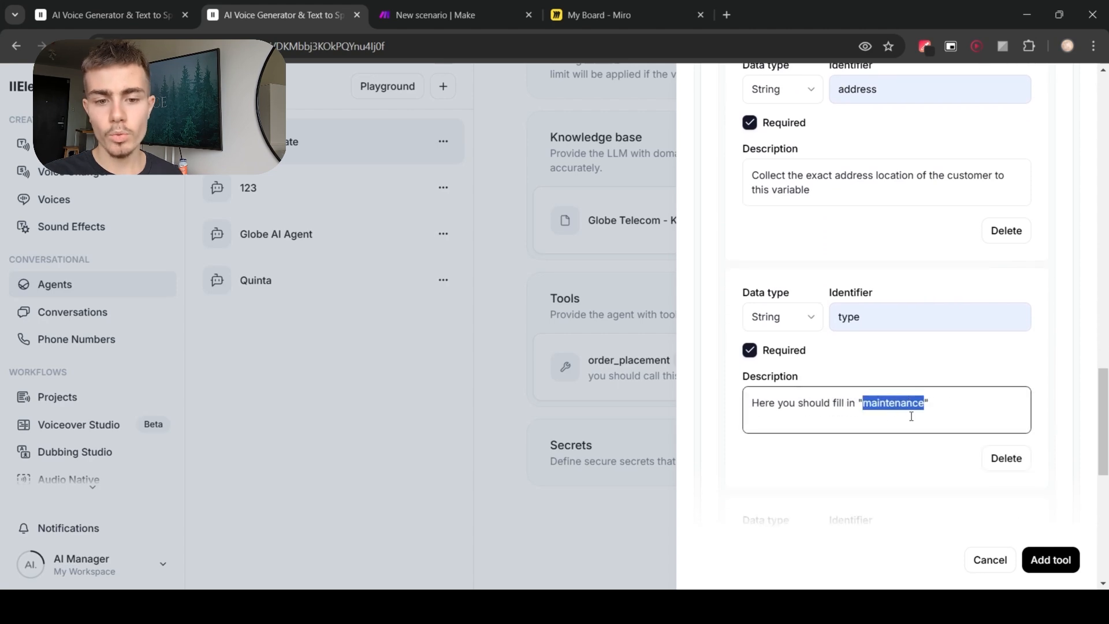
click(854, 464)
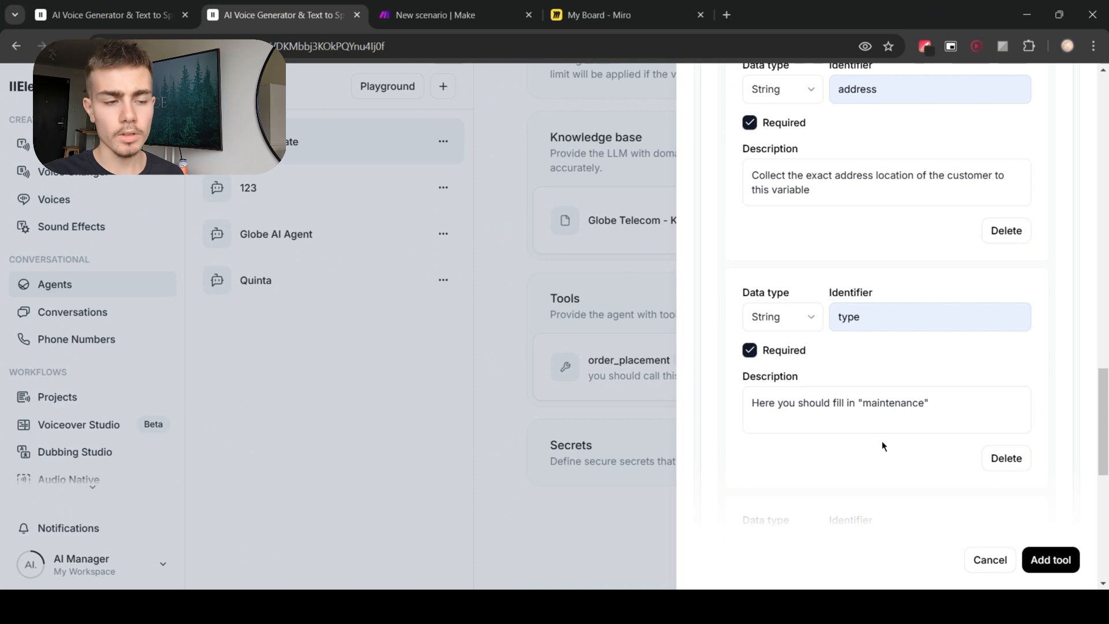
scroll(881, 441, down, 5)
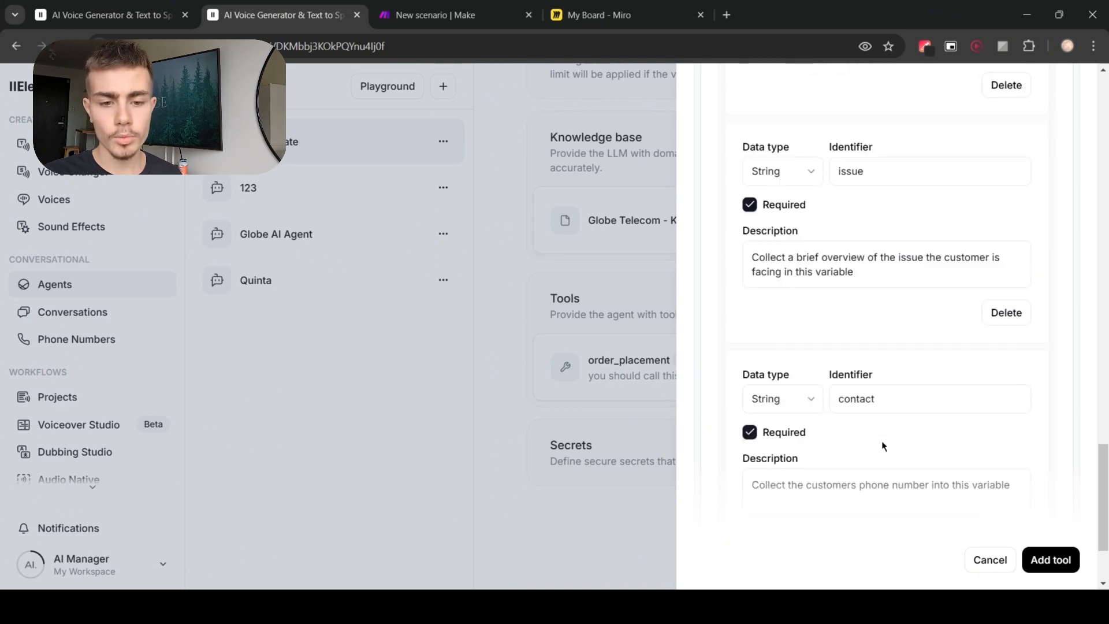
scroll(881, 441, up, 15)
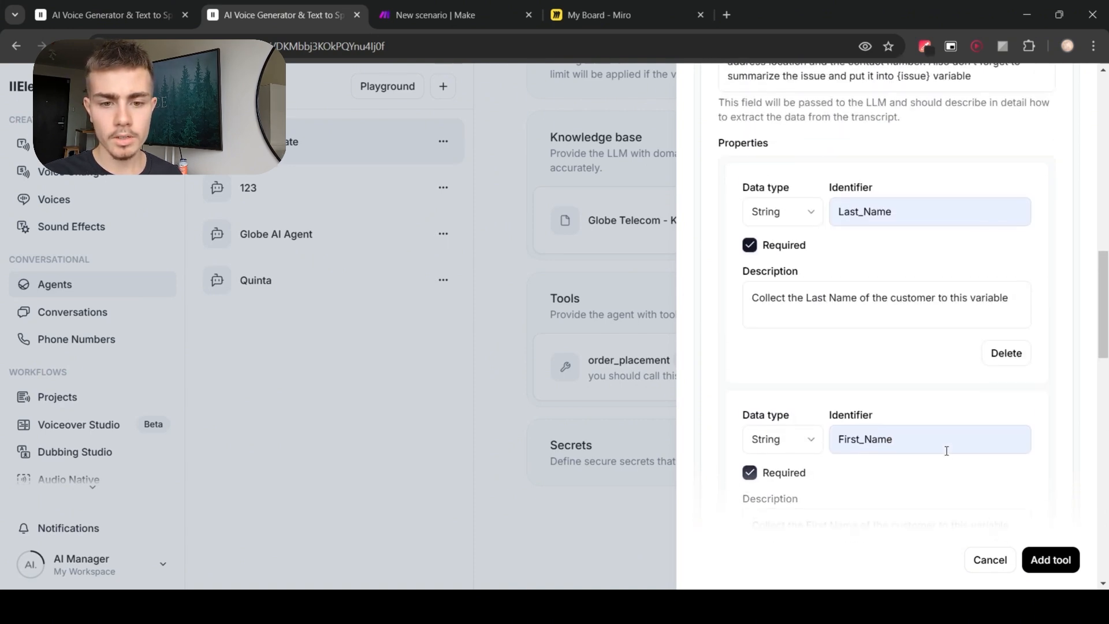
scroll(946, 450, up, 3)
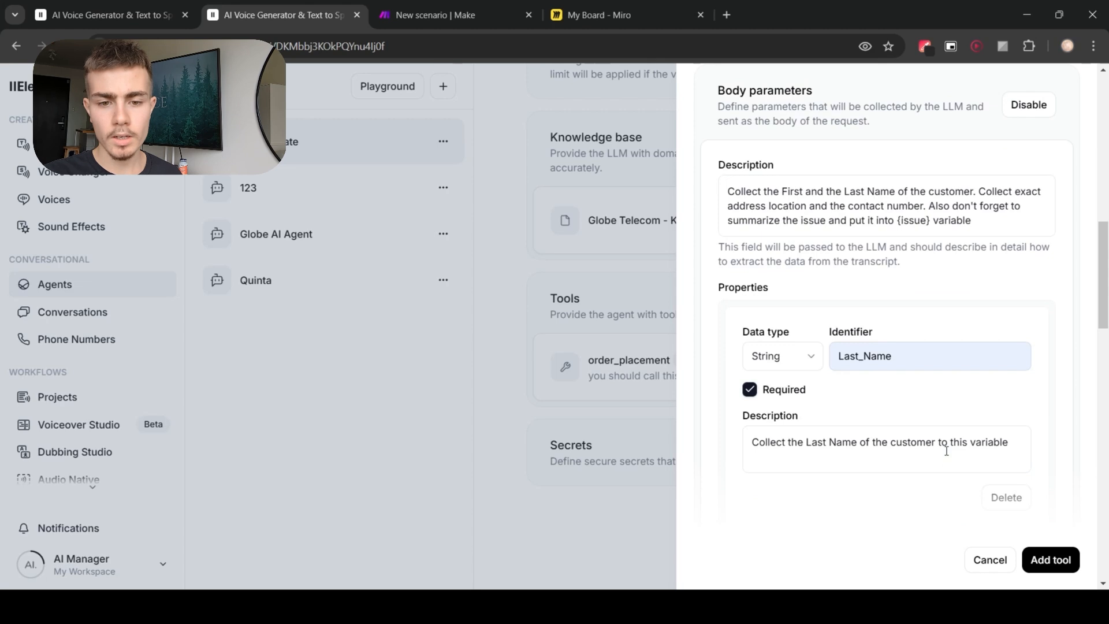
scroll(946, 451, down, 18)
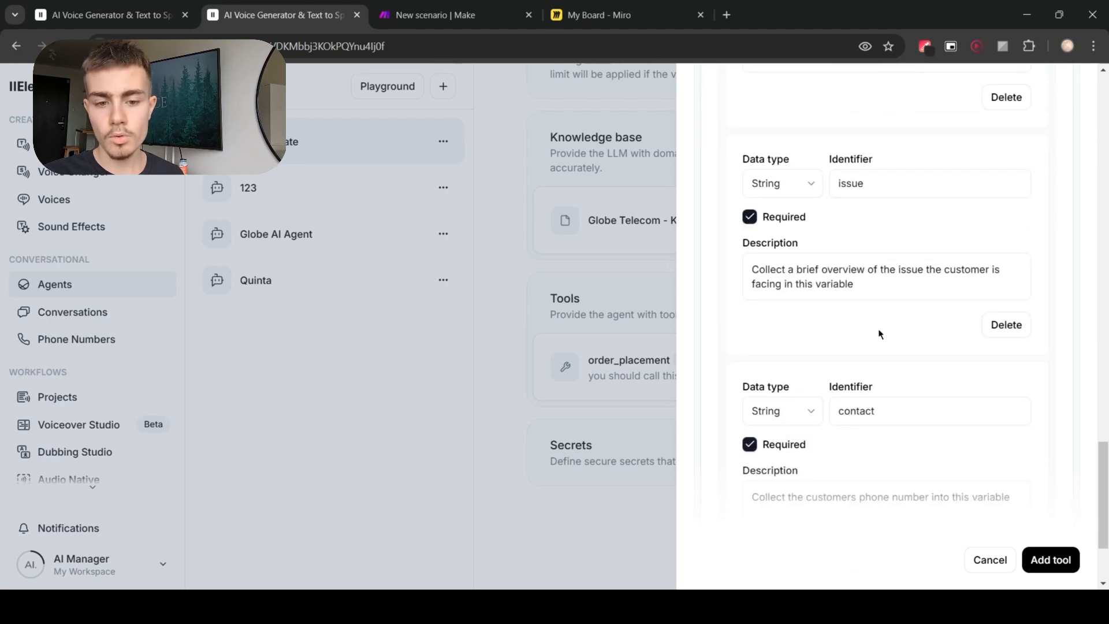
scroll(875, 404, up, 3)
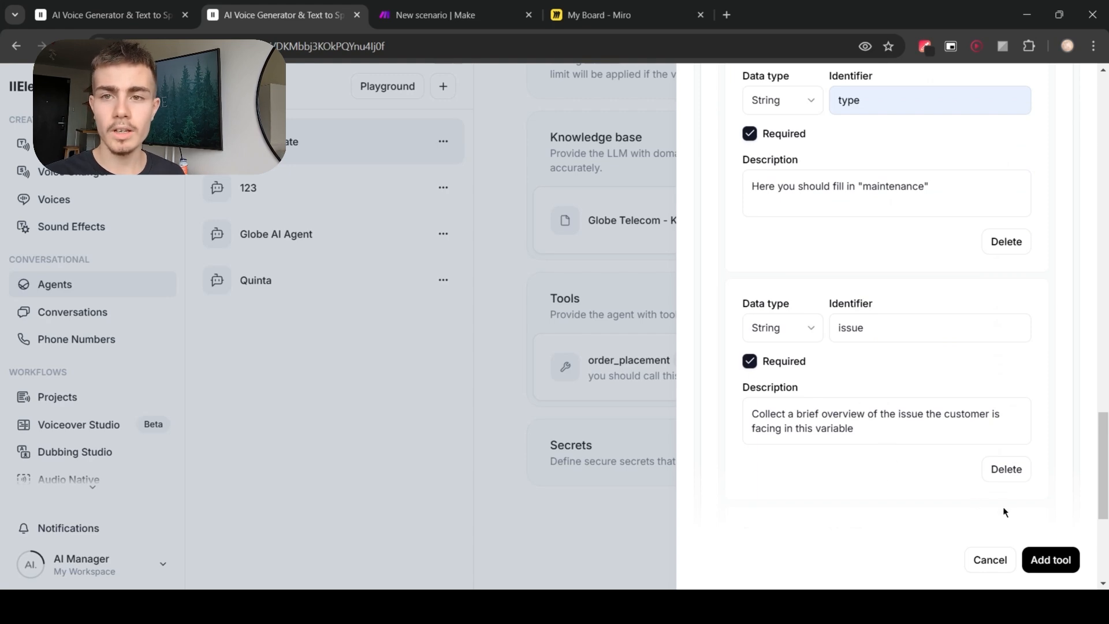
Step: Add the maintenance_request webhook tool to the agent and save the agent's changes
click(1071, 561)
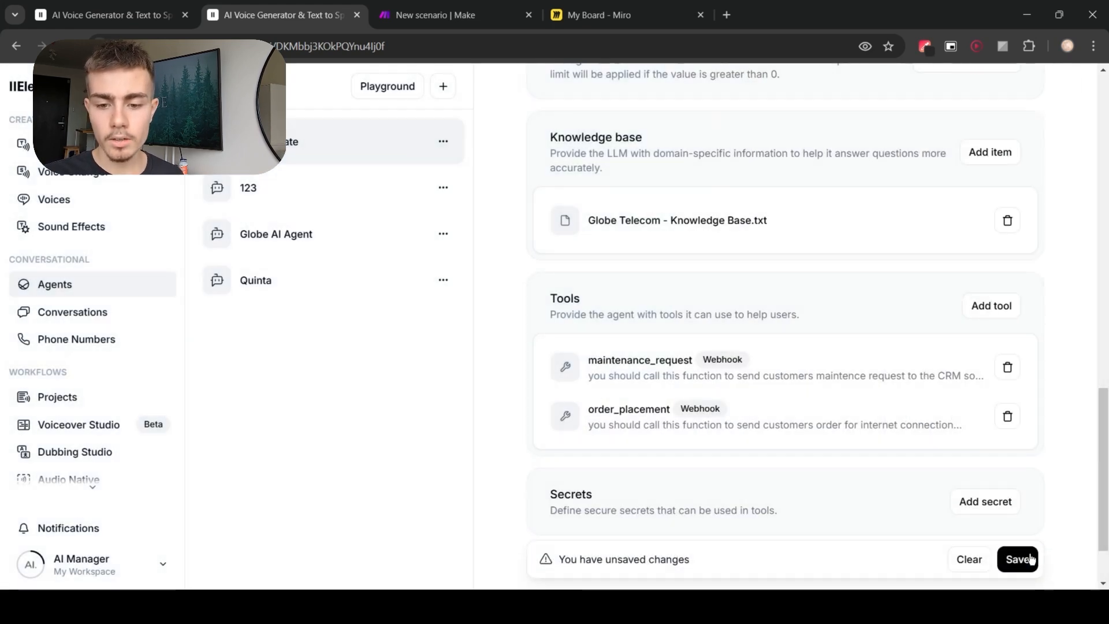
click(1020, 559)
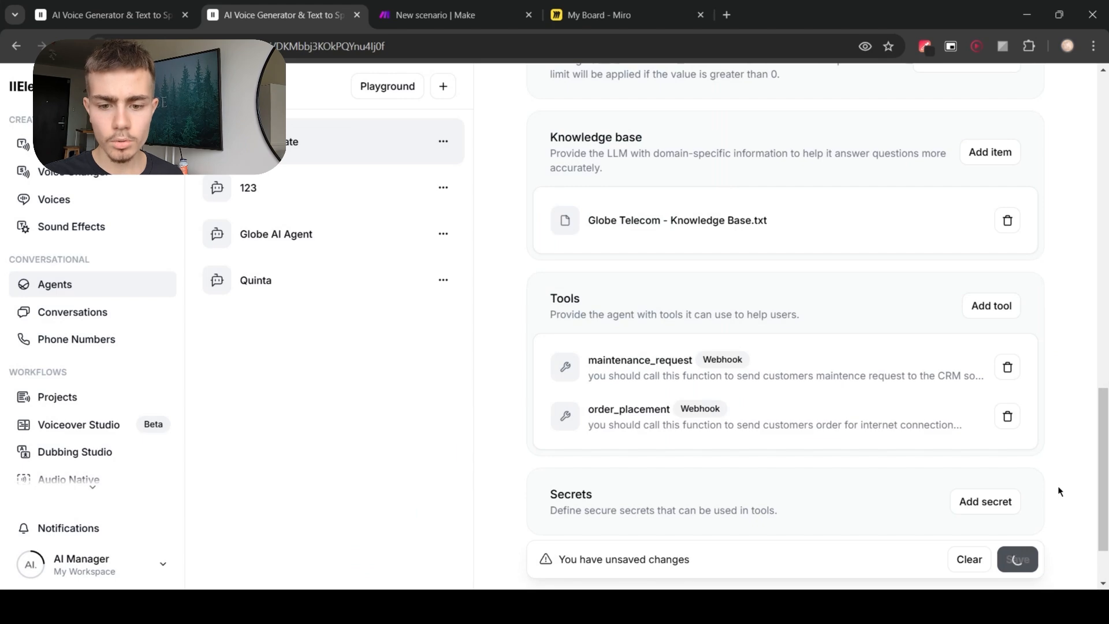
scroll(1059, 487, up, 15)
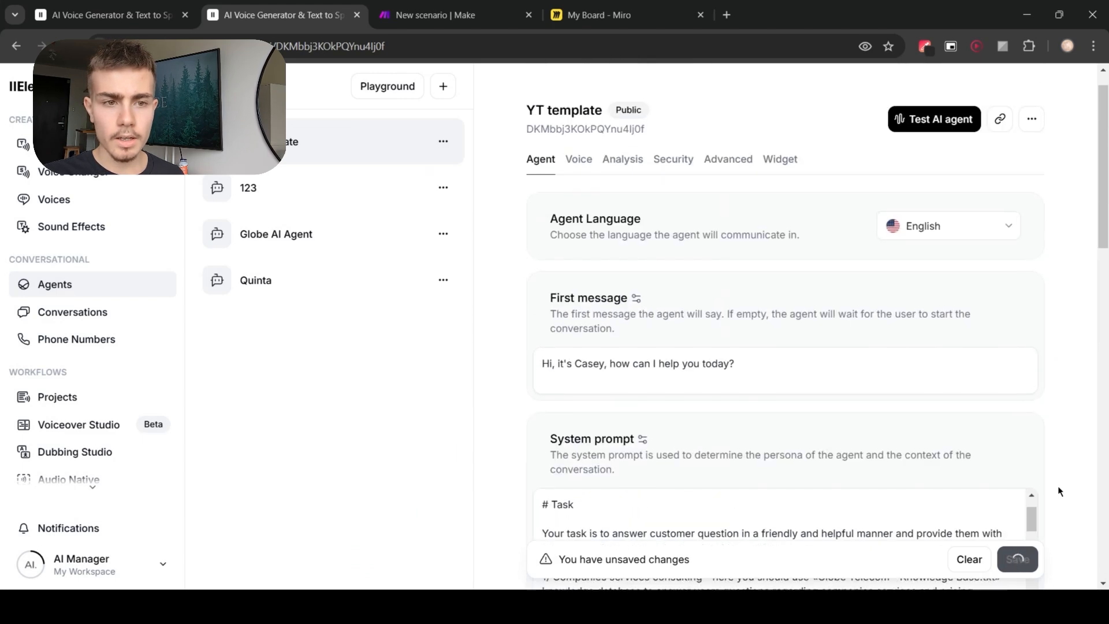
Step: In the Make scenario, add a Telegram Bot Send a Text Message or a Reply module on the router's second route
click(439, 14)
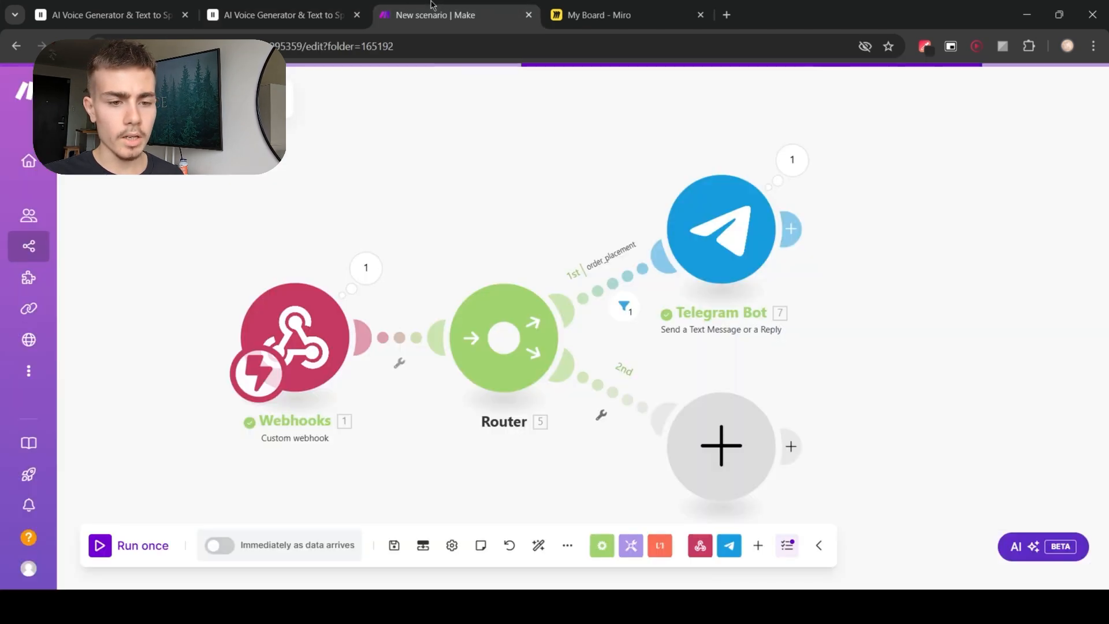
drag(522, 251, 511, 199)
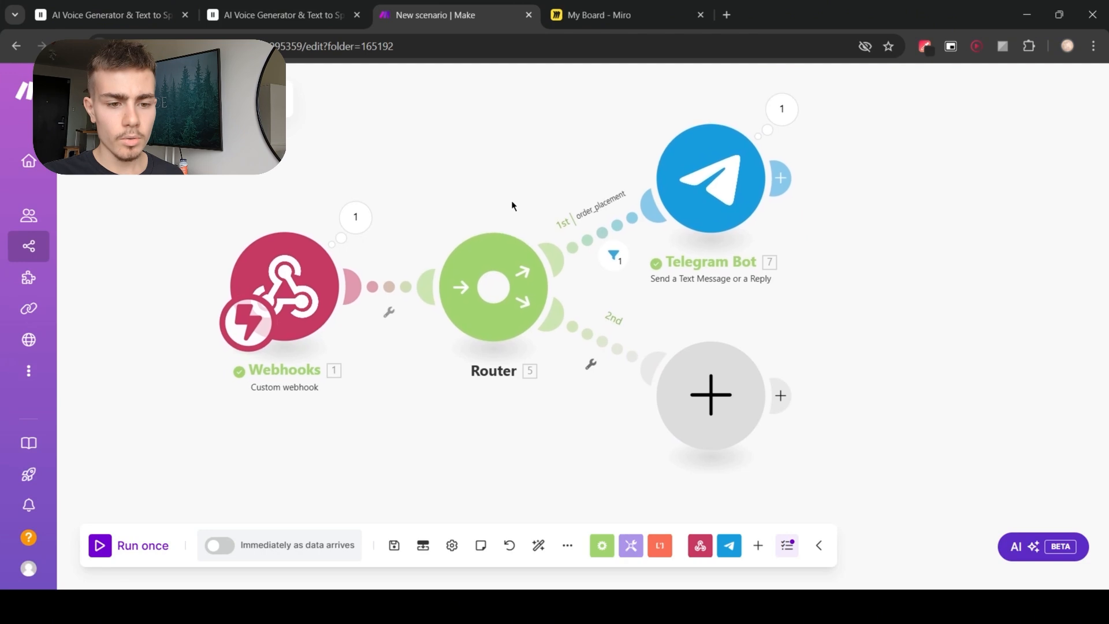
click(676, 374)
click(820, 308)
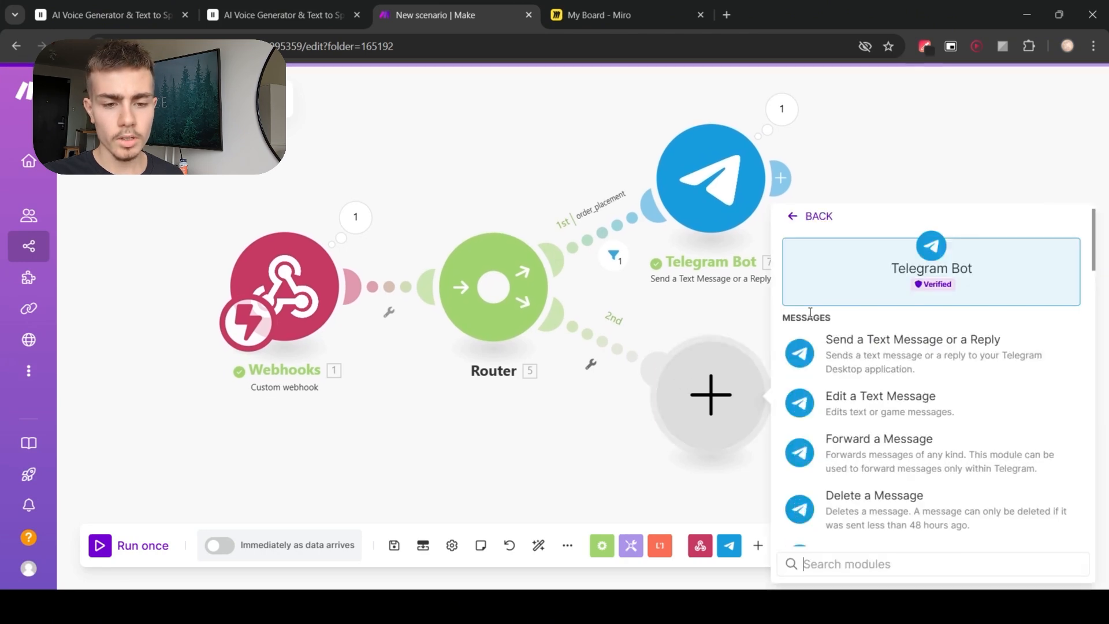
click(822, 362)
click(537, 388)
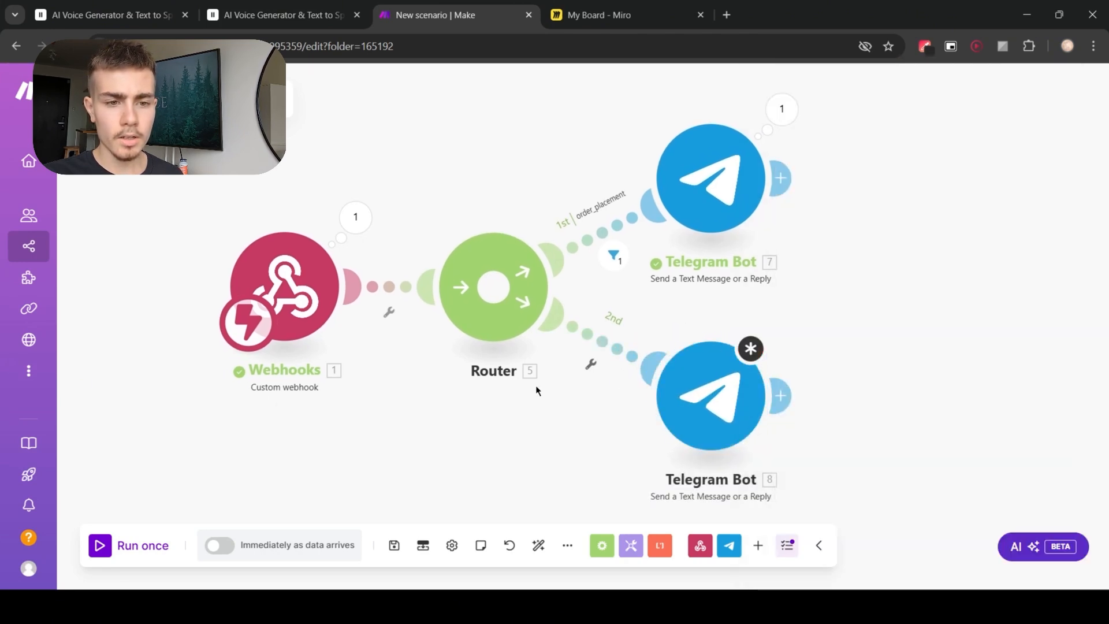
Step: Set up the second route's filter labelled maintenance_request with condition type equal to maintenance
click(604, 343)
click(691, 245)
text(maintenance_request)
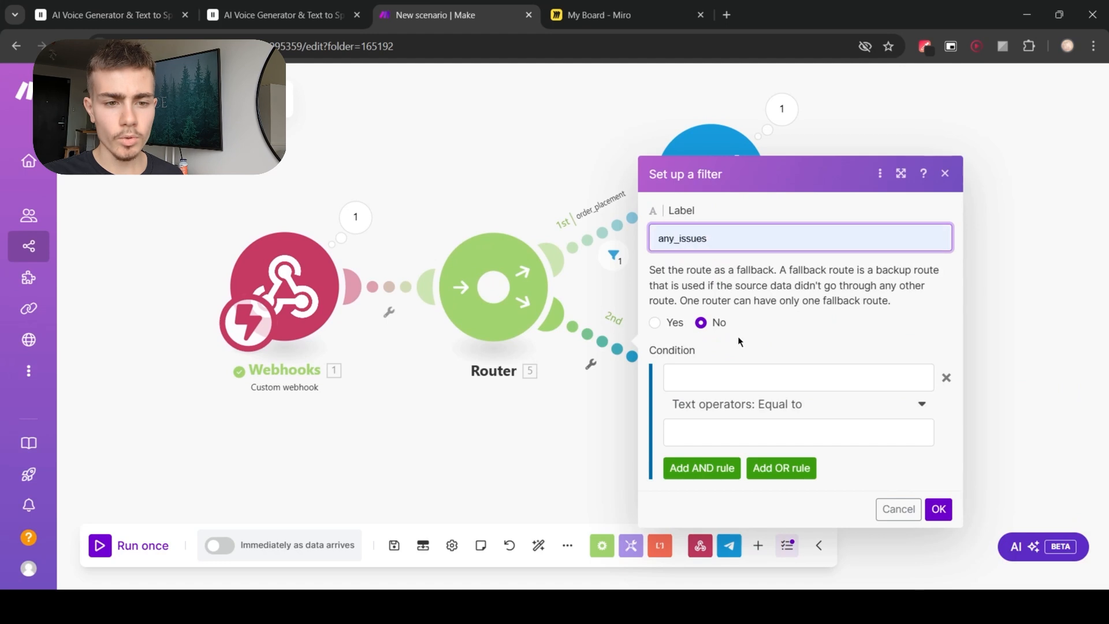
click(713, 374)
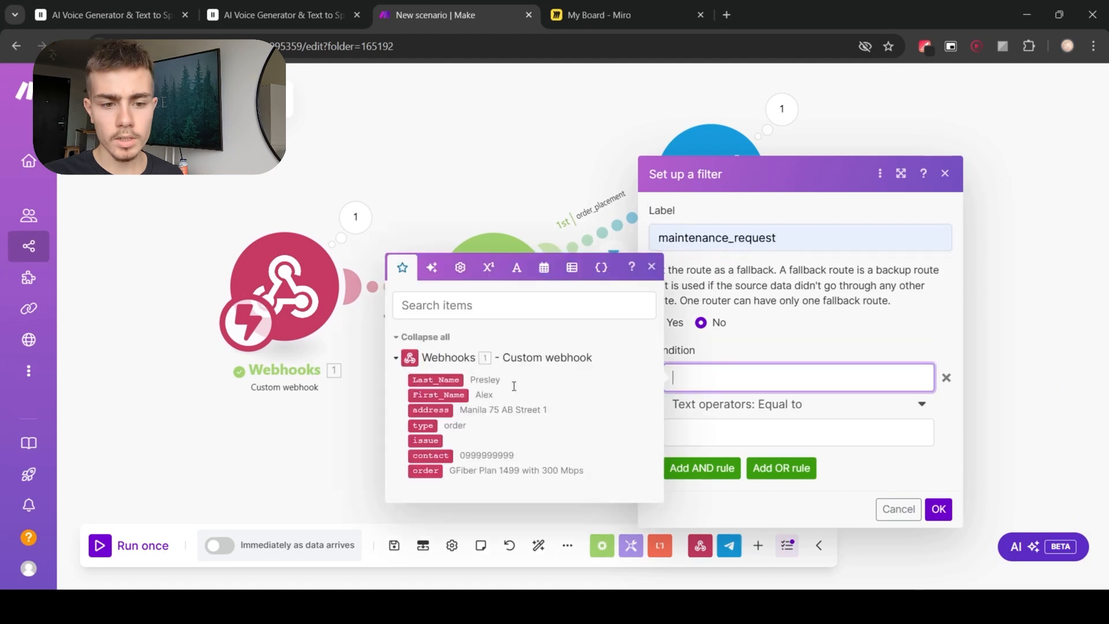
click(415, 426)
click(767, 433)
text(ma)
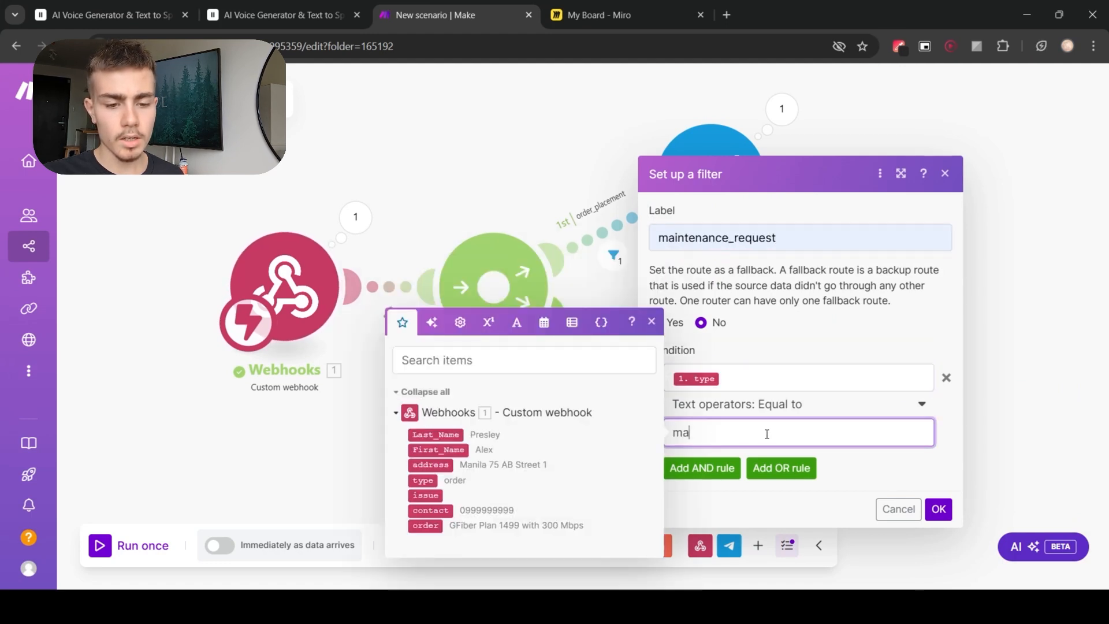
text(inta)
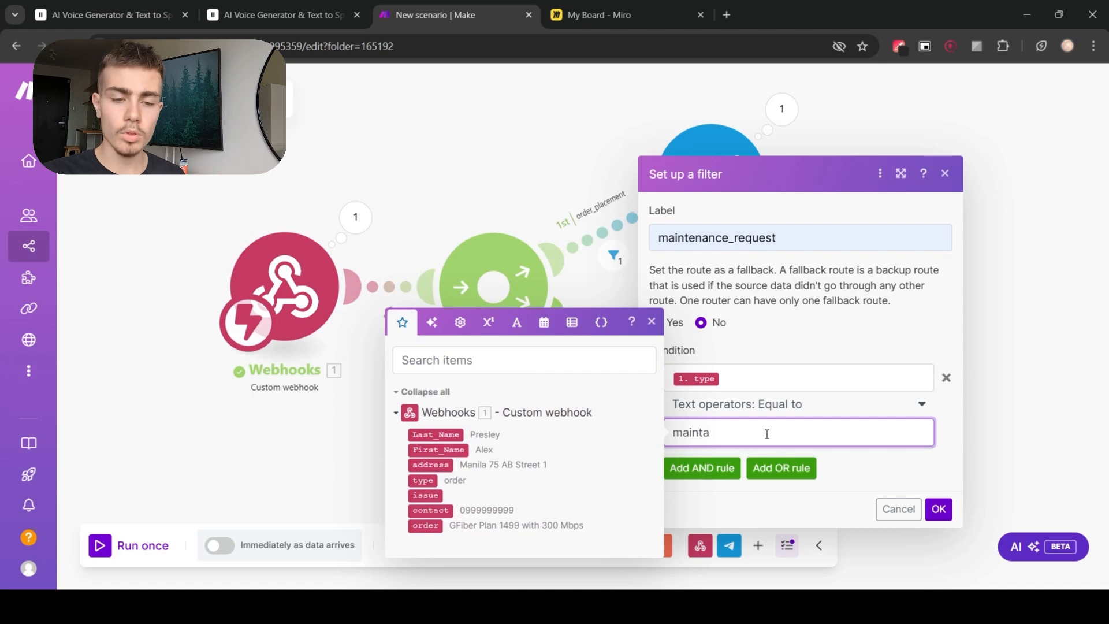
key(BackSpace)
text(enac)
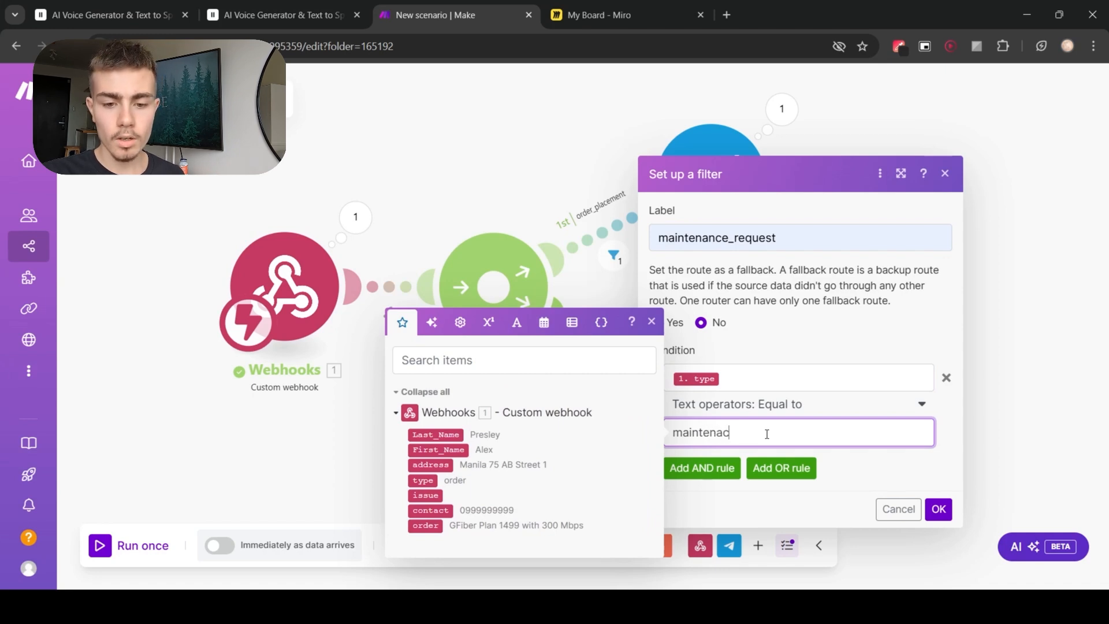
key(BackSpace)
text(nce)
click(938, 509)
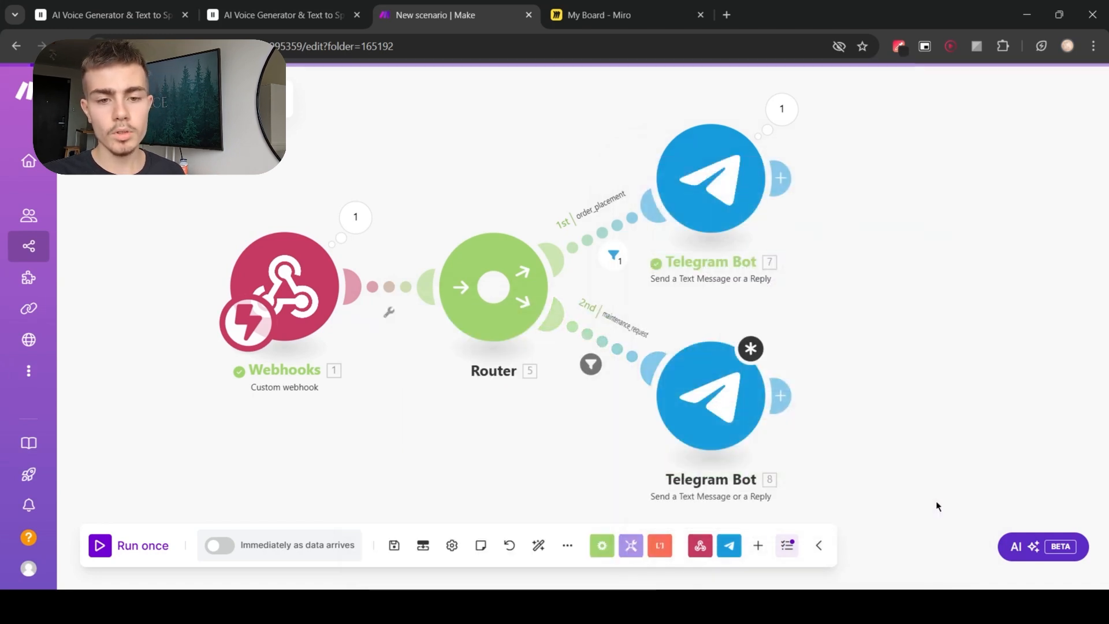
Step: Configure the second Telegram module with the YT template connection, the chat ID, and a message text mapping type, name, address, contact and issue
click(710, 396)
click(923, 152)
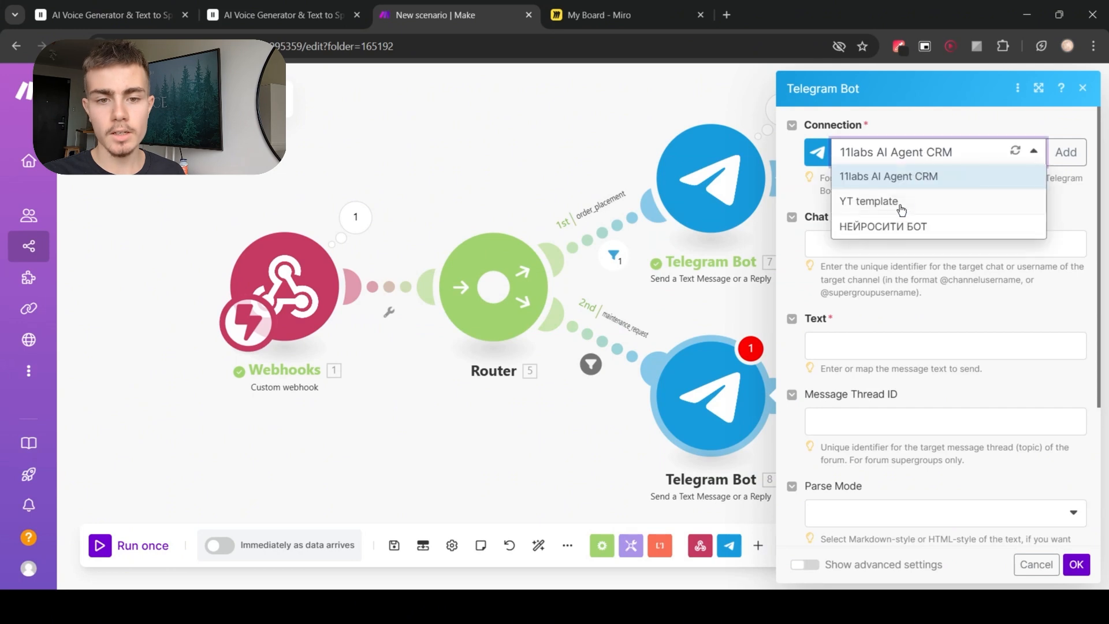
click(901, 202)
click(839, 243)
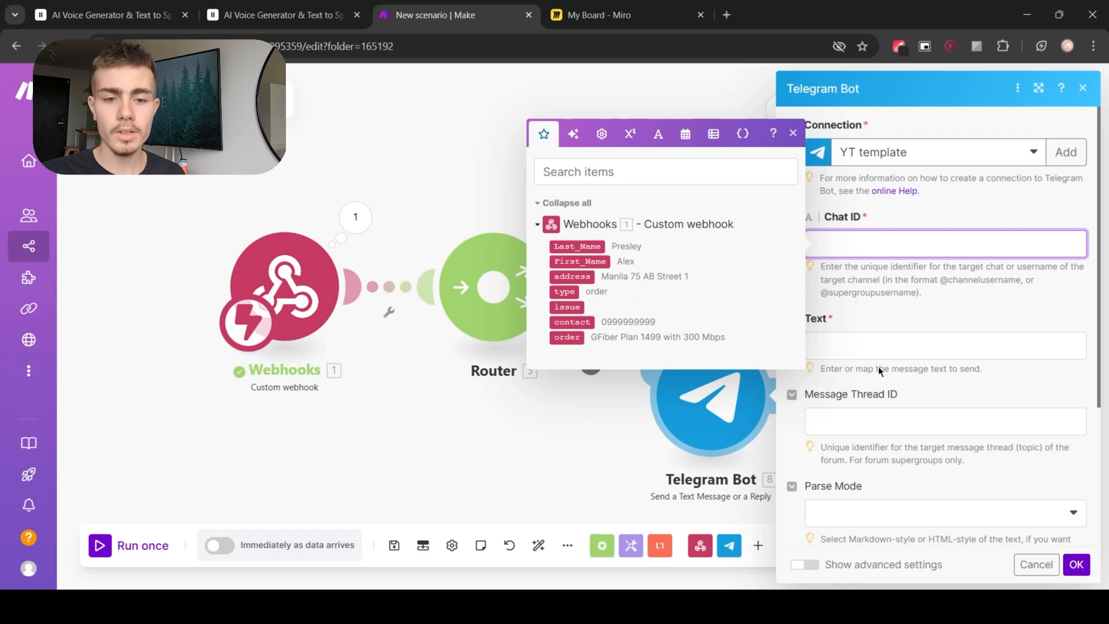
text(602174016)
click(878, 347)
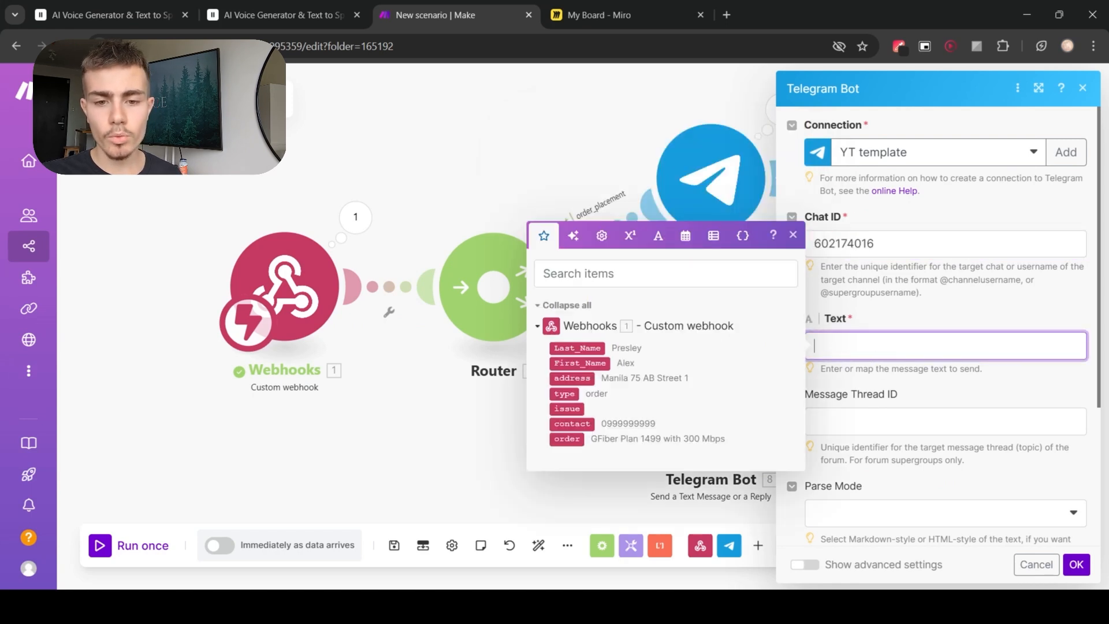
text(type of request: 1. type  Name: 1. First_Name 1. Last_Name Address: 1. address Contact: 1. contact  Issue: 1. issue)
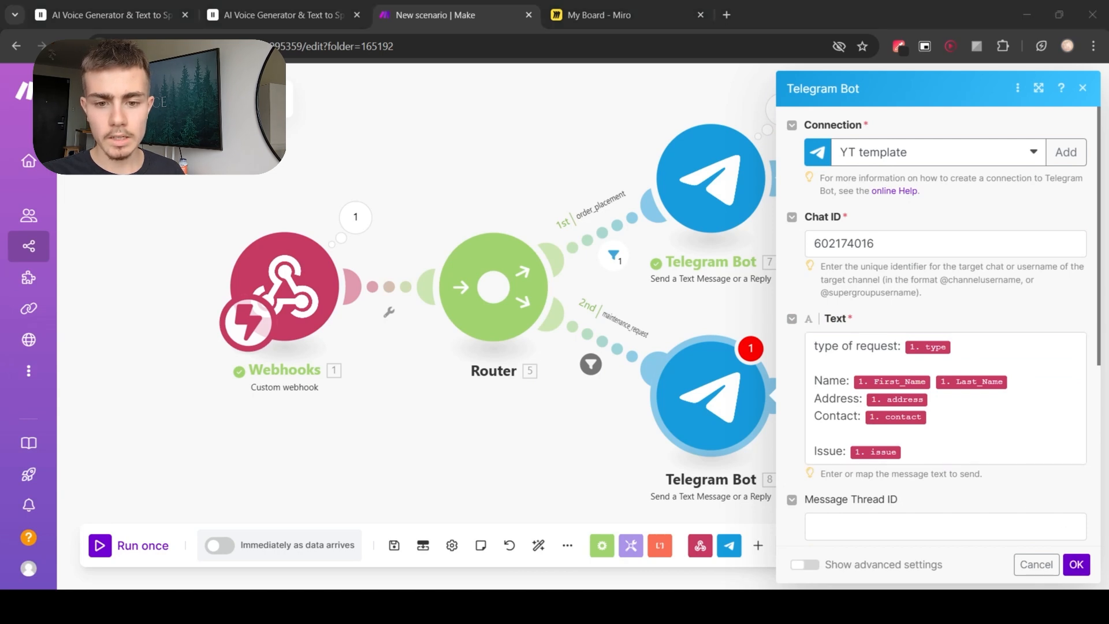
click(1028, 484)
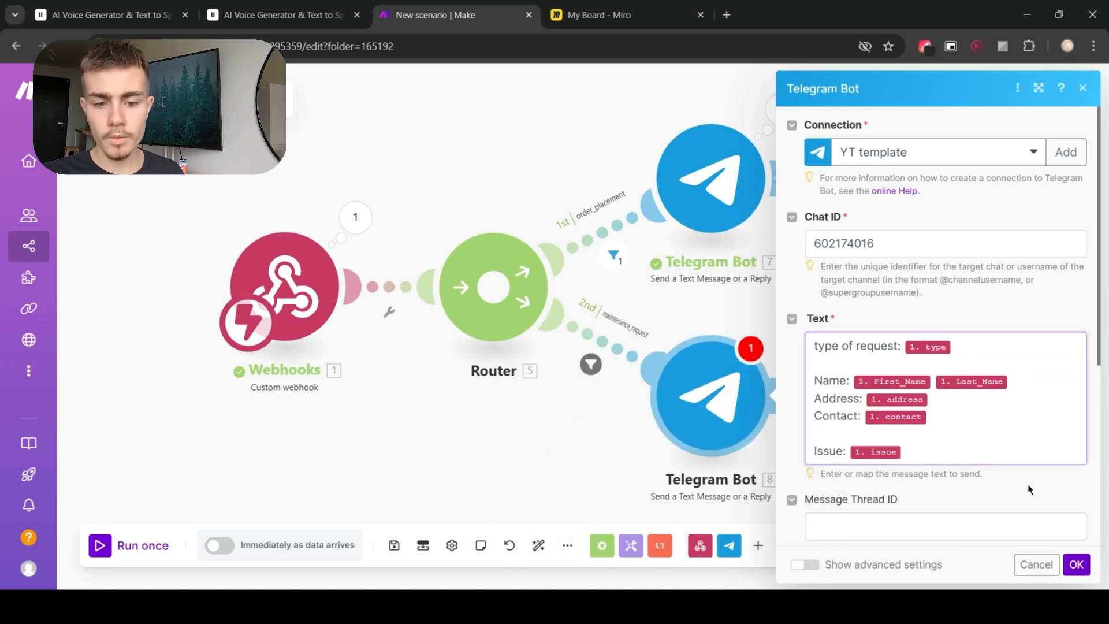
click(1077, 564)
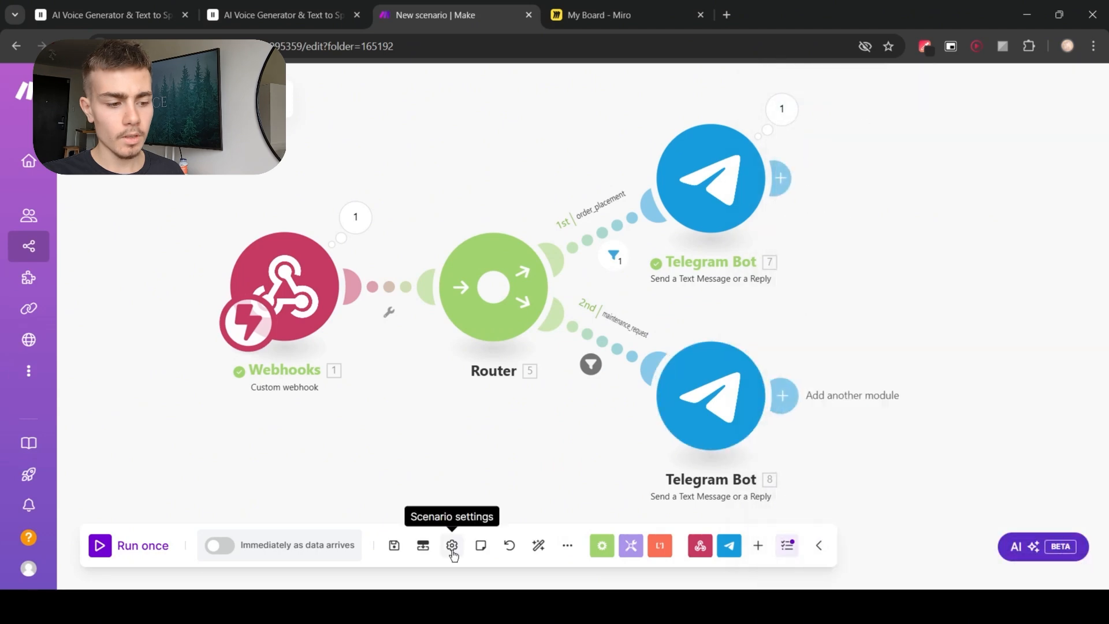
Step: Run the scenario once and hold a test call with the agent to submit a maintenance request, then end the call
click(110, 545)
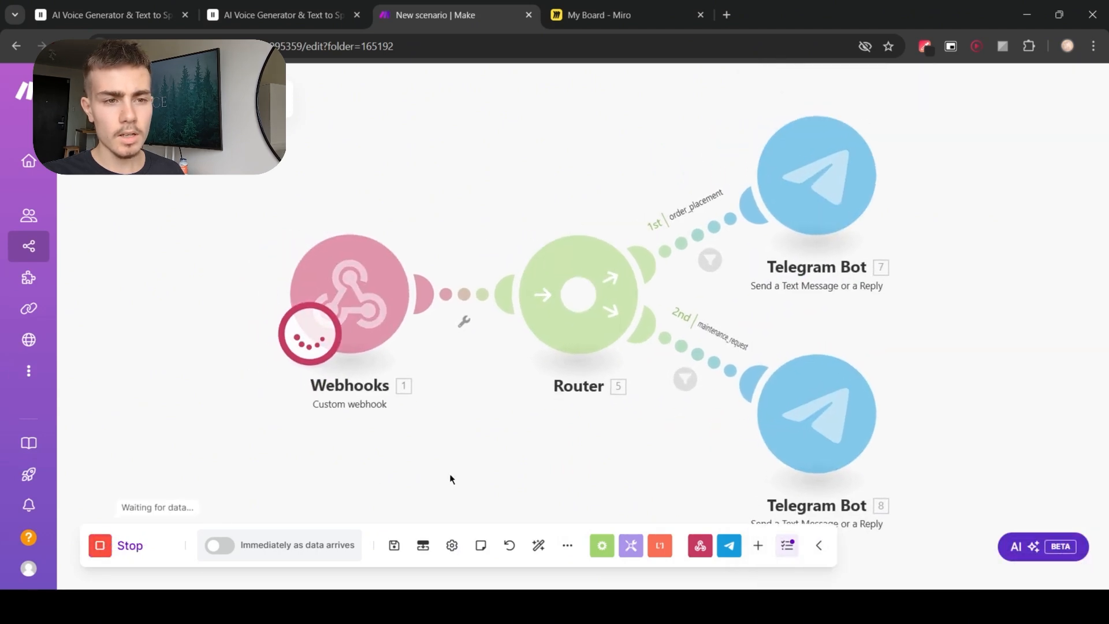
key(ctrl+shift+Tab)
click(647, 327)
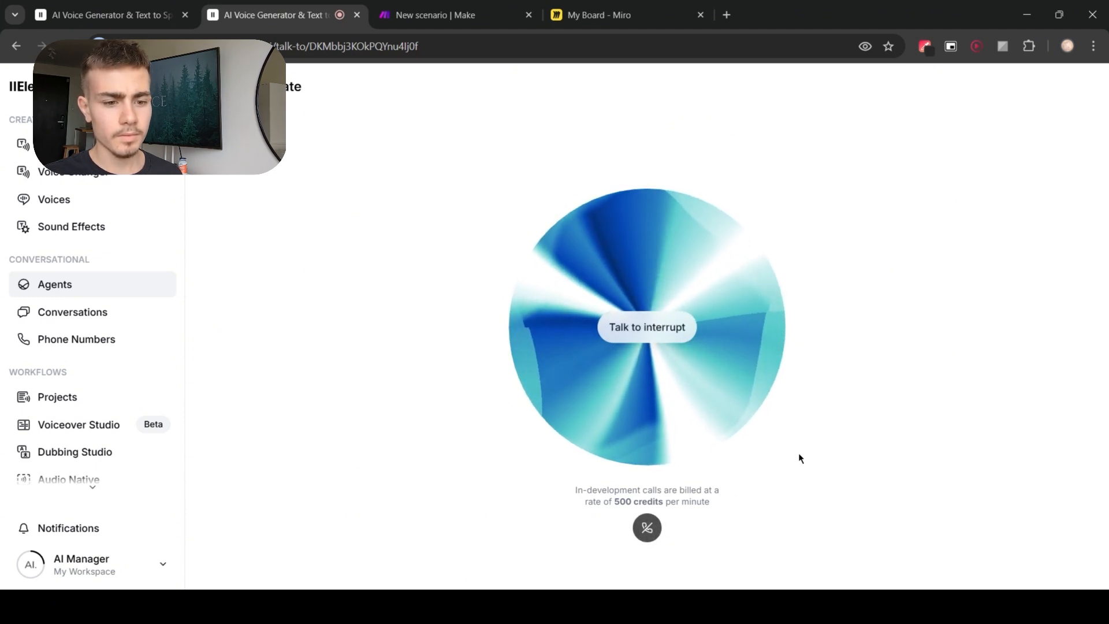
click(647, 528)
Step: Inspect the second Telegram module's execution input and output bundles for the maintenance message
click(430, 15)
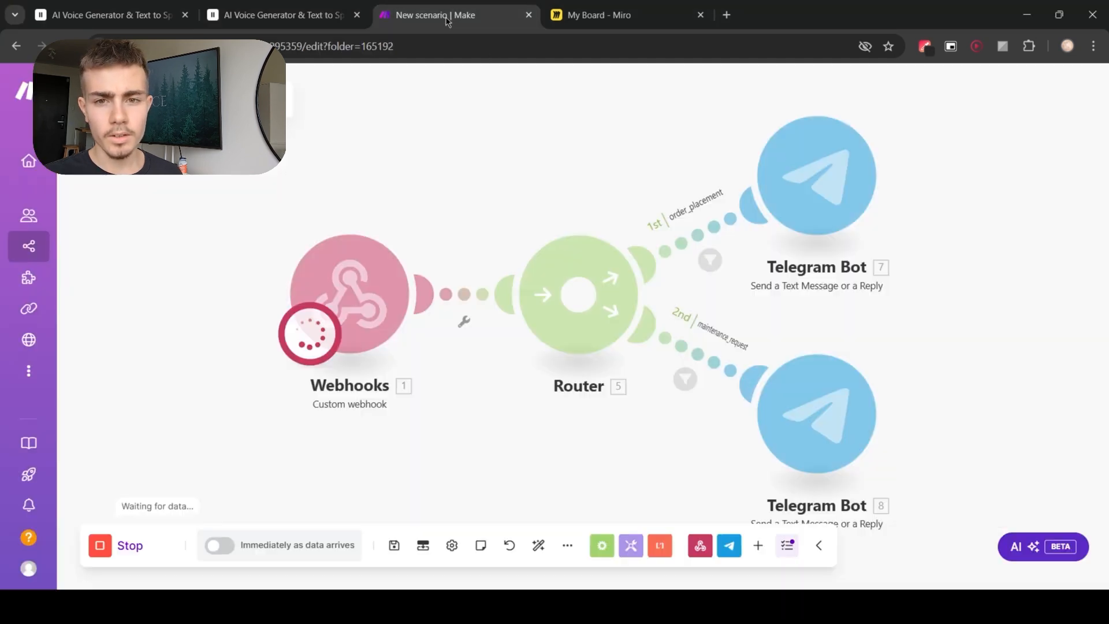
scroll(654, 439, down, 3)
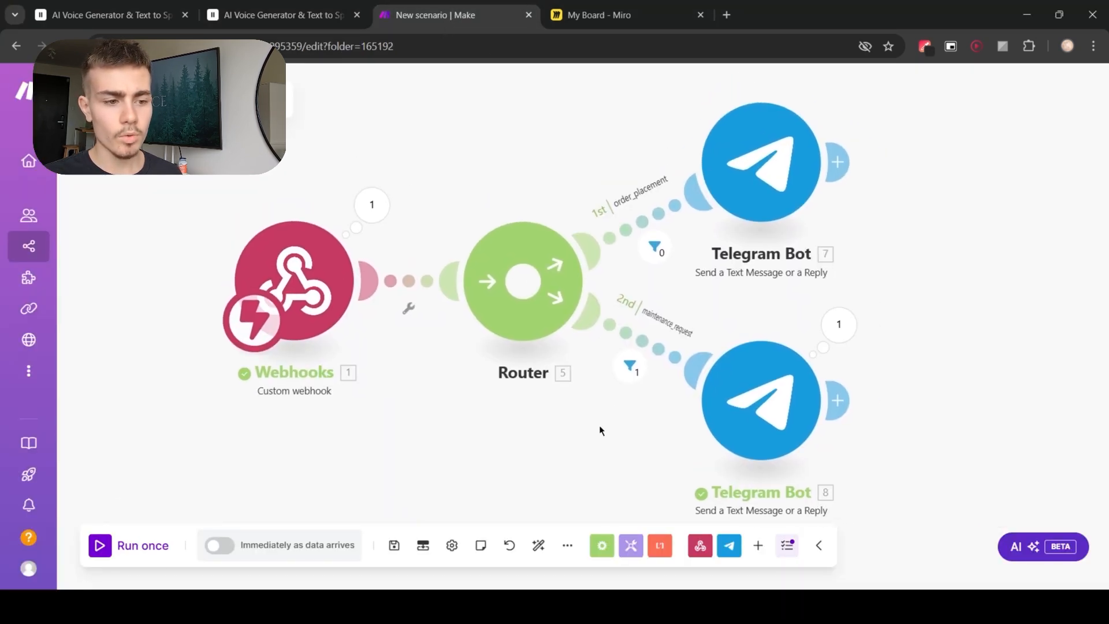
click(791, 335)
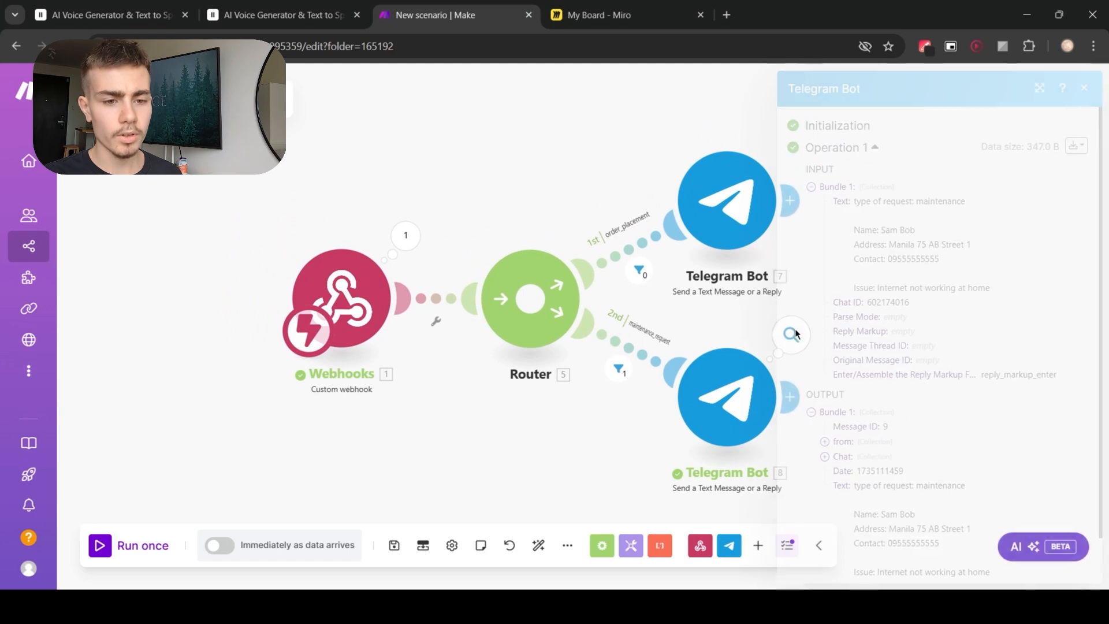
scroll(899, 374, down, 1)
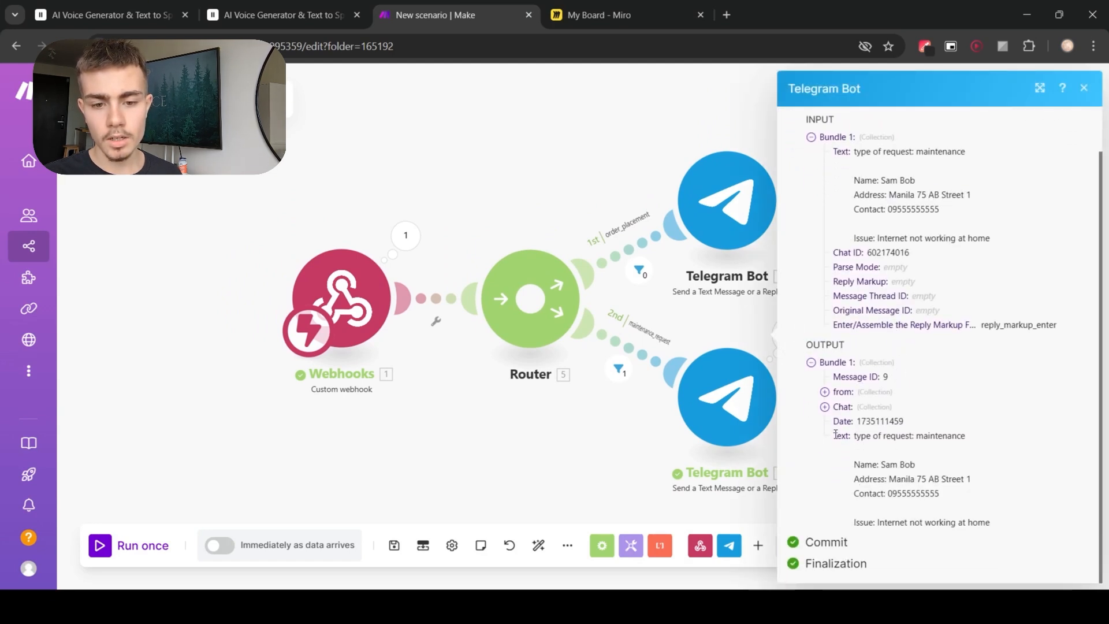
drag(835, 434, 1003, 537)
click(1004, 512)
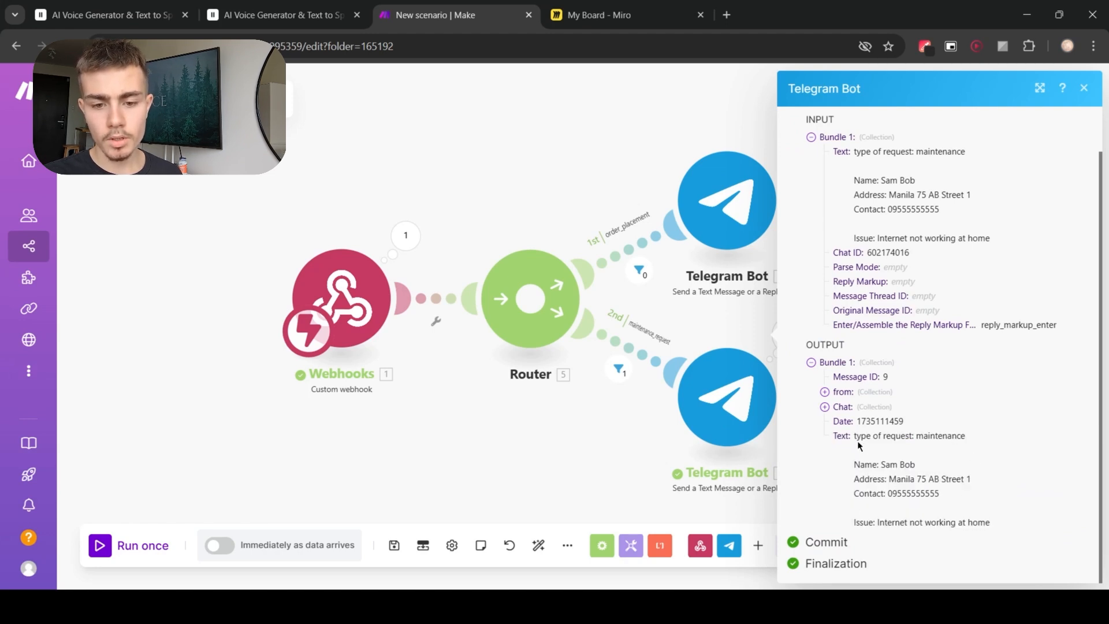
drag(890, 479, 975, 484)
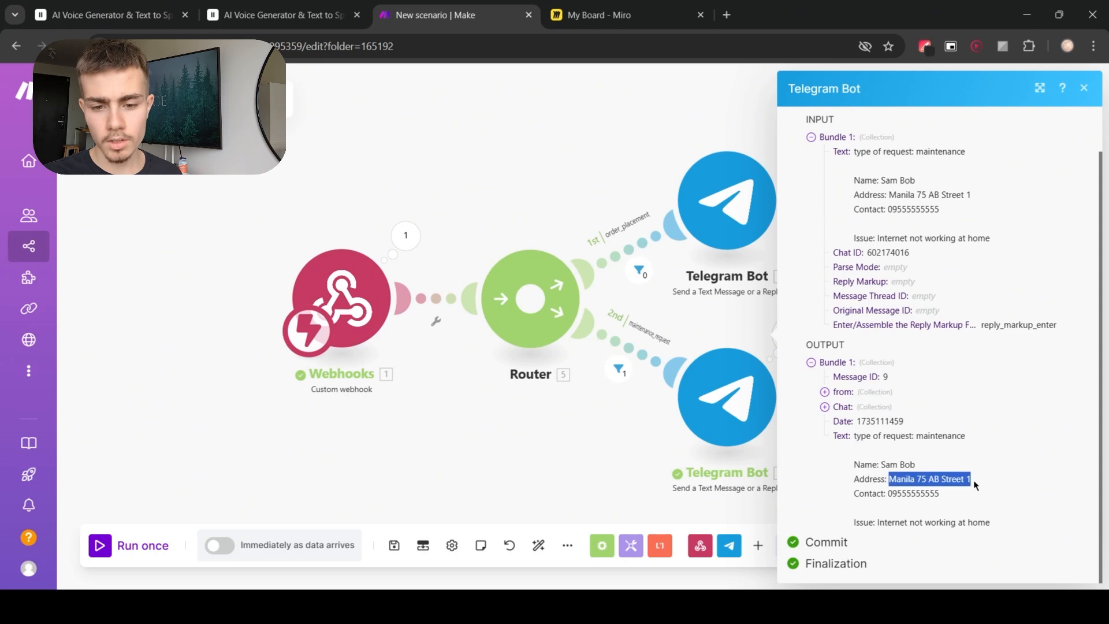
click(972, 481)
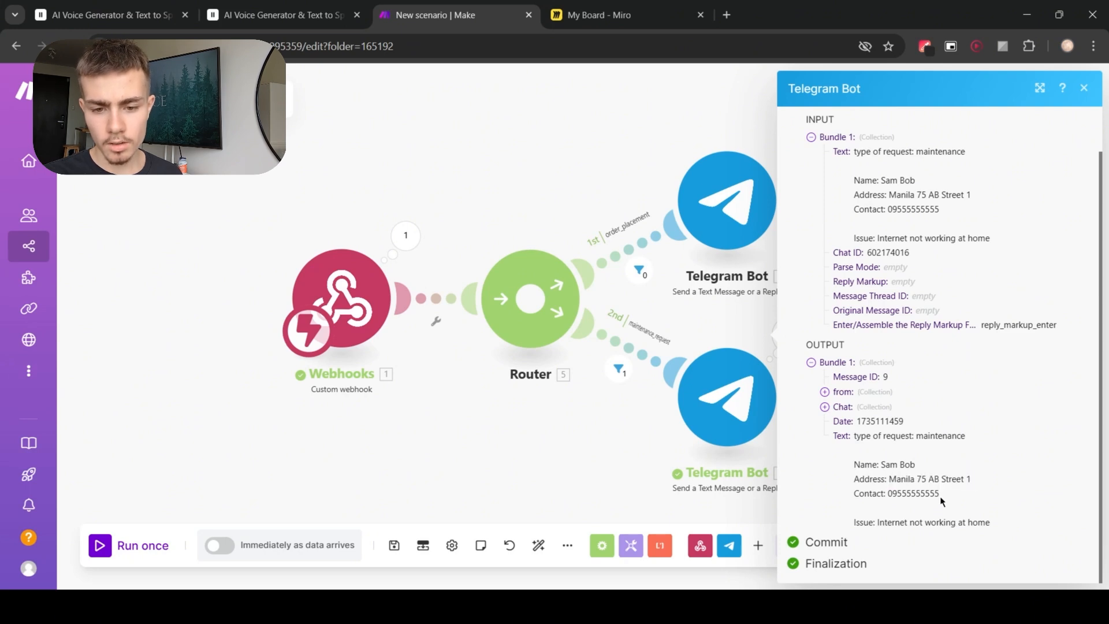
drag(941, 490, 1018, 532)
click(889, 490)
click(992, 525)
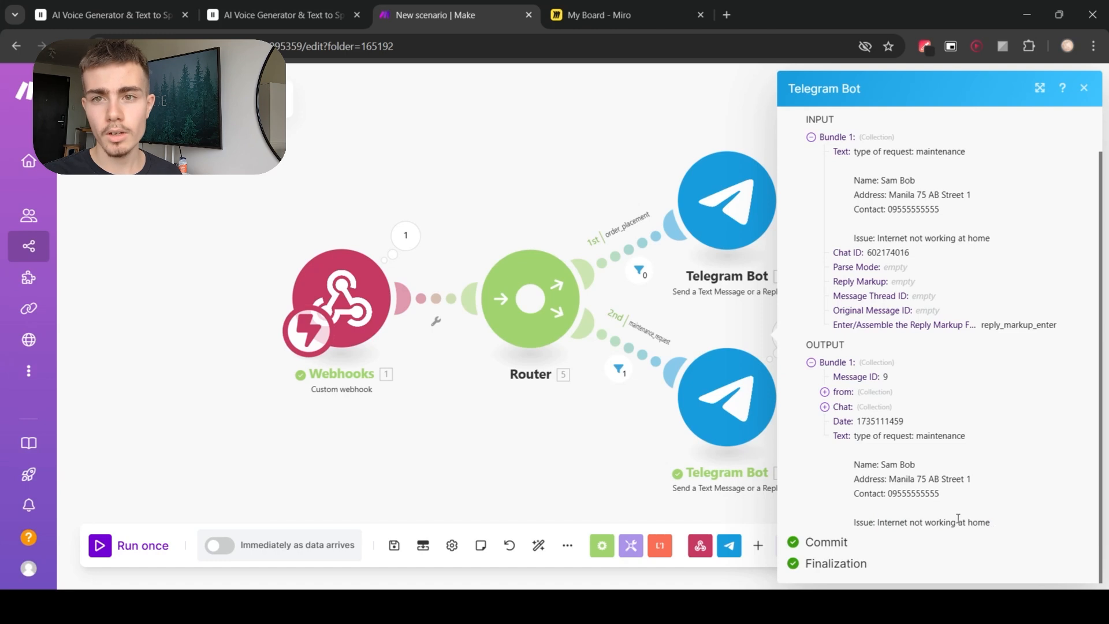
click(1086, 90)
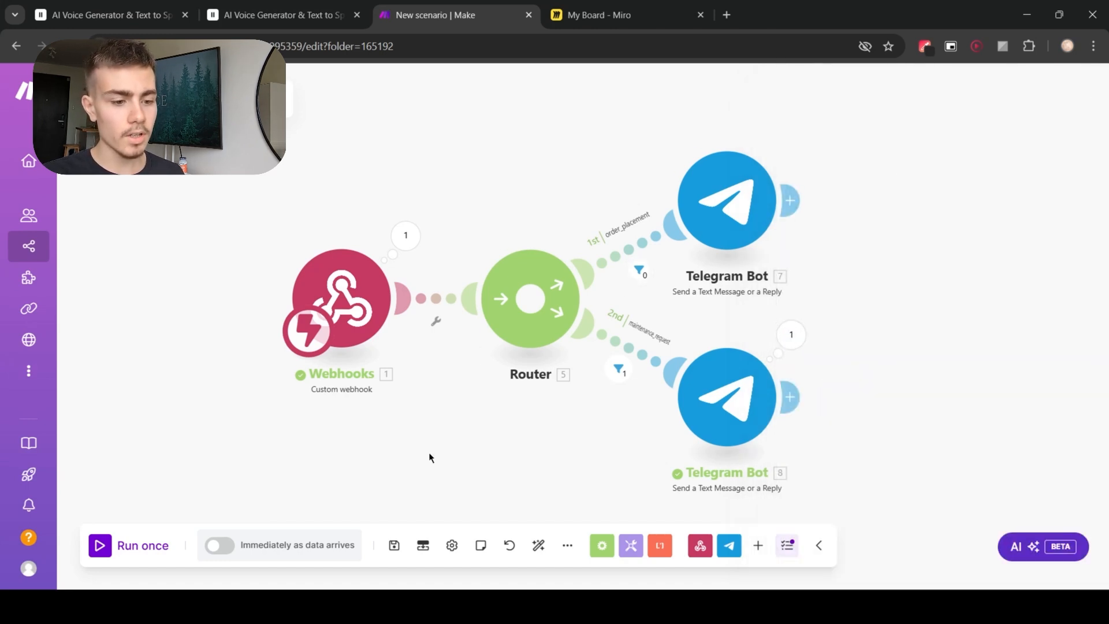
Step: Save the scenario and return to the YT template agent's settings in ElevenLabs
click(396, 545)
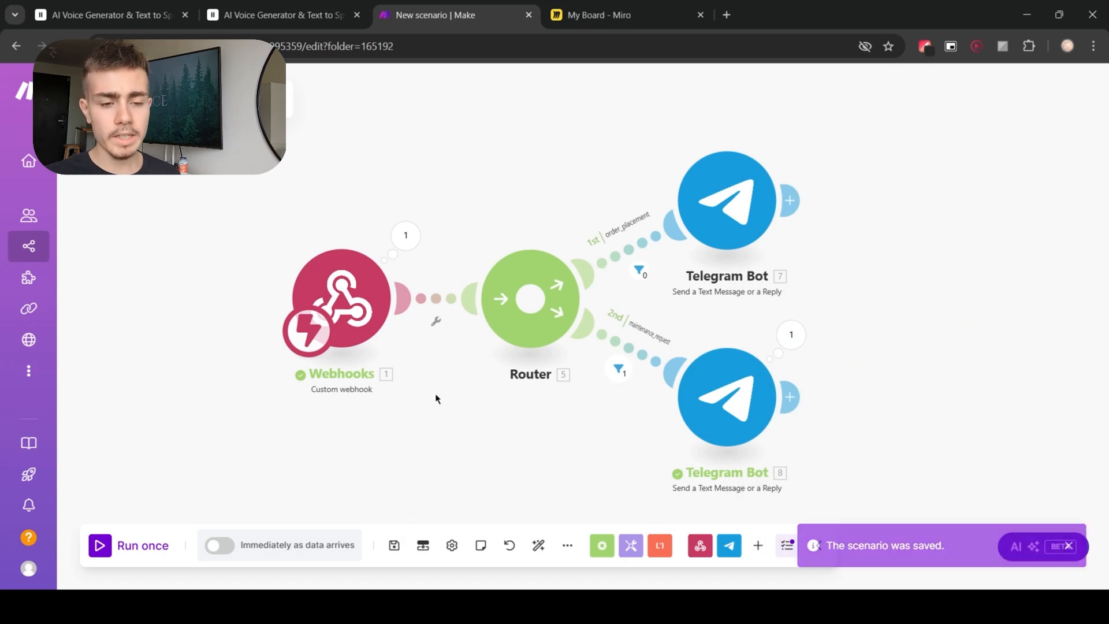
click(300, 15)
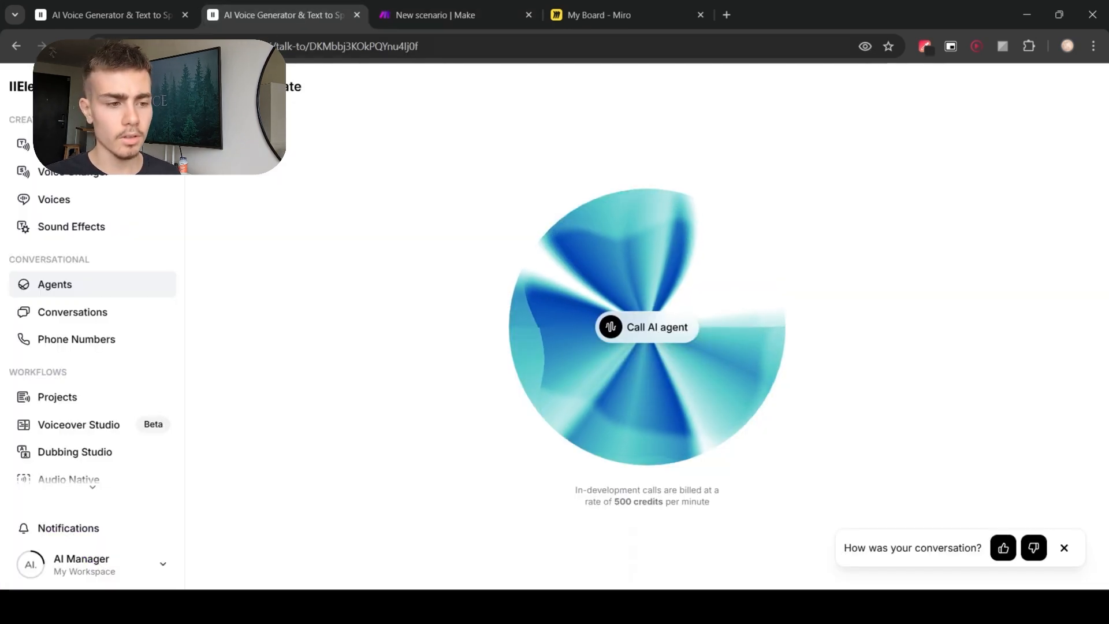
click(208, 87)
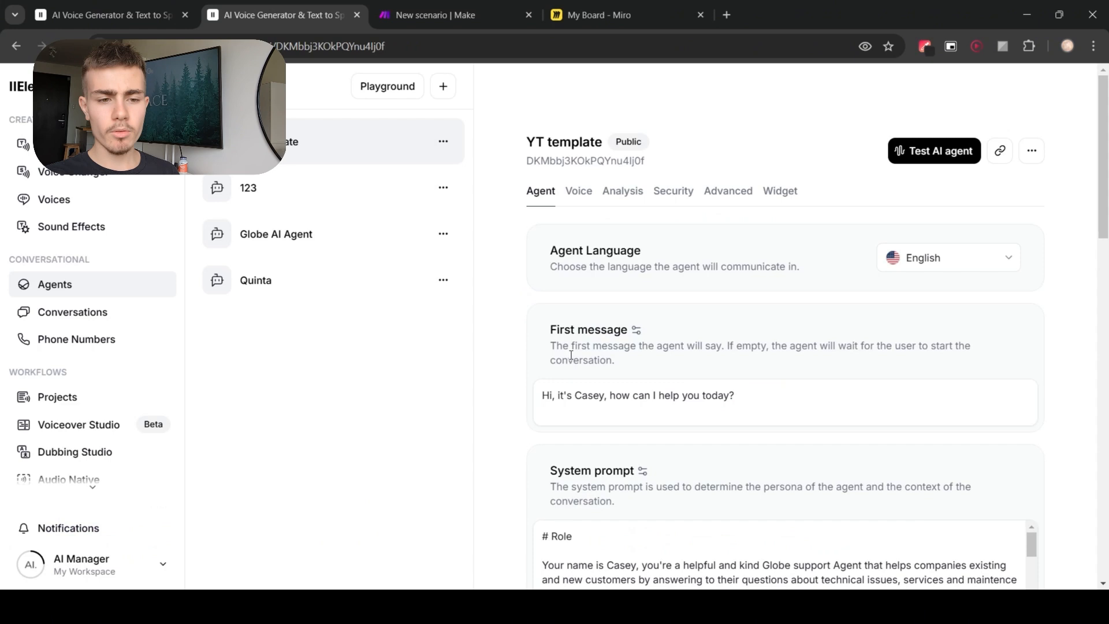
Step: Browse the agent's voice options and preview the Chris voice
click(579, 191)
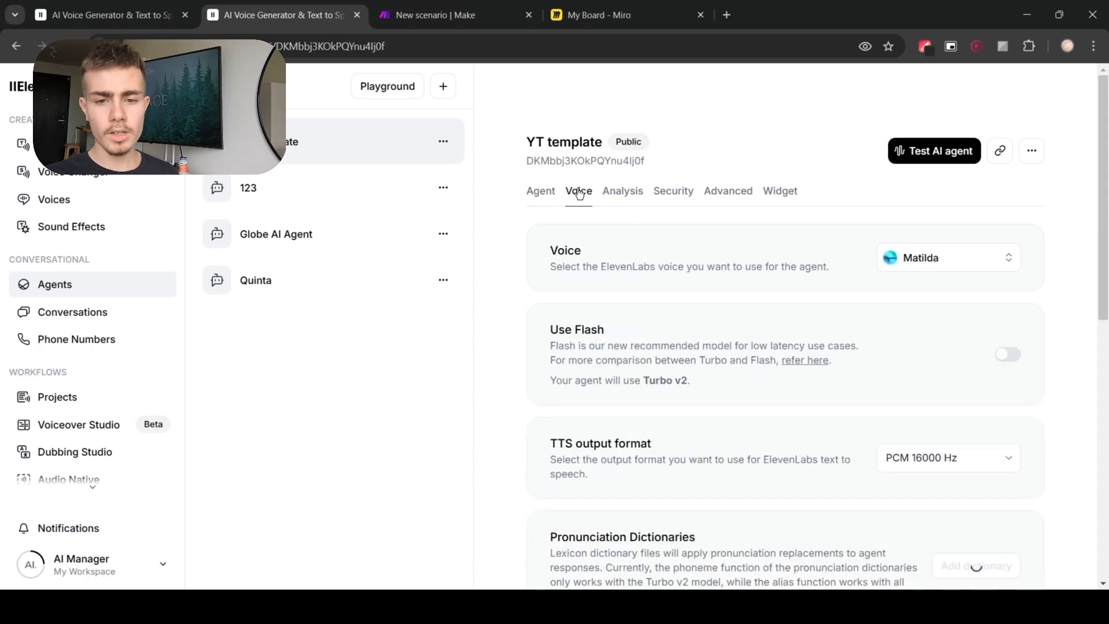
click(959, 260)
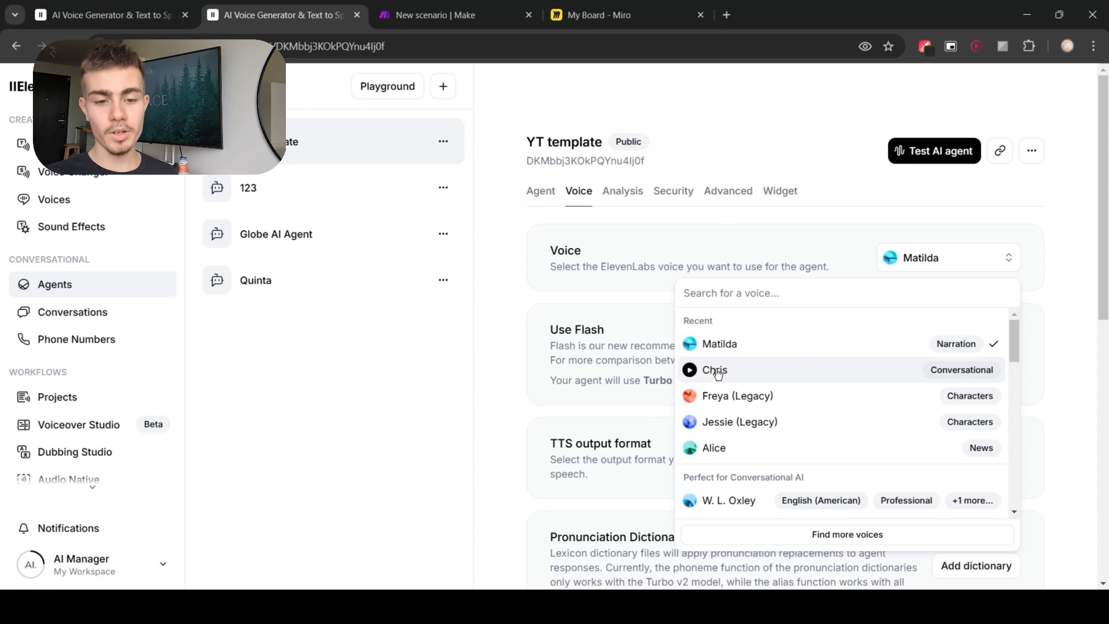
click(691, 371)
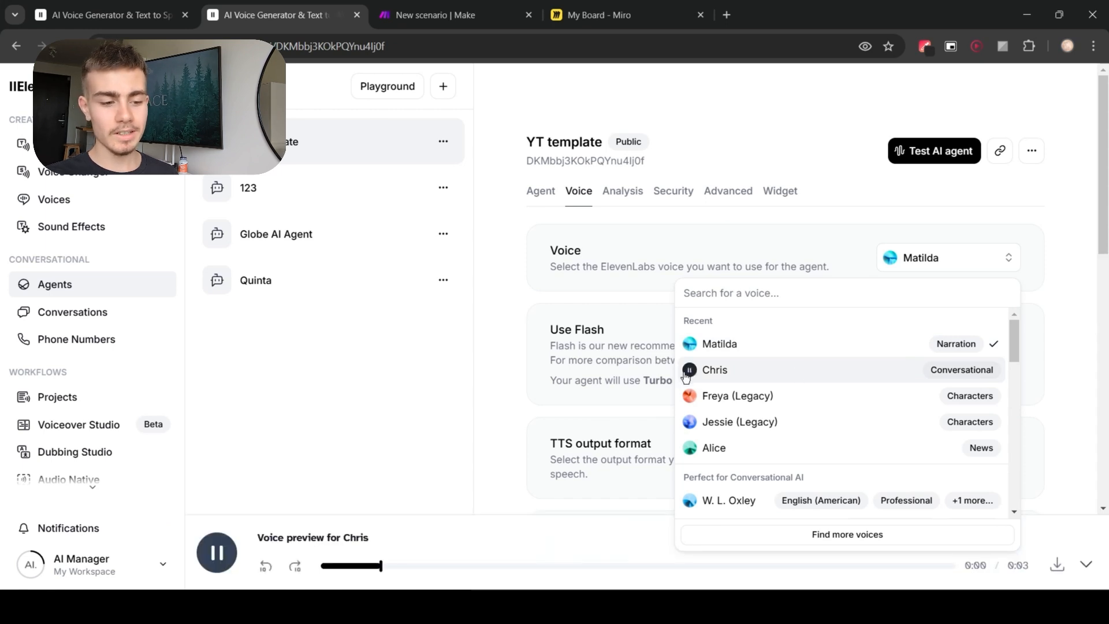
click(276, 537)
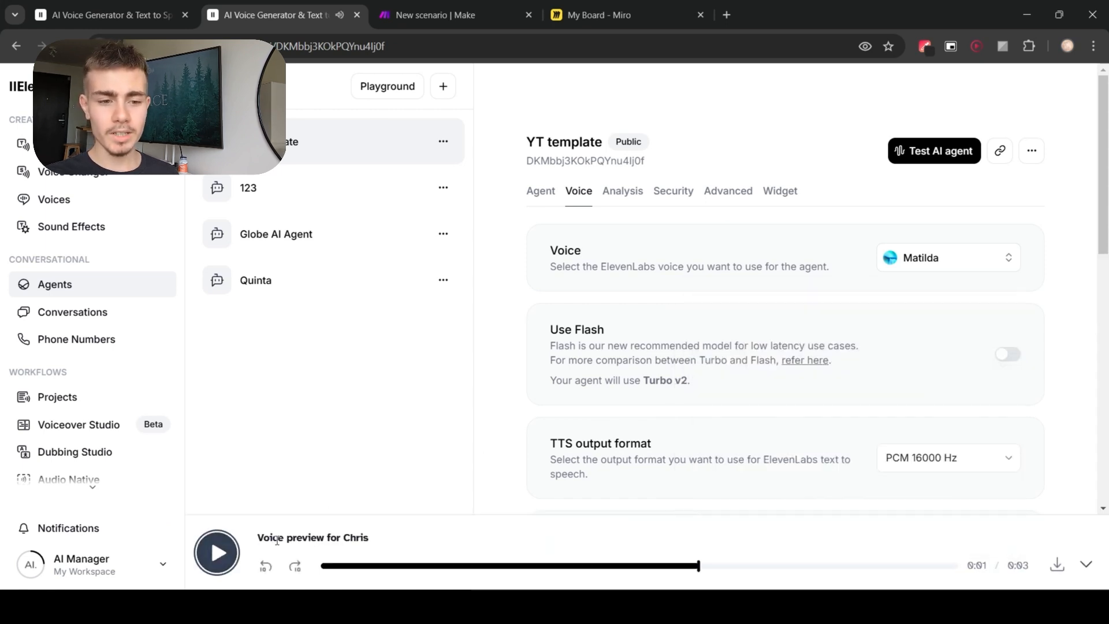
scroll(501, 399, down, 1)
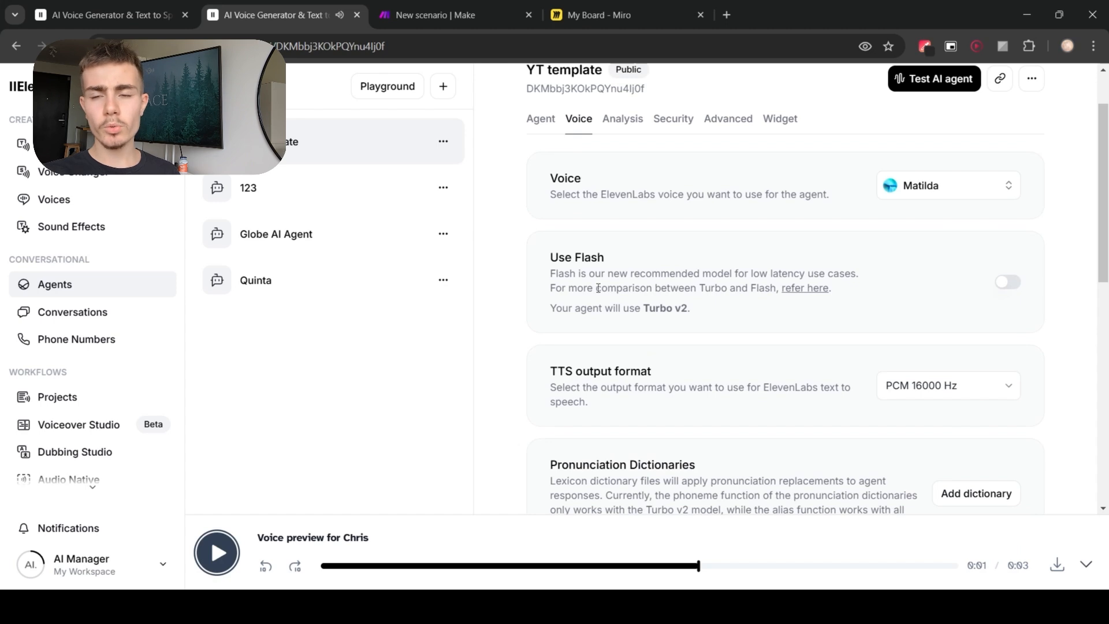
click(1082, 566)
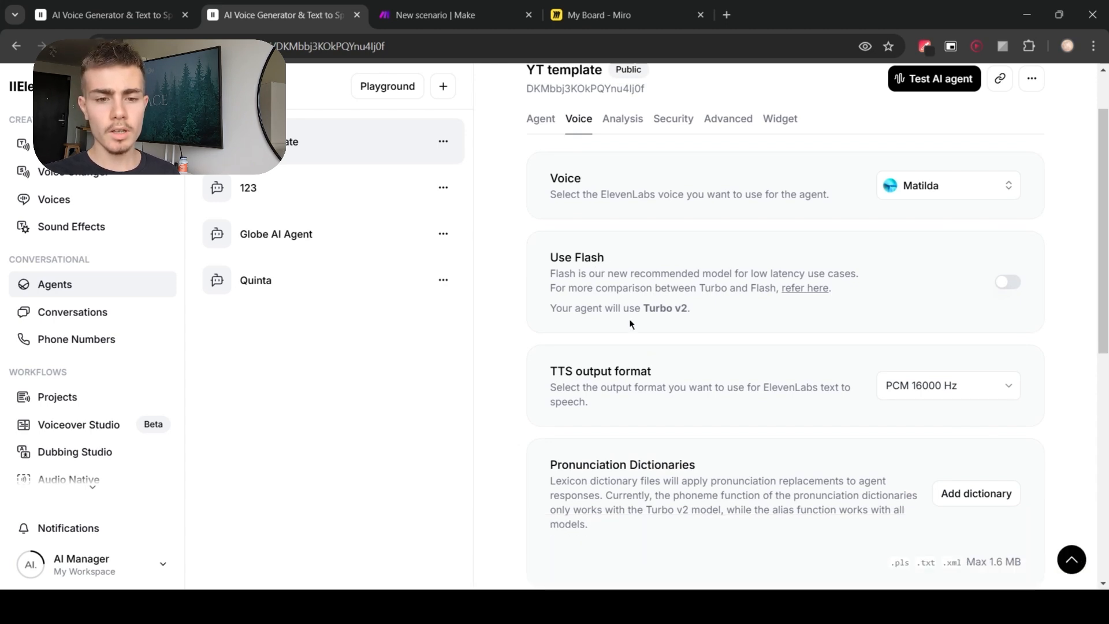
Step: Review the voice settings for TTS output format, streaming latency, stability and similarity
scroll(631, 324, down, 1)
drag(552, 301, 665, 301)
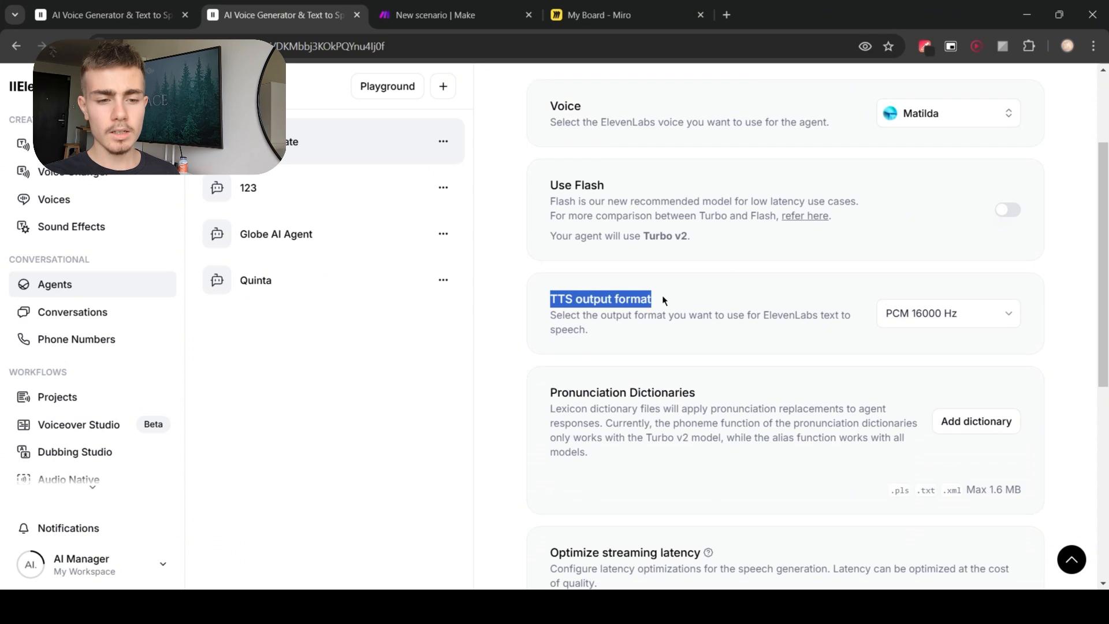
click(572, 298)
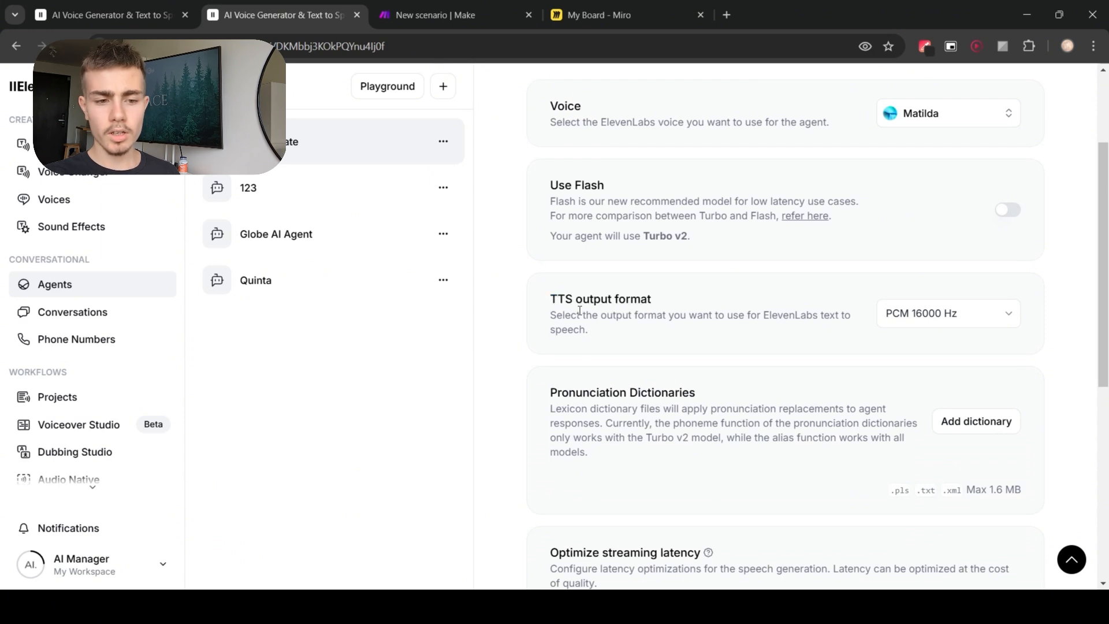
click(917, 316)
click(814, 315)
scroll(659, 330, down, 1)
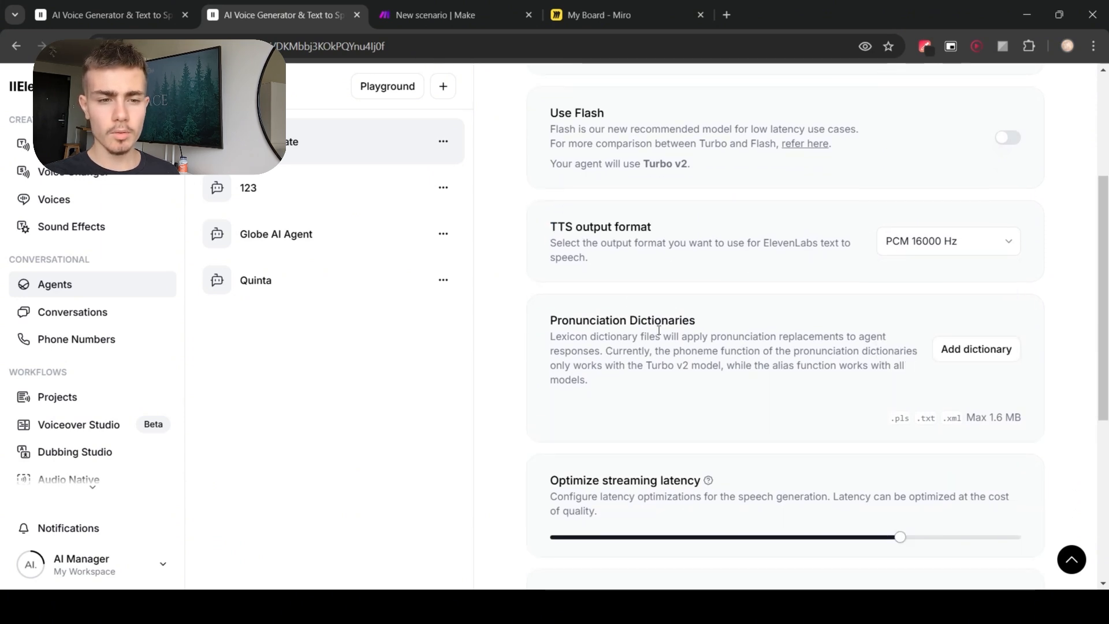
scroll(715, 373, down, 2)
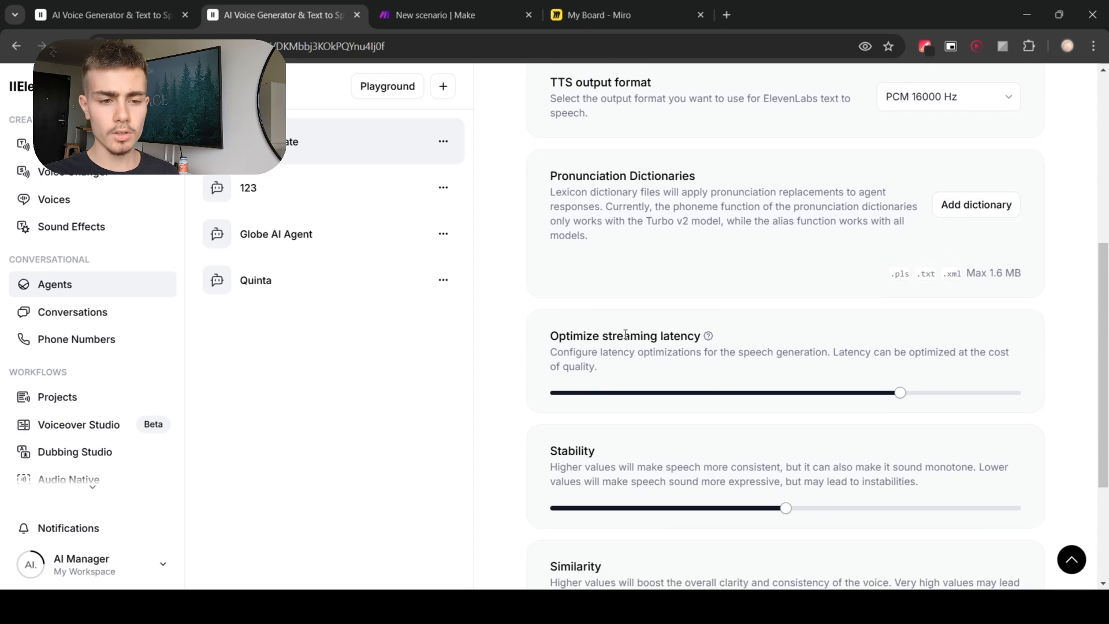
scroll(625, 334, down, 1)
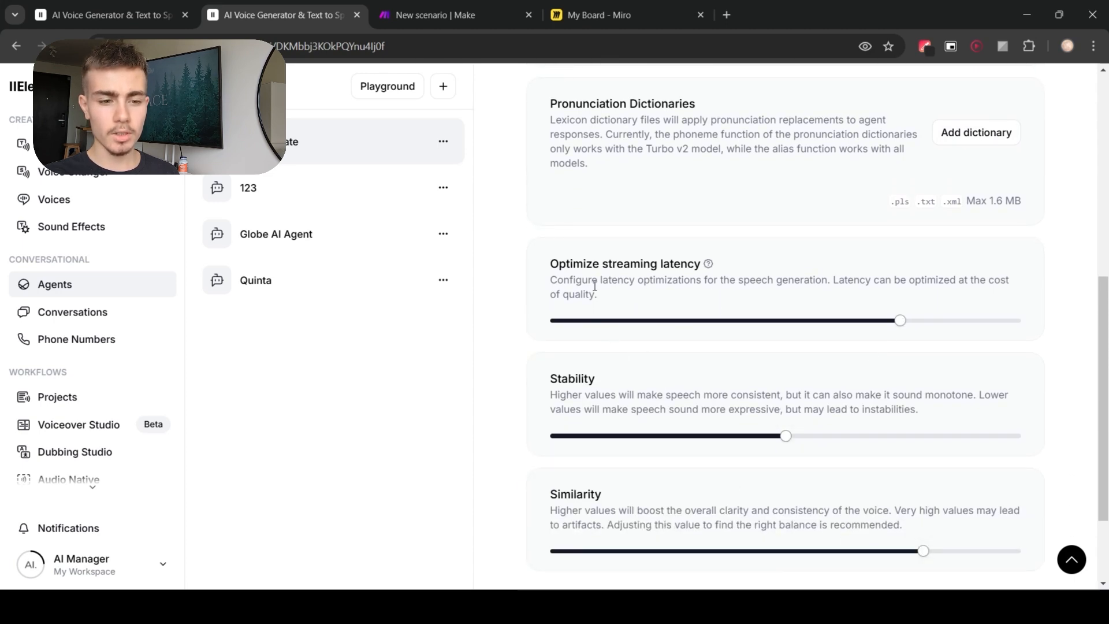
scroll(821, 461, up, 6)
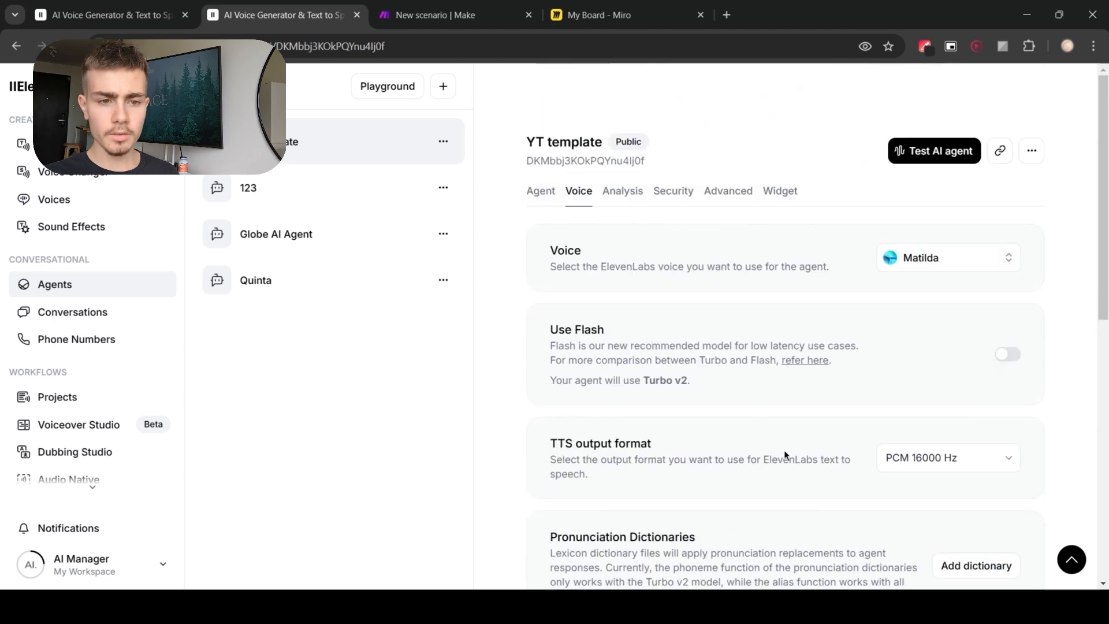
Step: Review the agent's Security settings for authentication, allowlist and overrides
click(674, 191)
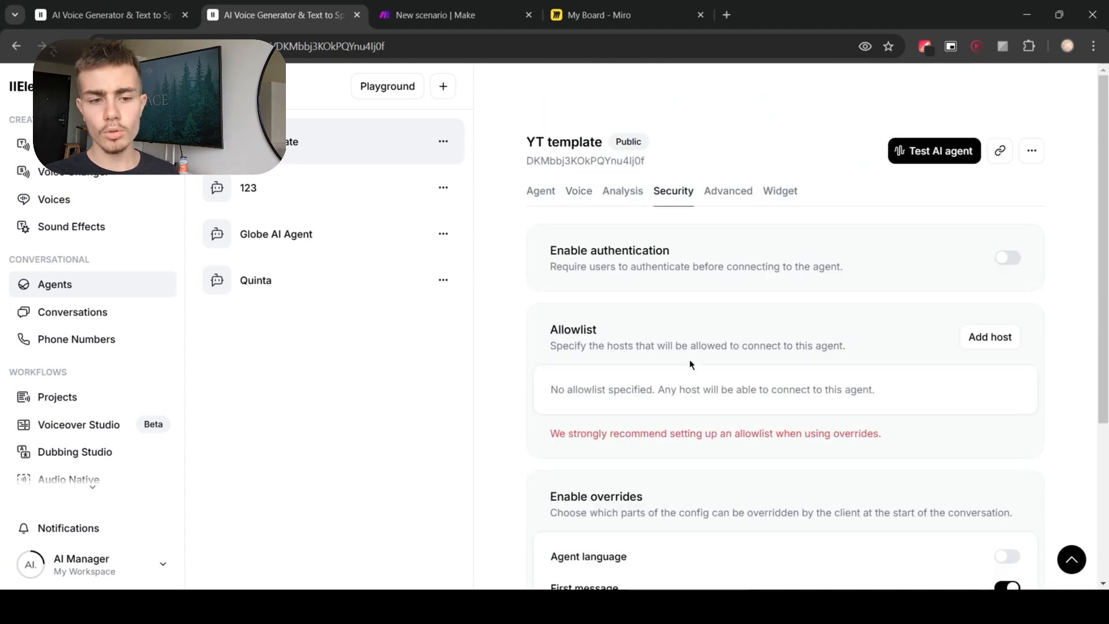
scroll(699, 393, down, 3)
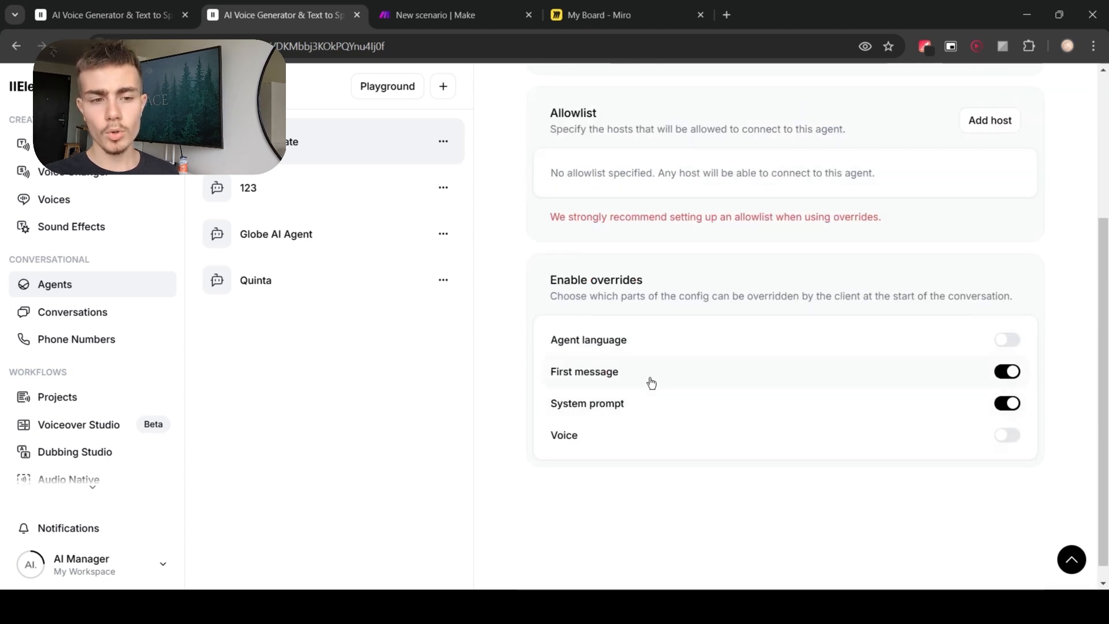
scroll(878, 430, up, 3)
scroll(857, 425, down, 2)
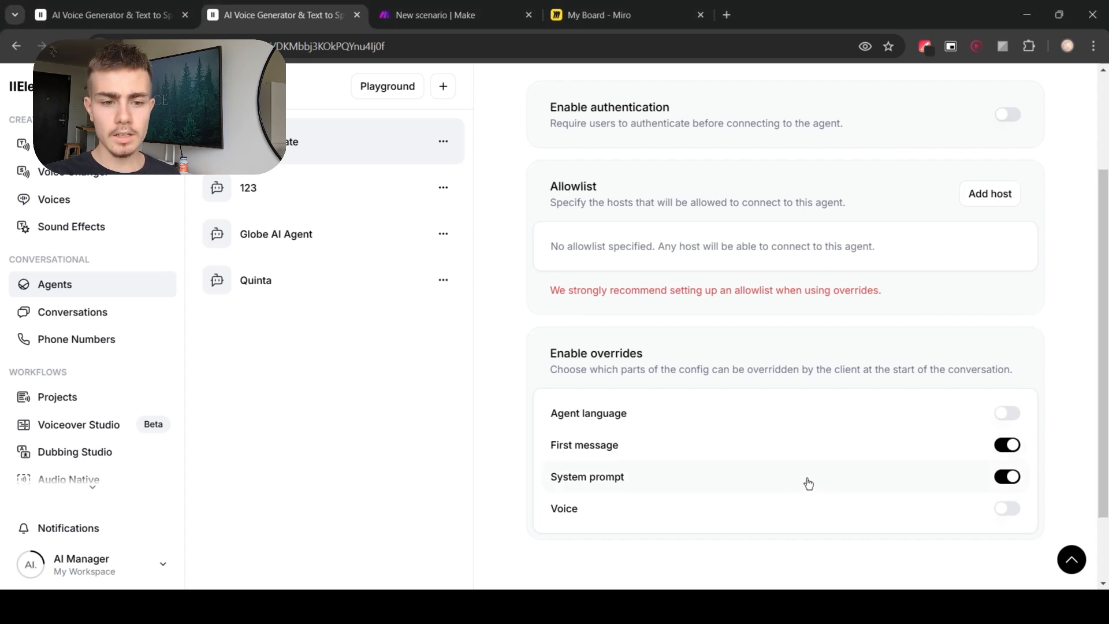
Step: Review the agent's Advanced settings: turn timeout, max conversation duration, keywords, input audio format, client events and privacy
scroll(805, 483, up, 3)
click(741, 193)
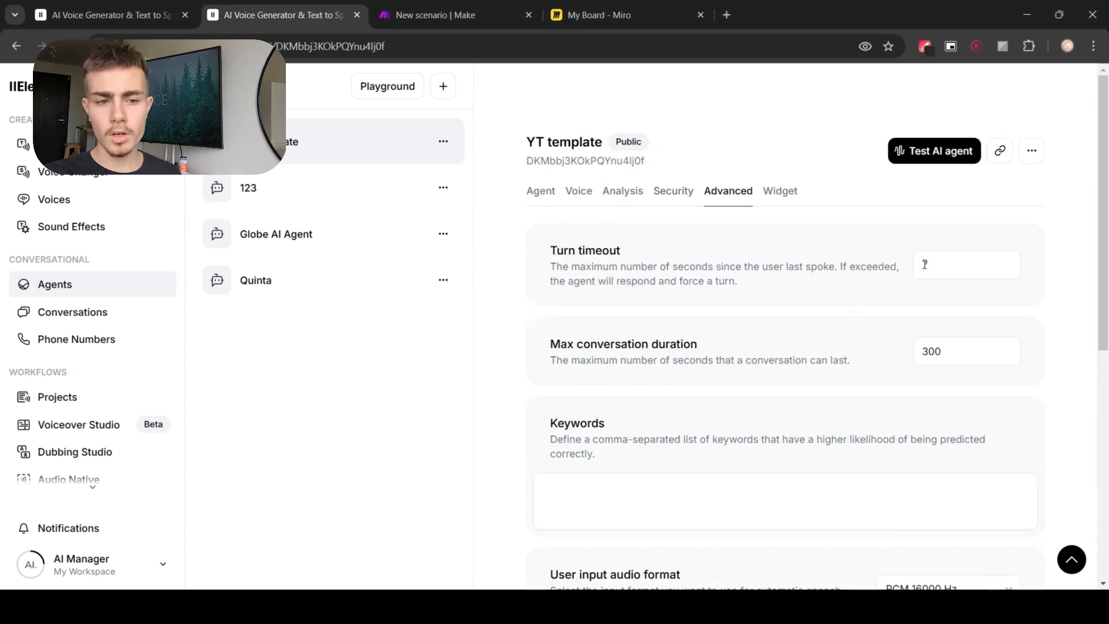
scroll(768, 304, down, 1)
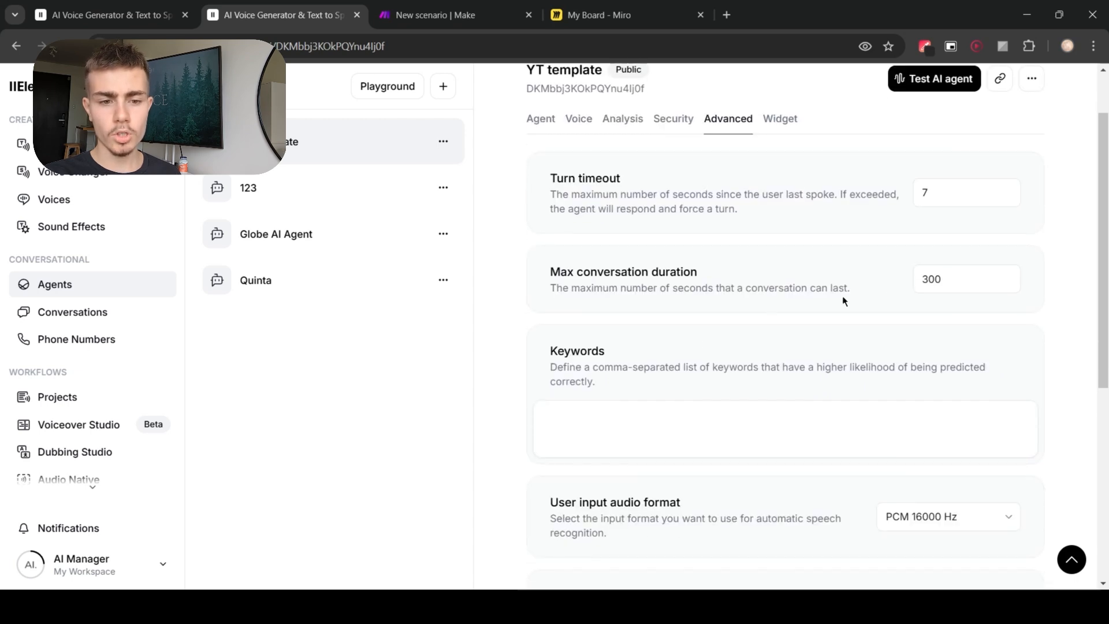
scroll(628, 379, down, 1)
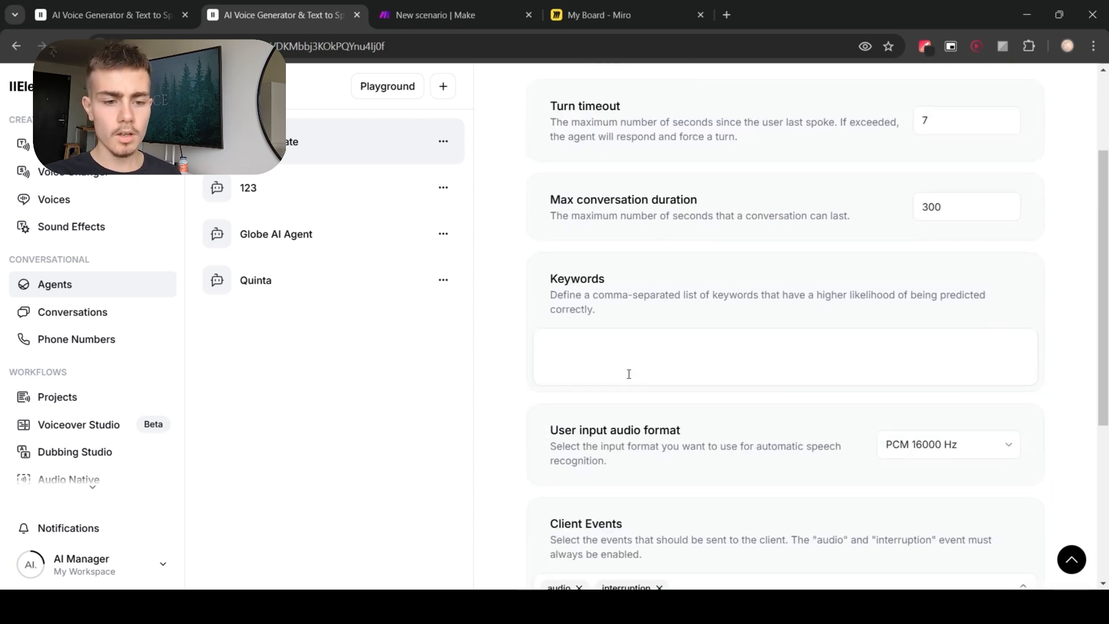
scroll(647, 367, down, 4)
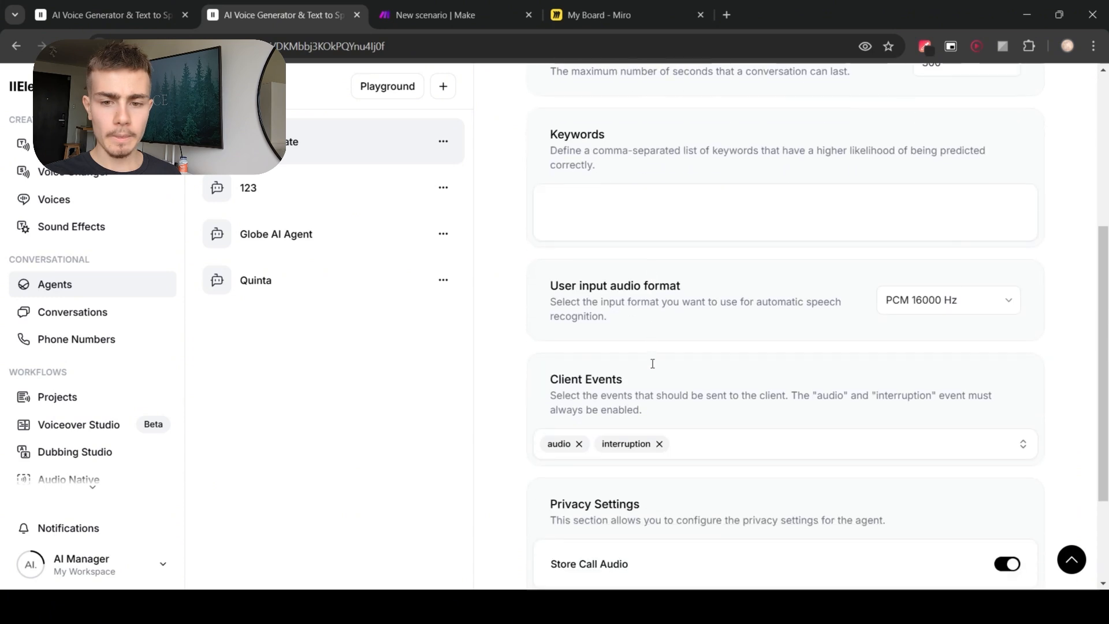
scroll(578, 457, up, 1)
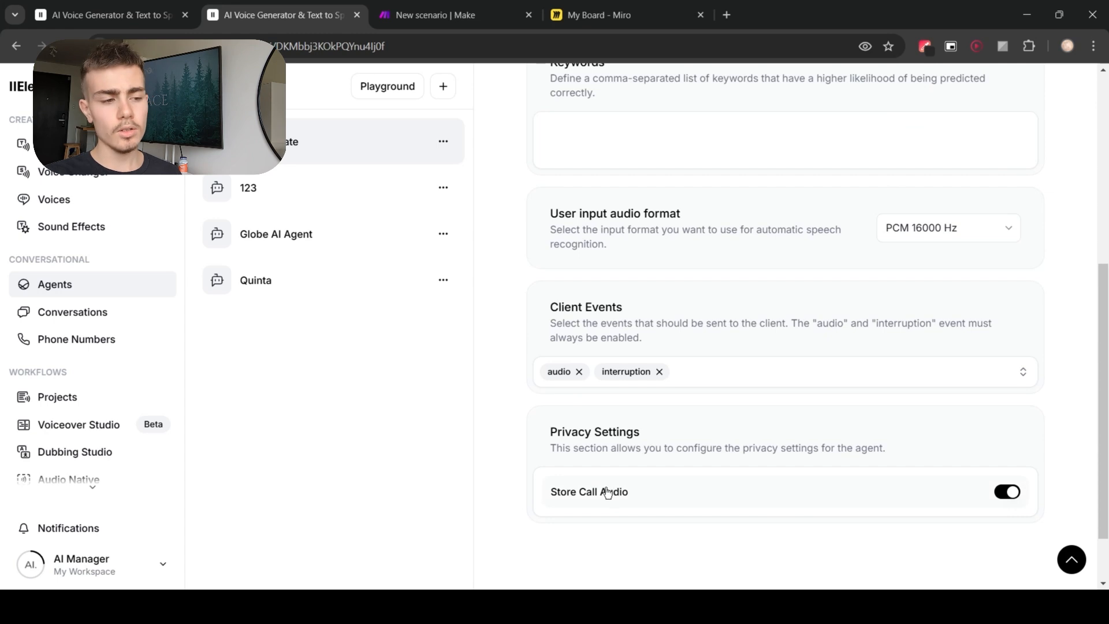
Step: Open the conversation history list and return to the agent's settings
double_click(44, 259)
click(105, 260)
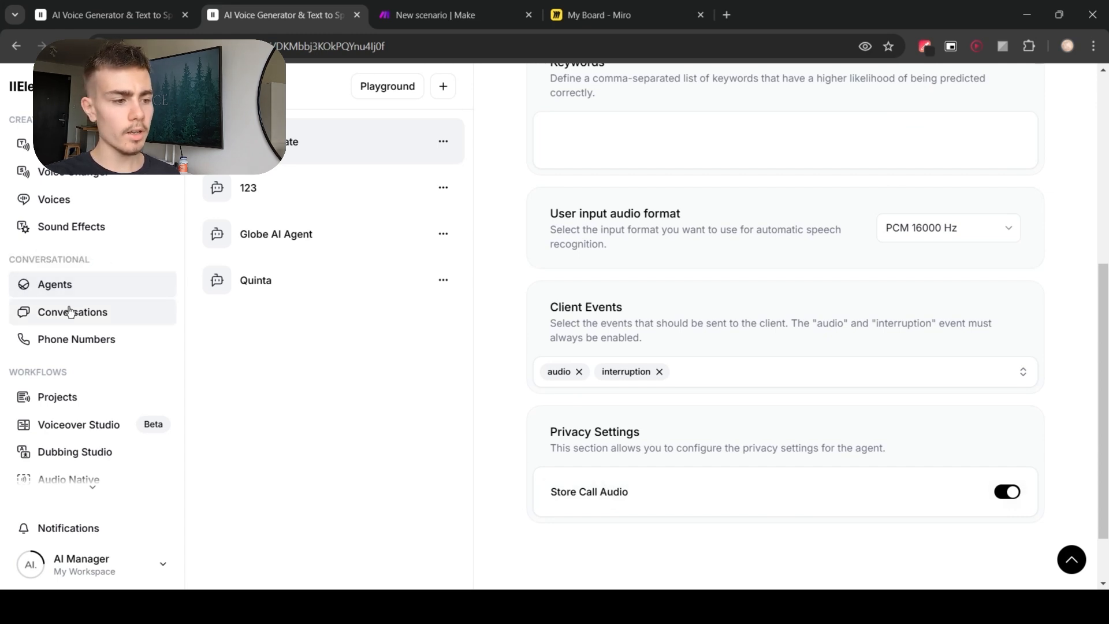
click(85, 318)
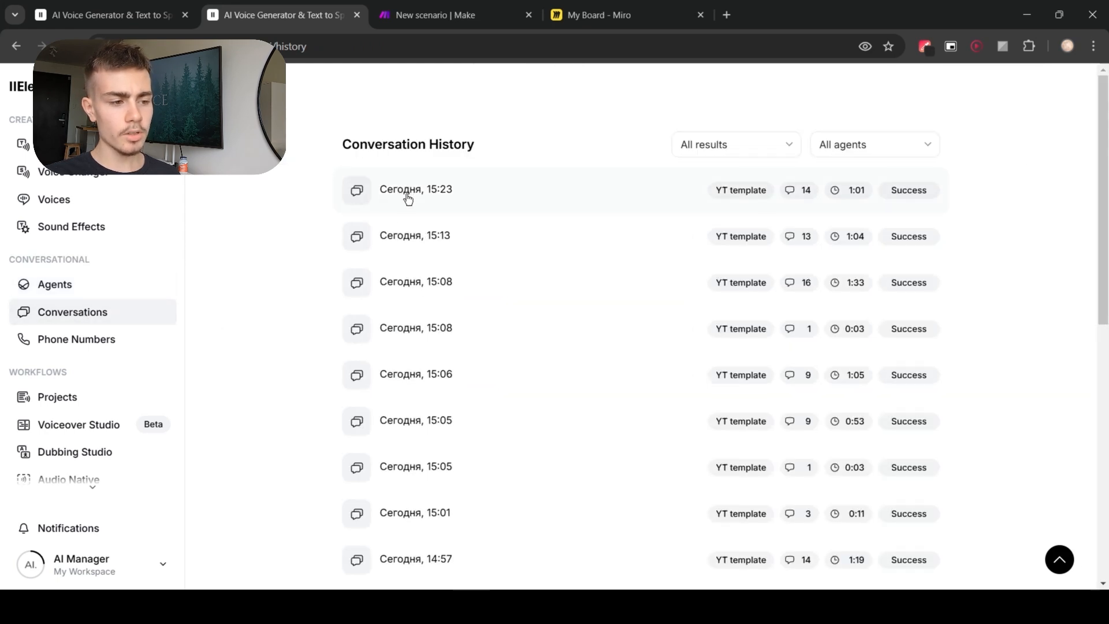
click(57, 285)
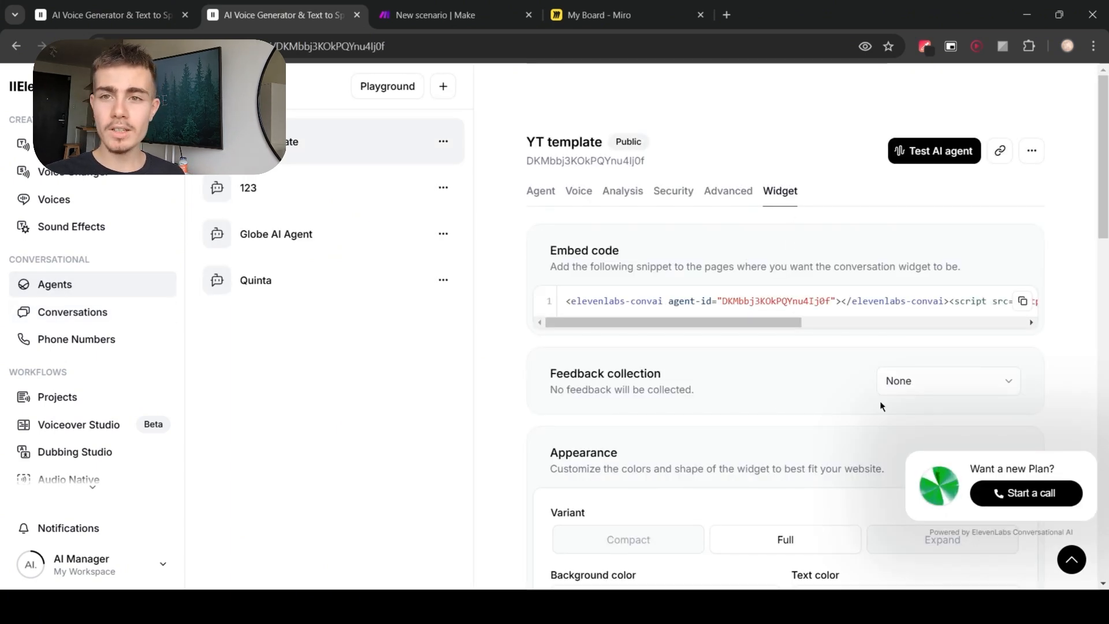
Step: Copy the agent's widget embed code and paste it into the Tilda site's HEAD code insertion, then save
click(1023, 301)
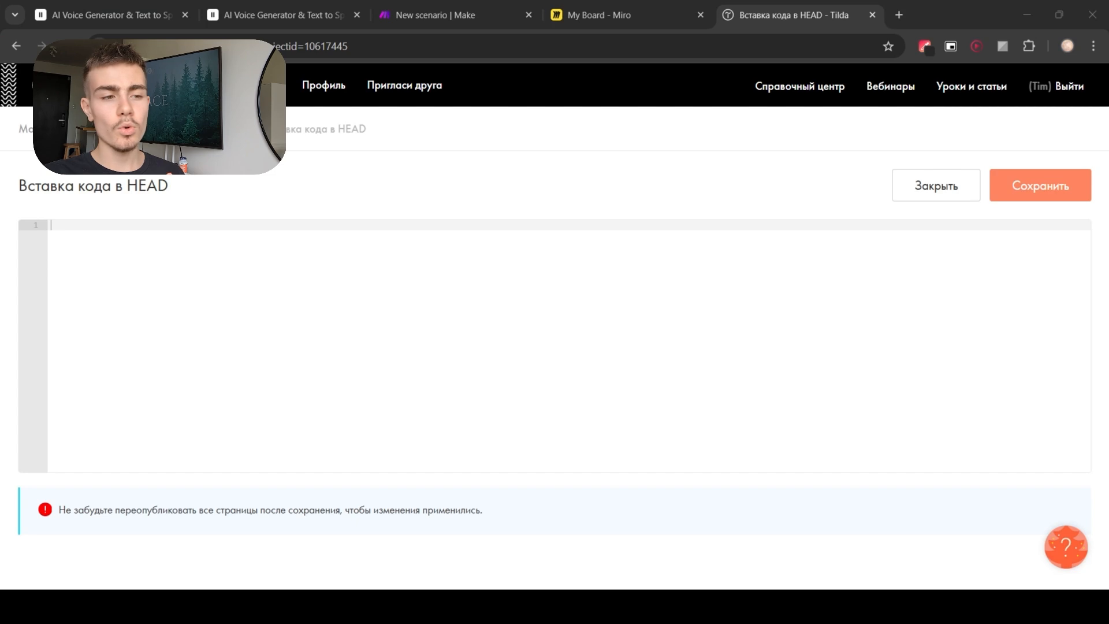
click(426, 550)
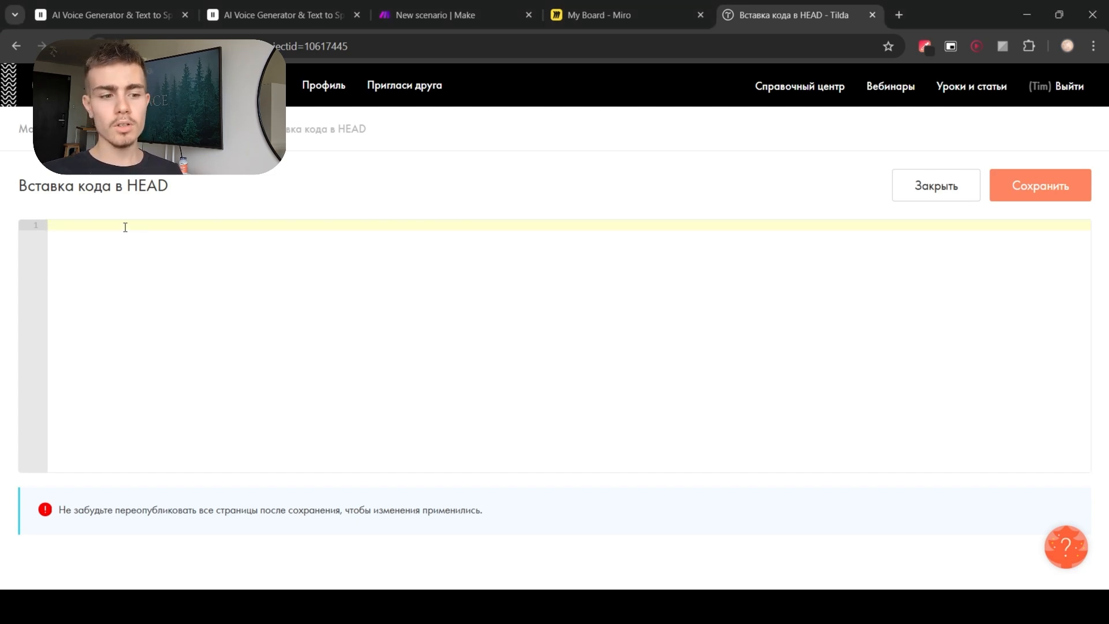
drag(125, 185, 179, 192)
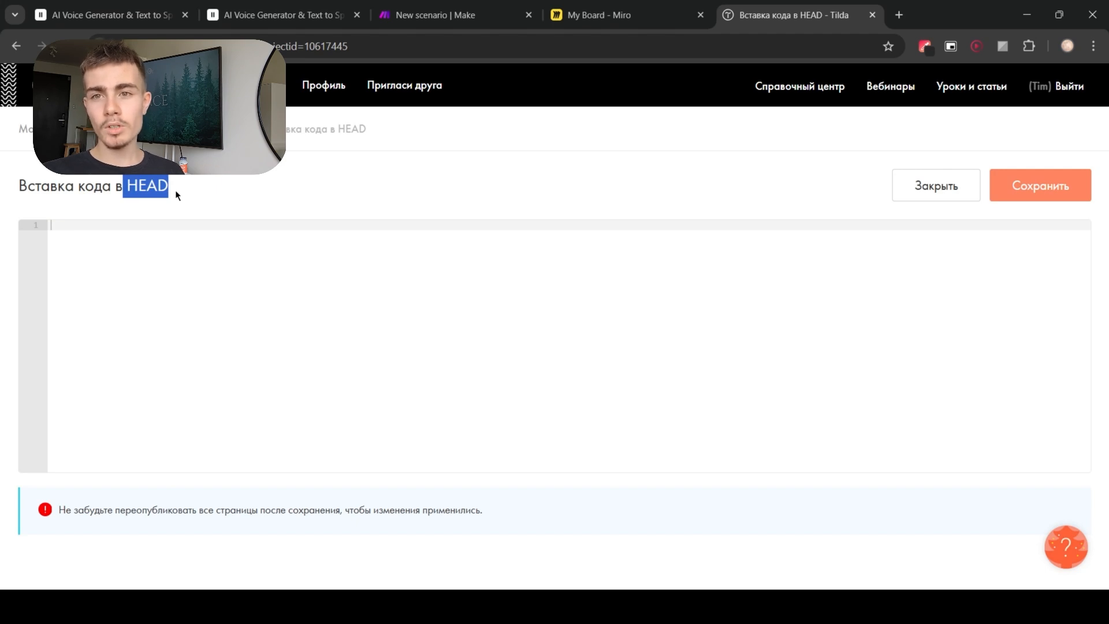
click(169, 225)
key(ctrl+v)
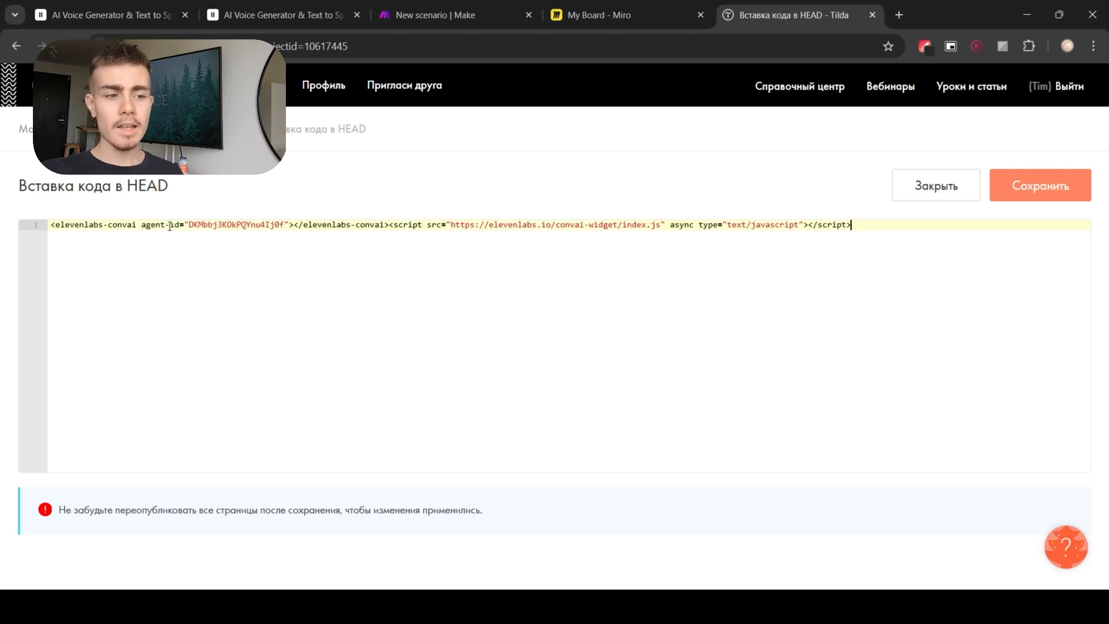
click(1002, 193)
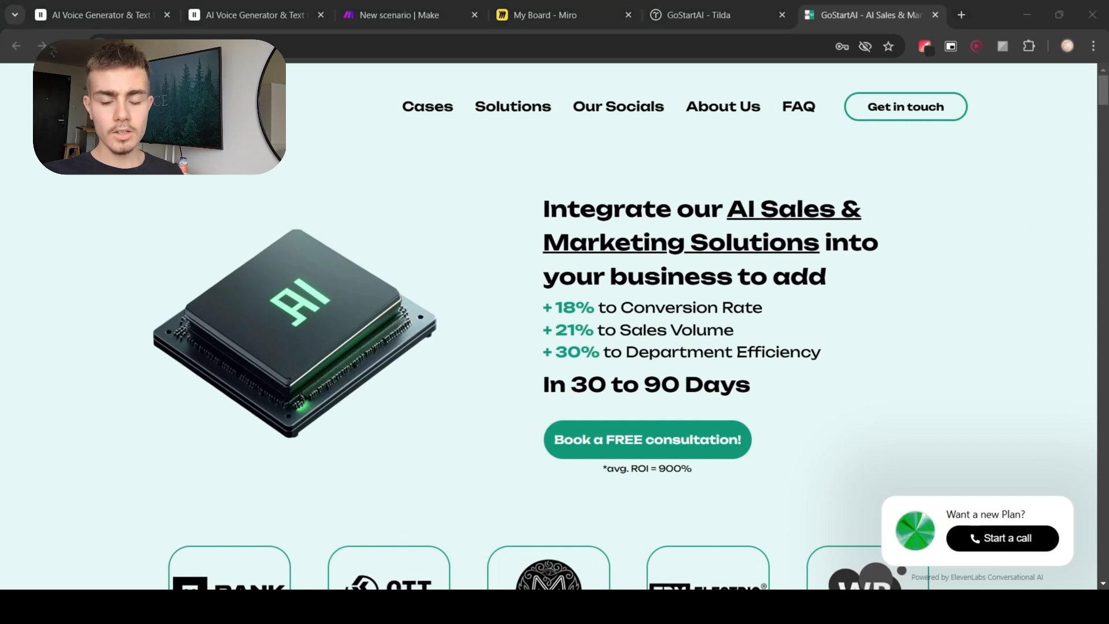
Step: Start a test call with the embedded widget on the GoStartAI website, then end it
click(529, 532)
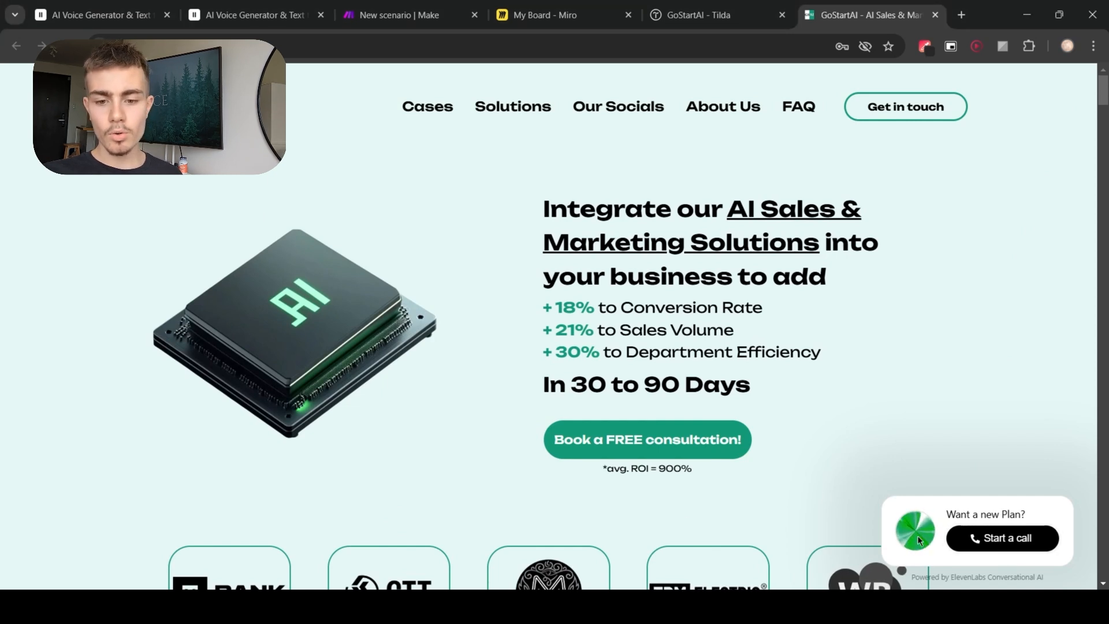
click(993, 543)
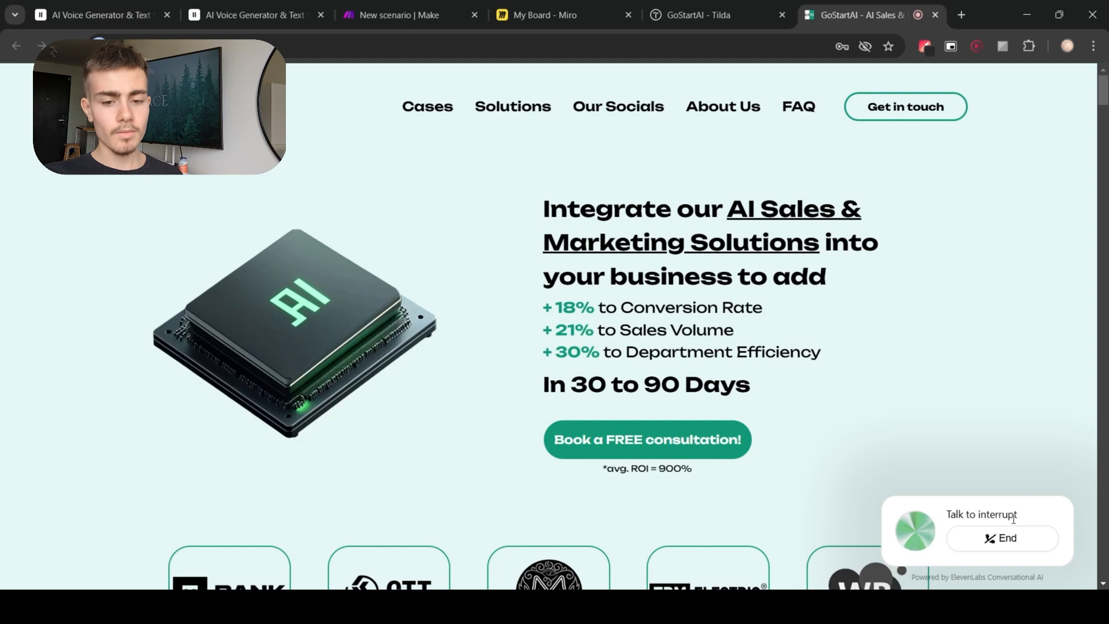
click(1004, 545)
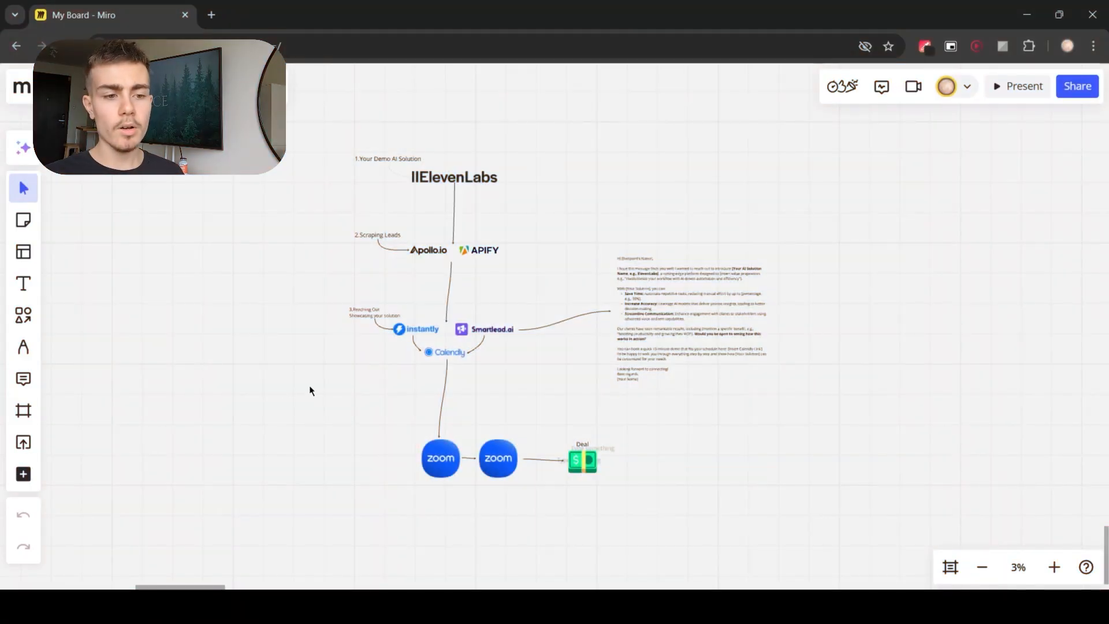
Step: Pan and zoom the Miro board to examine the lead generation workflow diagram
drag(306, 355, 325, 408)
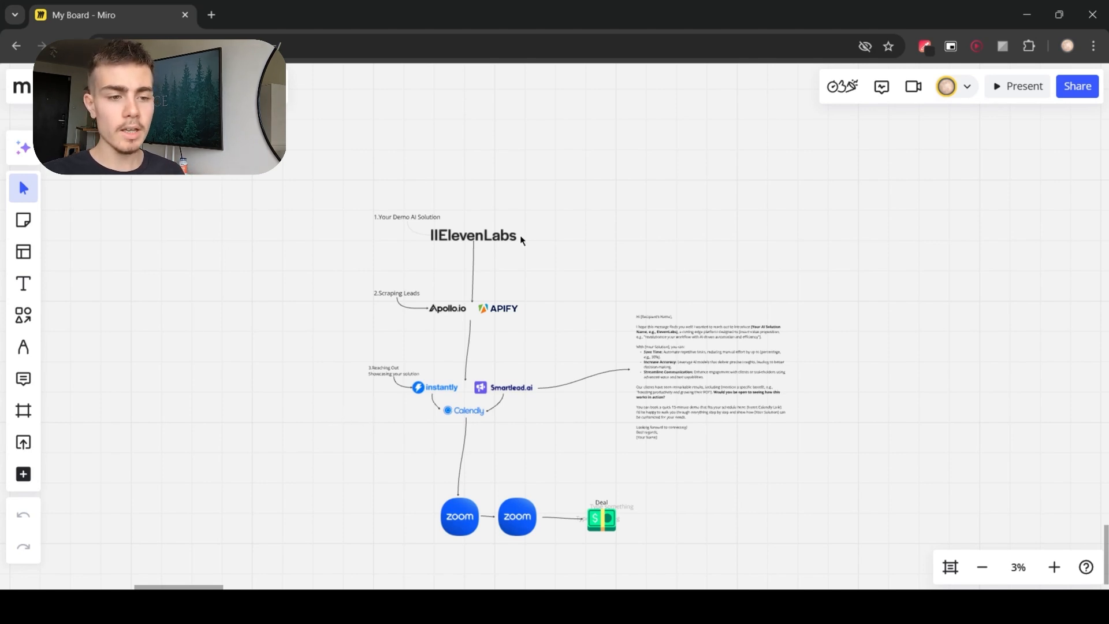
scroll(438, 256, up, 3)
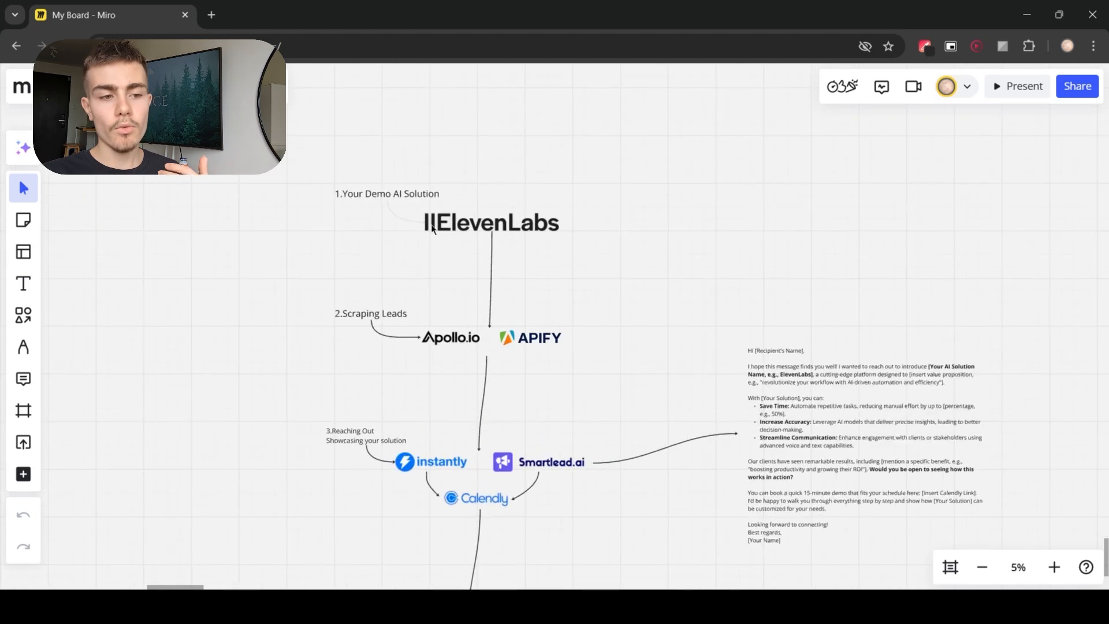
scroll(492, 230, up, 2)
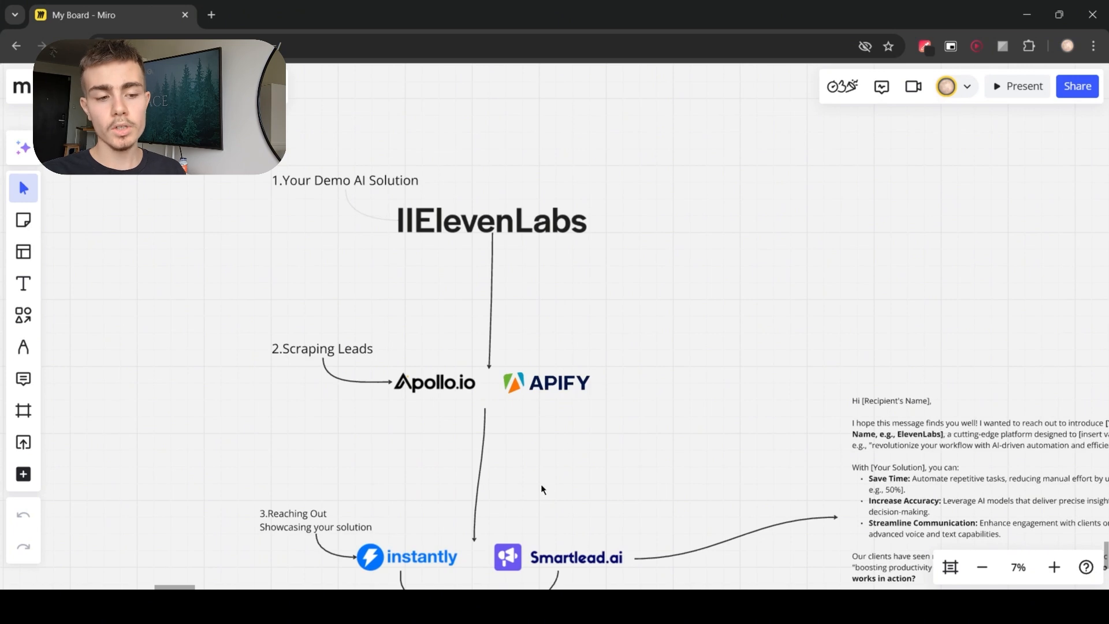
drag(541, 484, 579, 336)
scroll(508, 409, up, 2)
right_click(451, 392)
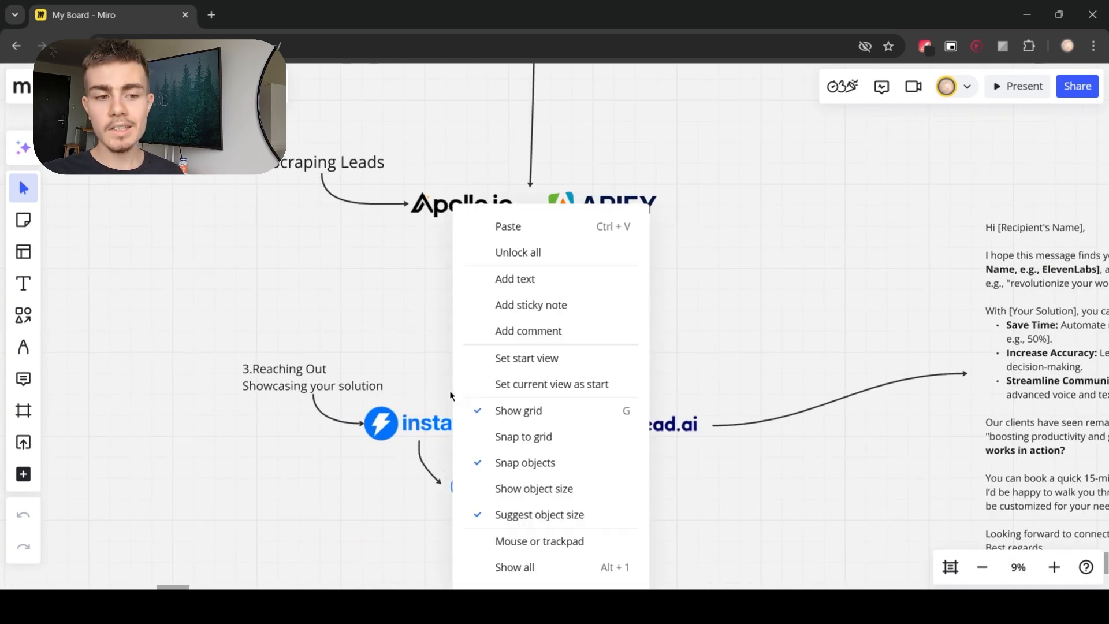
click(389, 464)
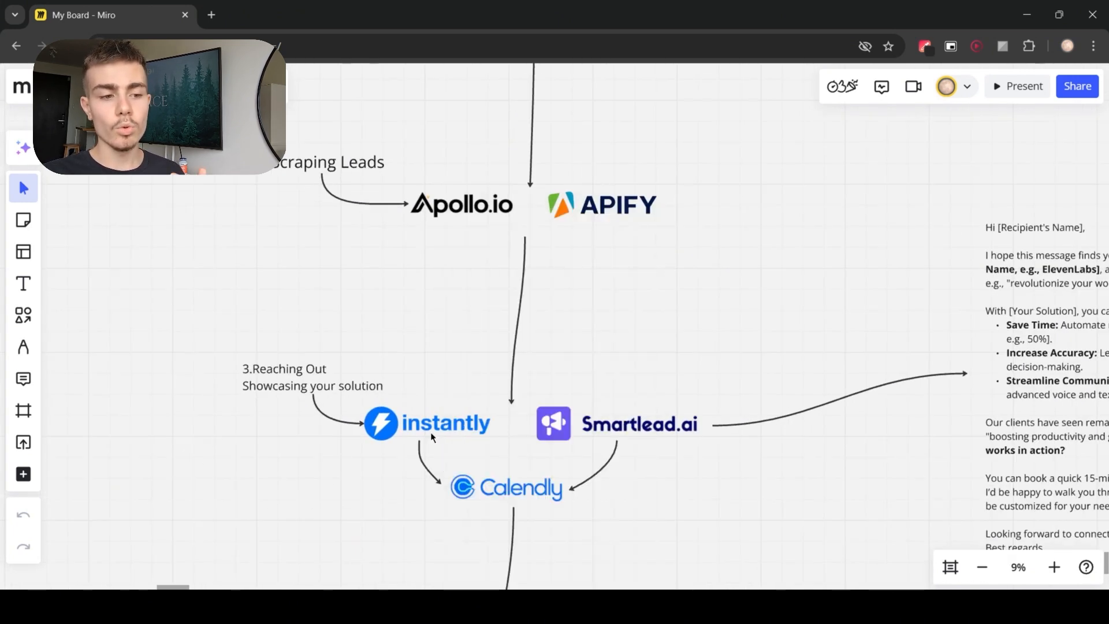